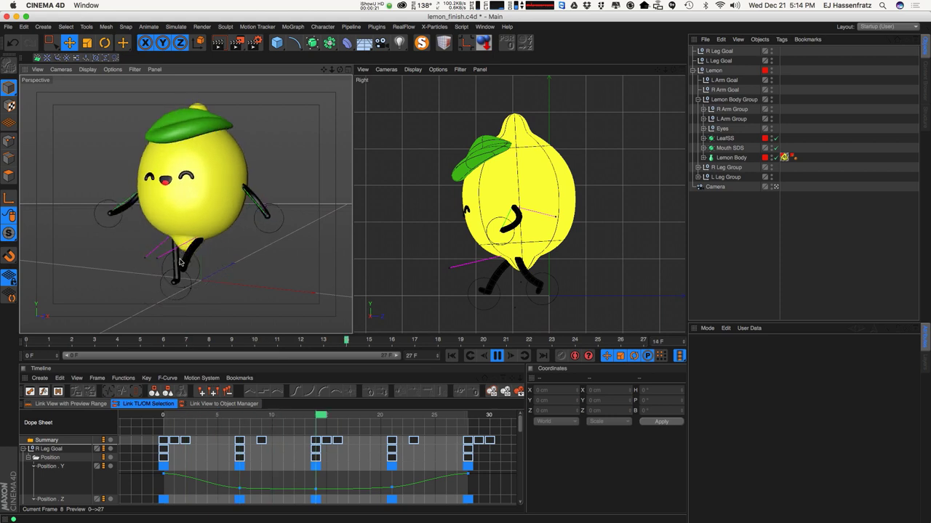
# Play back the finished lemon walk cycle, pausing to examine the poses of its arms and legs
pyautogui.click(498, 355)
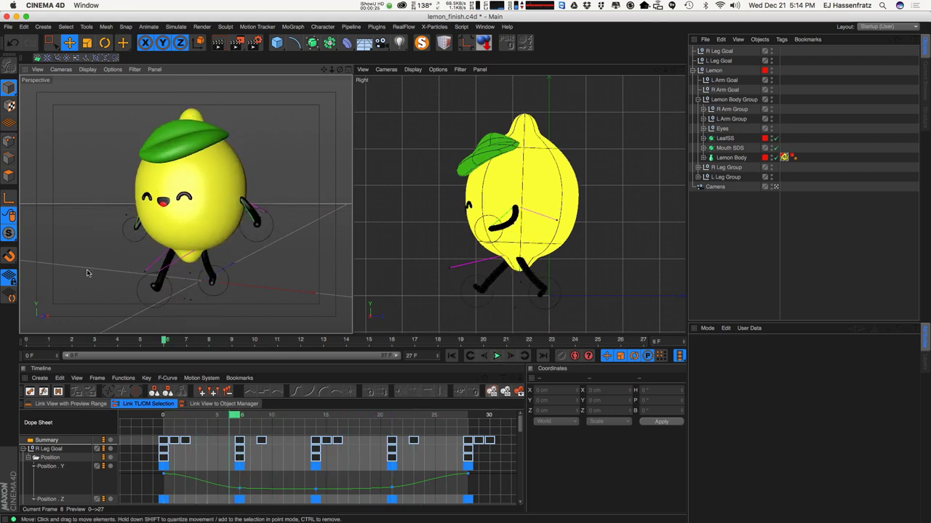
pyautogui.press('F8')
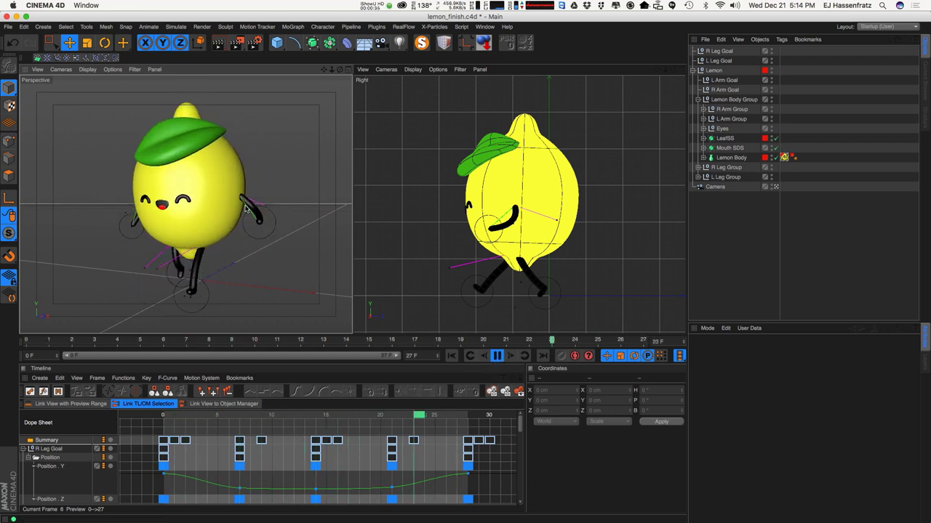
pyautogui.click(497, 356)
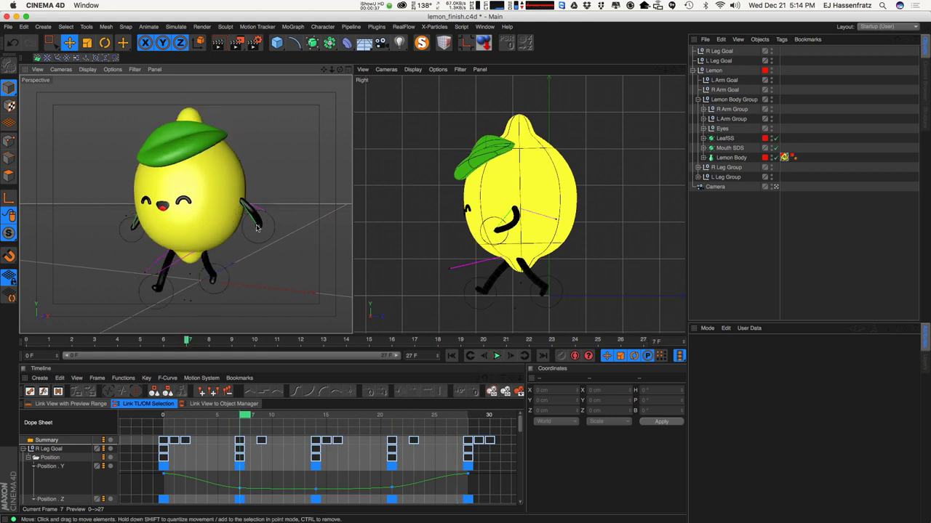
pyautogui.click(497, 357)
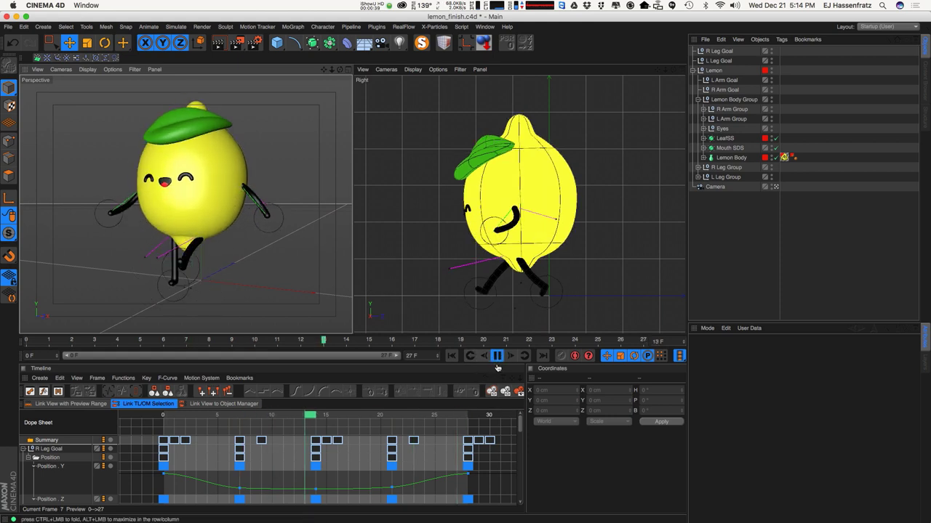
# Switch to the lemon_start.c4d scene and enlarge the viewport area by shrinking the timeline
pyautogui.click(484, 26)
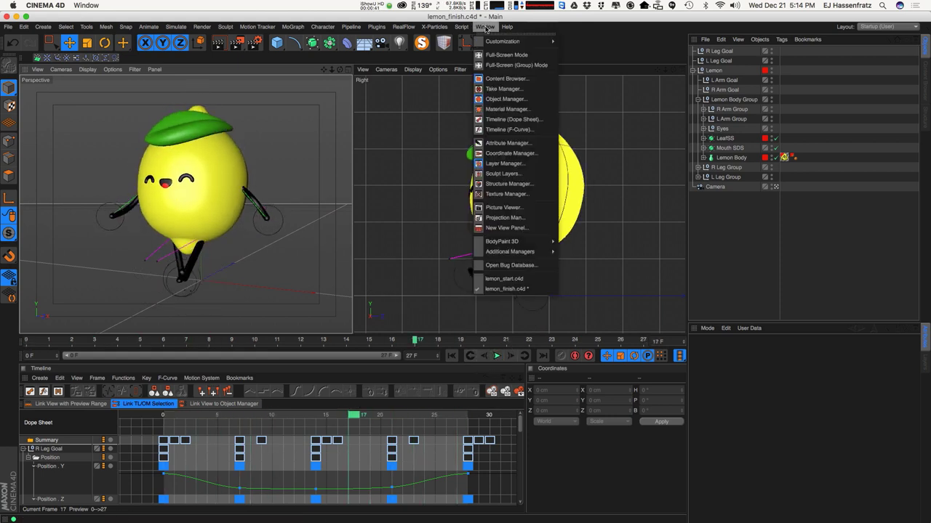
pyautogui.click(517, 279)
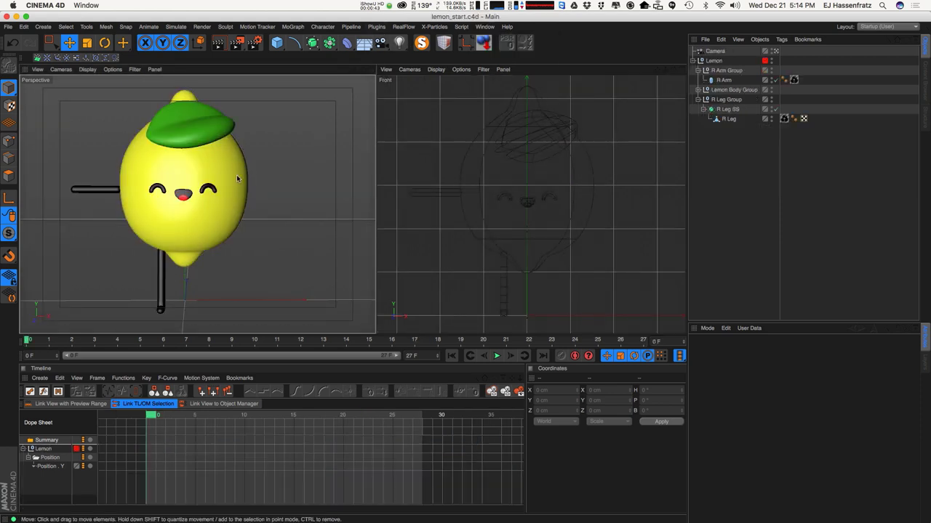
pyautogui.keyDown('alt'); pyautogui.moveTo(184, 223); pyautogui.dragTo(213, 219, button='middle'); pyautogui.keyUp('alt')
pyautogui.click(351, 101)
pyautogui.keyDown('alt'); pyautogui.moveTo(227, 190); pyautogui.dragTo(195, 240); pyautogui.keyUp('alt')
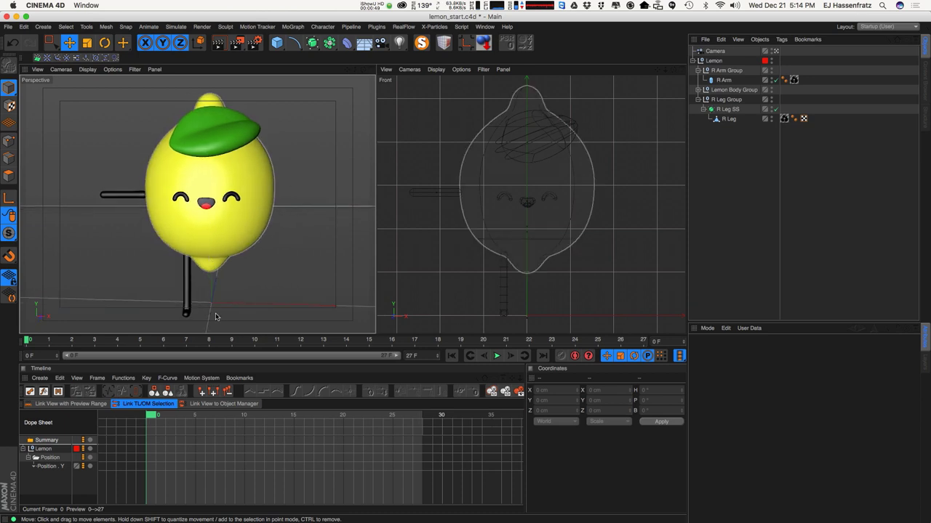
pyautogui.moveTo(264, 334); pyautogui.dragTo(267, 404)
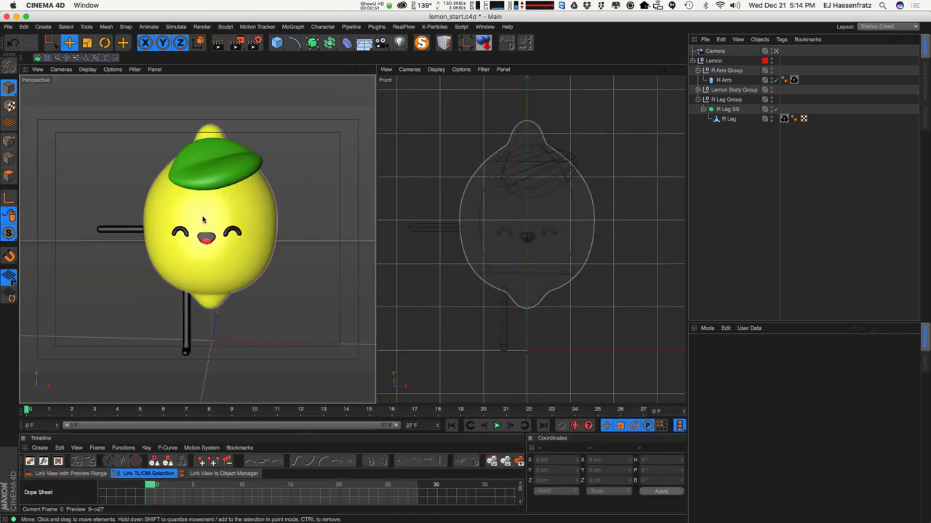
# Examine the unrigged lemon model, checking the R Arm capsule and the R Leg polygon object
pyautogui.keyDown('alt'); pyautogui.moveTo(213, 266); pyautogui.dragTo(233, 292); pyautogui.keyUp('alt')
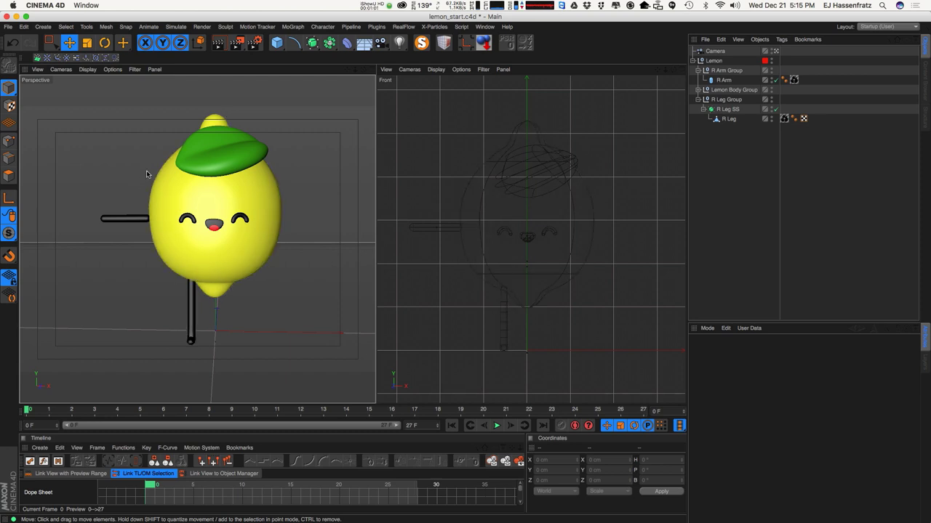
pyautogui.keyDown('alt'); pyautogui.moveTo(131, 245); pyautogui.dragTo(182, 237); pyautogui.keyUp('alt')
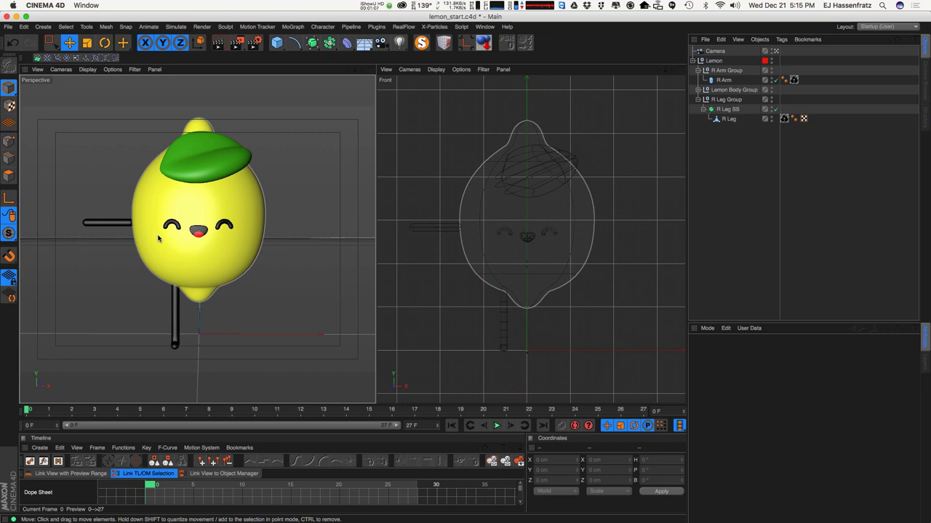
pyautogui.hotkey('ctrl', 'z')
pyautogui.hotkey('ctrl', 'shift', 'z')
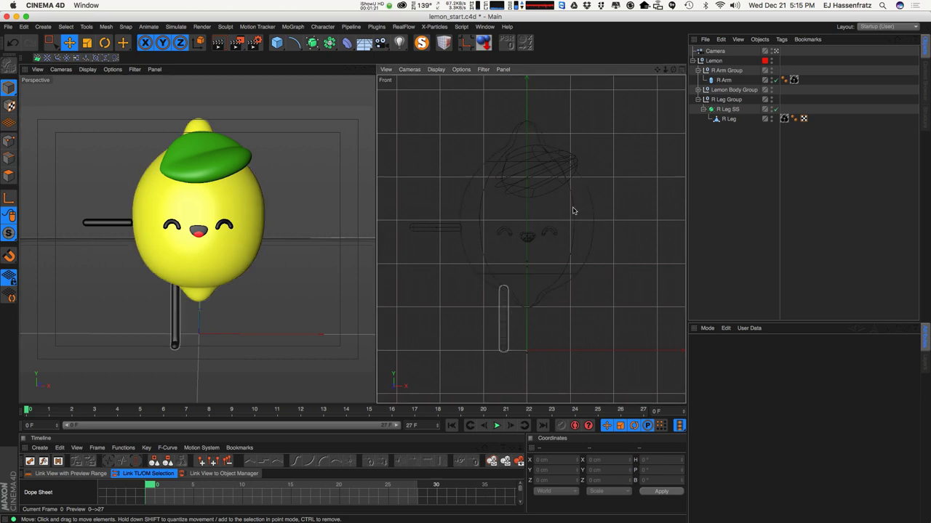
pyautogui.click(438, 228)
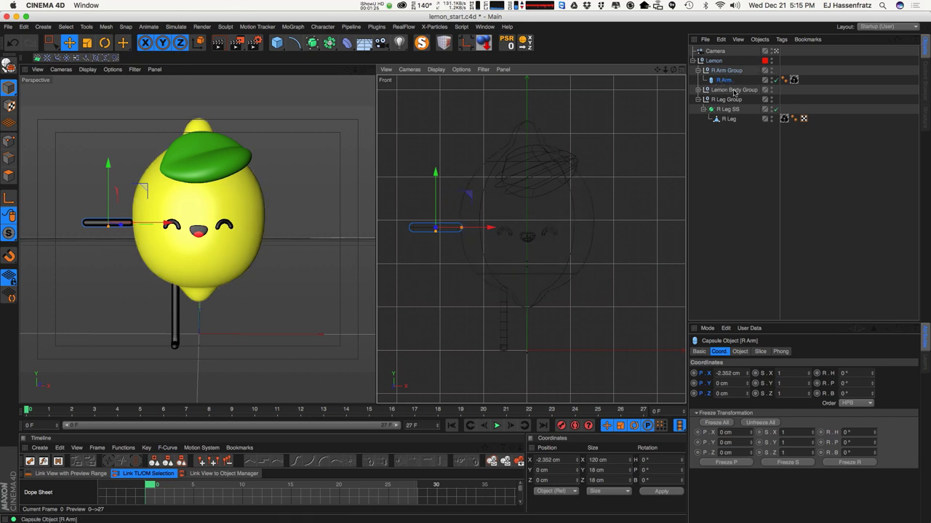
pyautogui.click(729, 119)
pyautogui.keyDown('alt'); pyautogui.moveTo(197, 328); pyautogui.dragTo(166, 332); pyautogui.keyUp('alt')
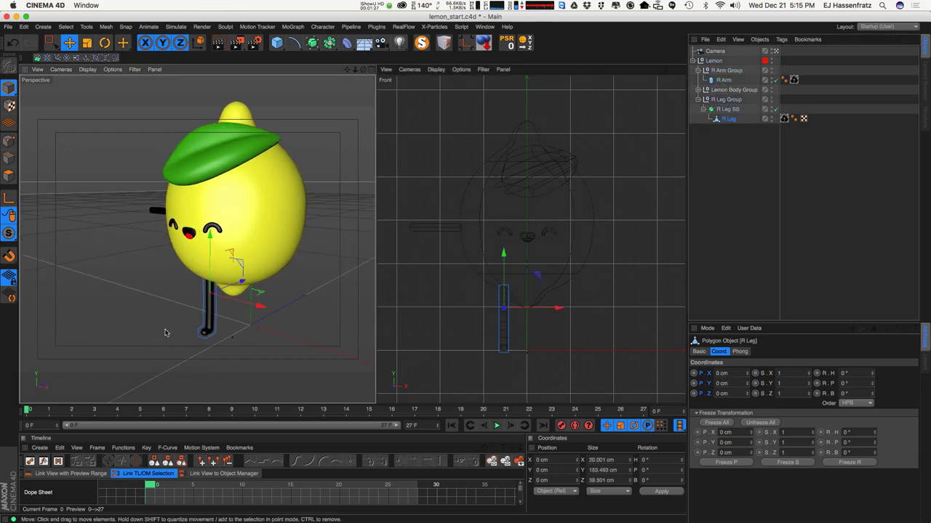
pyautogui.keyDown('alt'); pyautogui.moveTo(167, 332); pyautogui.dragTo(233, 319, button='right'); pyautogui.keyUp('alt')
pyautogui.moveTo(232, 321)
pyautogui.keyDown('alt'); pyautogui.mouseDown()
pyautogui.moveTo(190, 352)
pyautogui.moveTo(209, 322)
pyautogui.moveTo(231, 318)
pyautogui.mouseUp(); pyautogui.keyUp('alt')
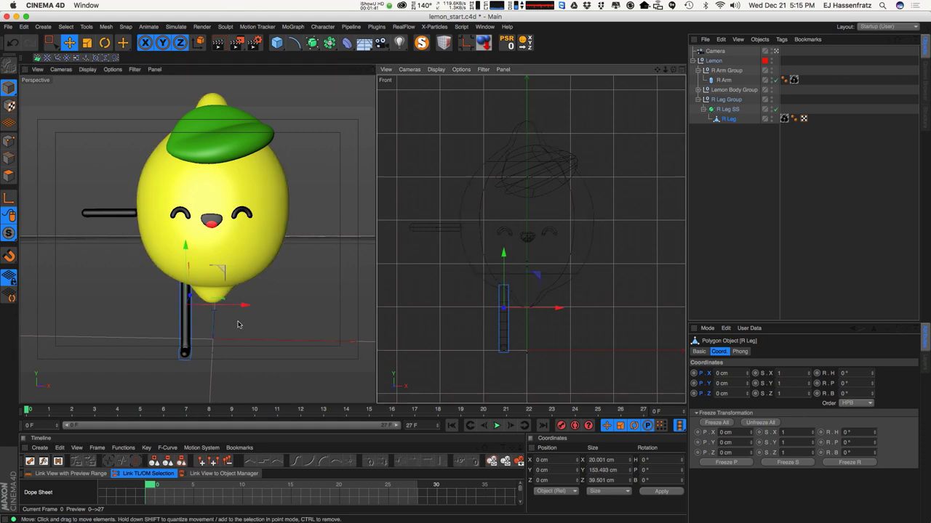
pyautogui.click(264, 344)
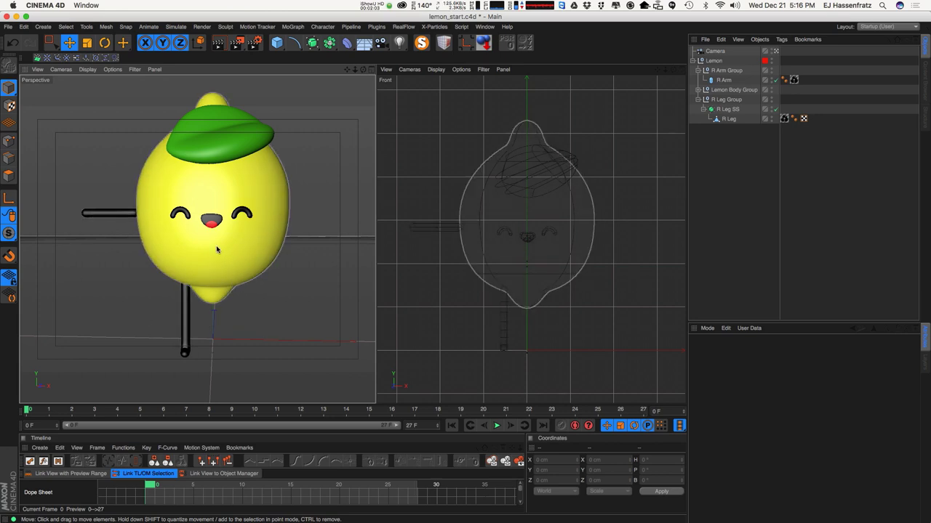
pyautogui.keyDown('alt'); pyautogui.moveTo(216, 249); pyautogui.dragTo(215, 256); pyautogui.keyUp('alt')
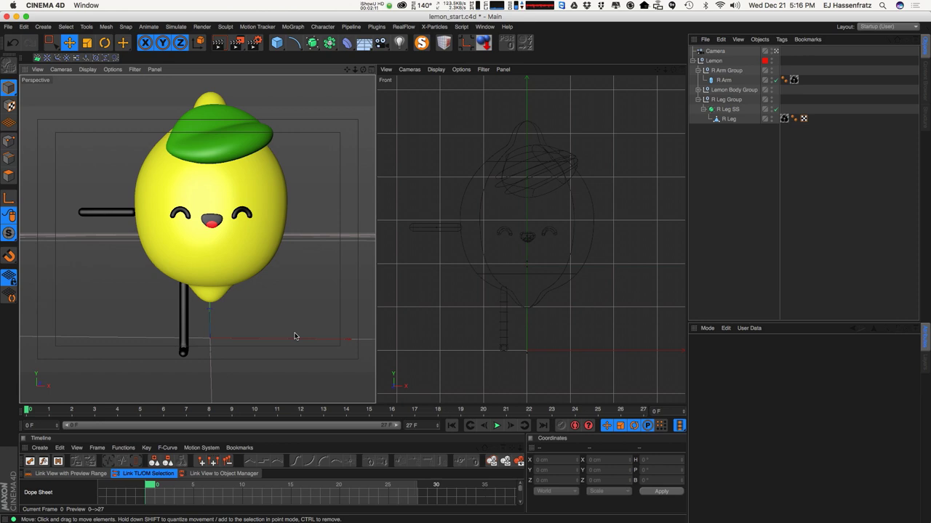
pyautogui.keyDown('alt'); pyautogui.moveTo(260, 233); pyautogui.dragTo(239, 253); pyautogui.keyUp('alt')
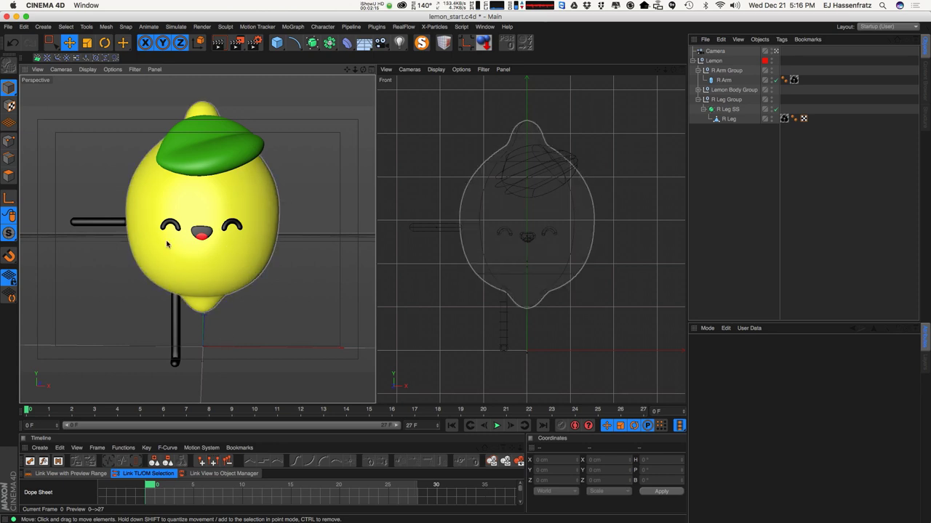
# Draw a three-point Bezier spline along the right arm with the Pen tool in the front view and name it R Arm Spline
pyautogui.scroll(4, 536, 287)
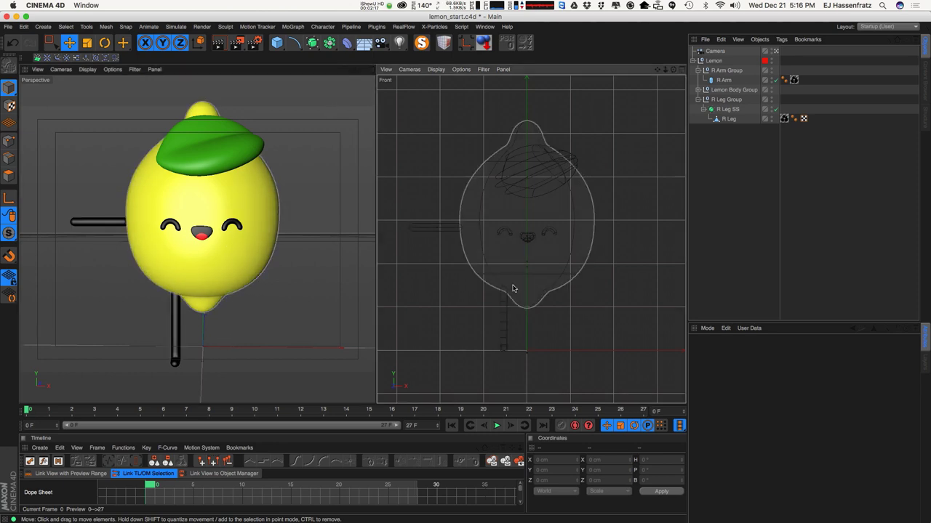
pyautogui.moveTo(536, 285)
pyautogui.keyDown('alt'); pyautogui.mouseDown(button='middle')
pyautogui.moveTo(553, 289)
pyautogui.moveTo(541, 289)
pyautogui.mouseUp(button='middle'); pyautogui.keyUp('alt')
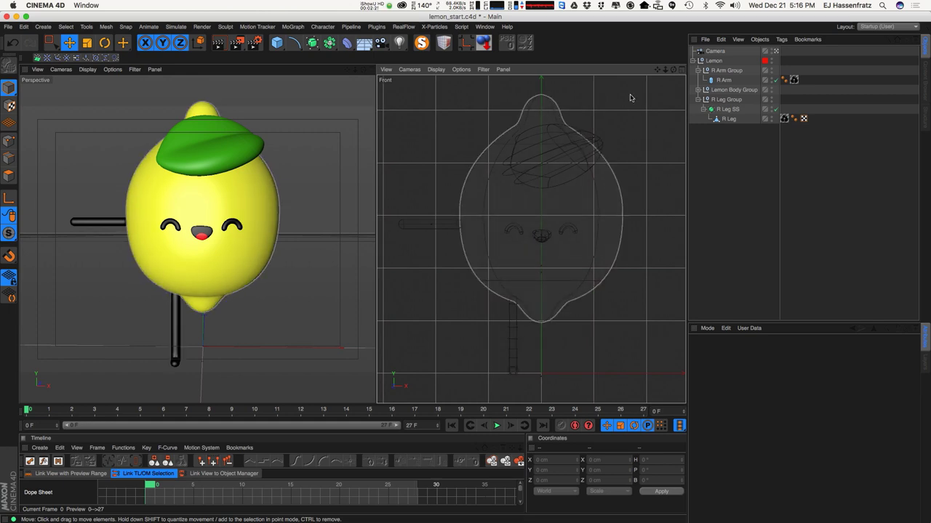
pyautogui.click(51, 29)
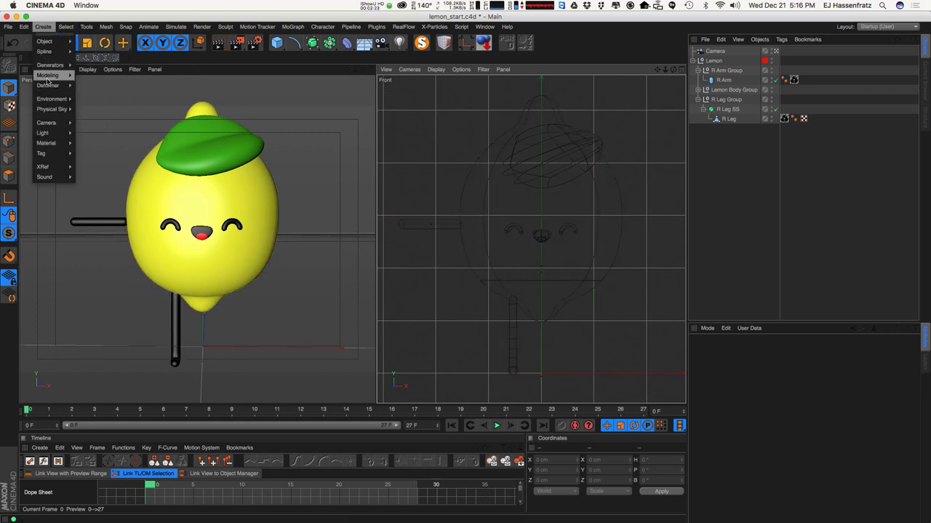
pyautogui.moveTo(45, 51)
pyautogui.click(97, 66)
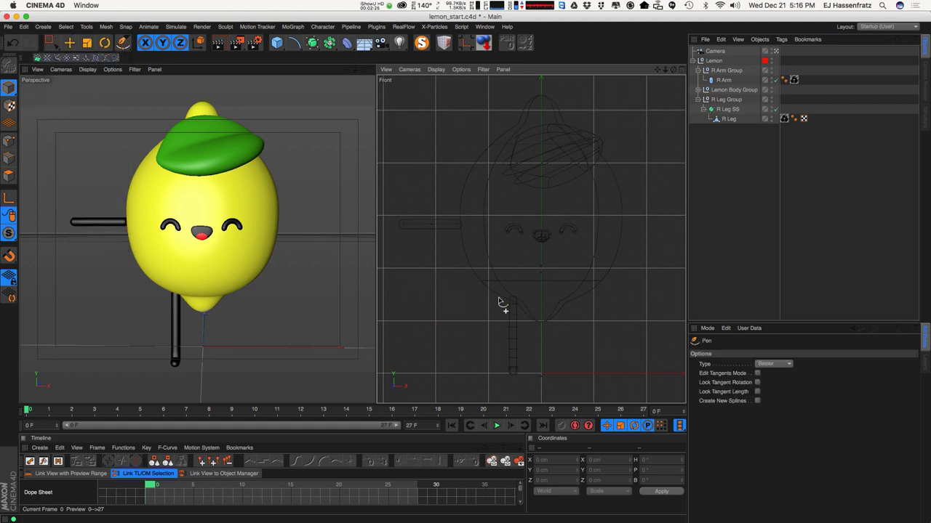
pyautogui.scroll(10, 461, 230)
pyautogui.scroll(3, 555, 235)
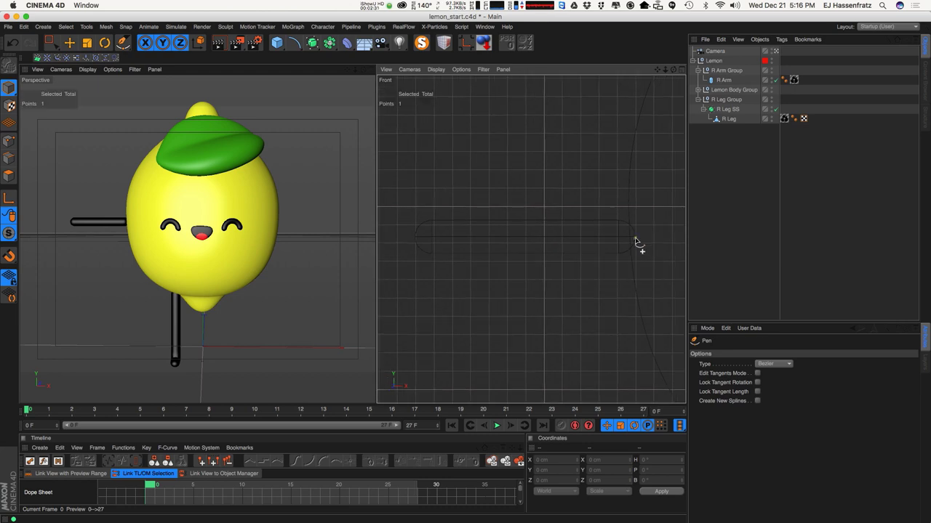
pyautogui.click(635, 240)
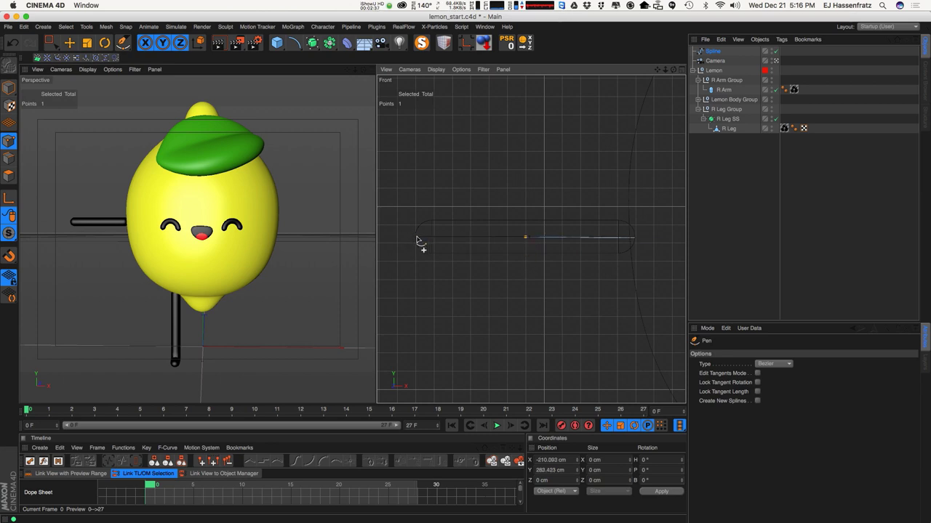
pyautogui.press('Escape')
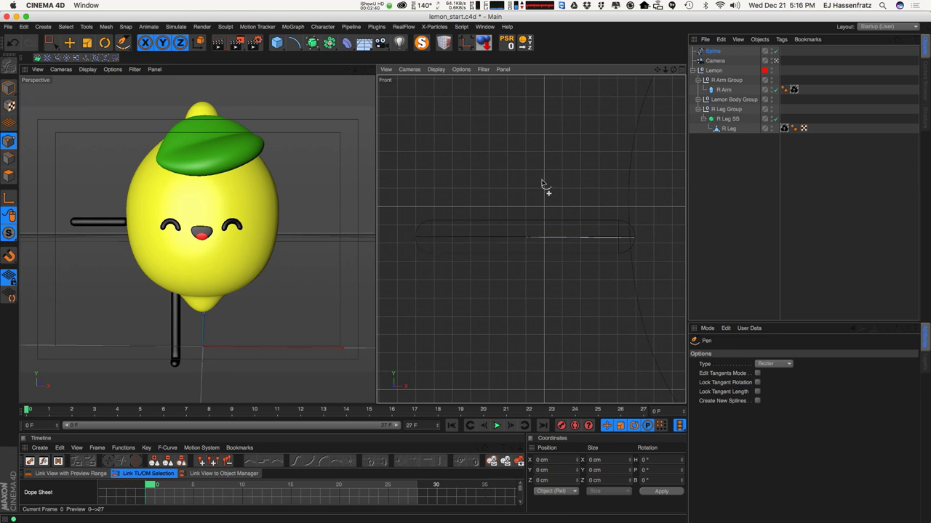
pyautogui.doubleClick(713, 51)
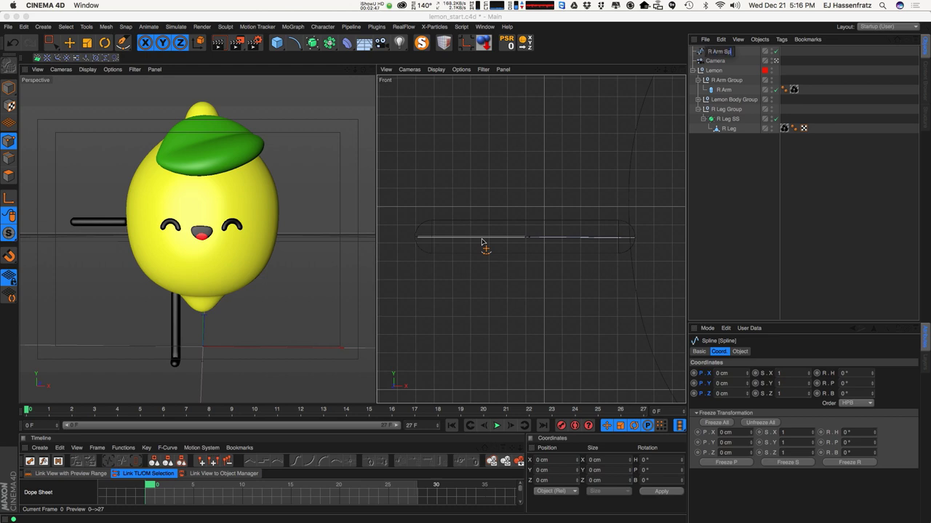
pyautogui.press('Escape')
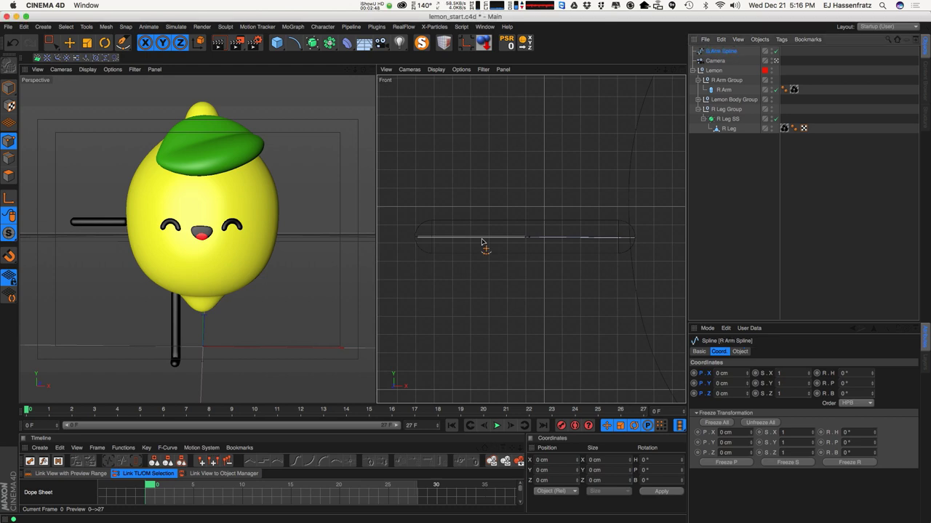
# Flatten all points of R Arm Spline to a Y size of 0 cm and move them up to Y about 284 cm
pyautogui.click(70, 43)
pyautogui.moveTo(49, 42)
pyautogui.mouseDown()
pyautogui.moveTo(70, 65)
pyautogui.moveTo(102, 73)
pyautogui.mouseUp()
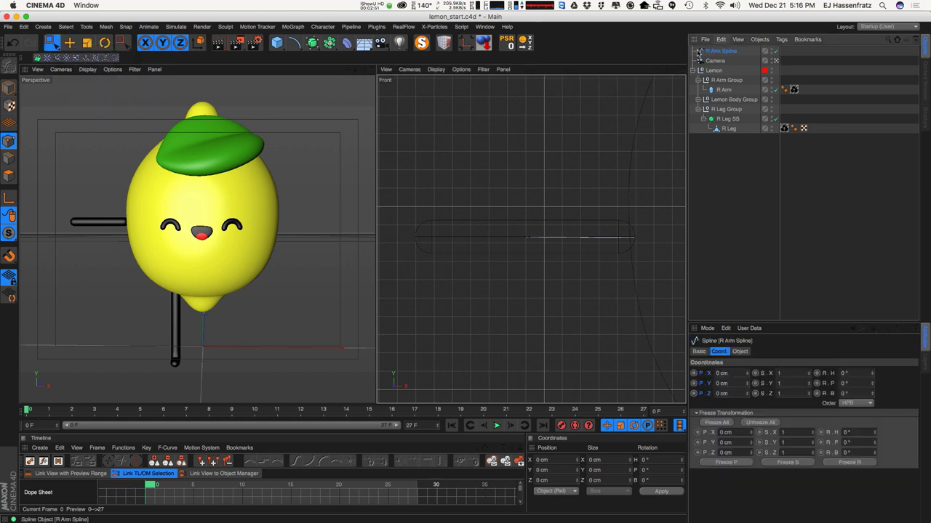
pyautogui.moveTo(405, 217); pyautogui.dragTo(650, 264)
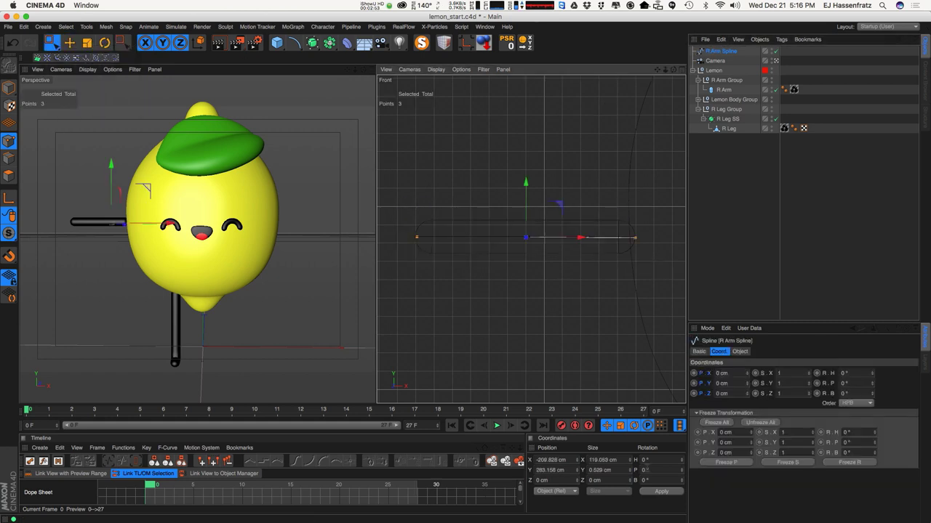
pyautogui.click(604, 470)
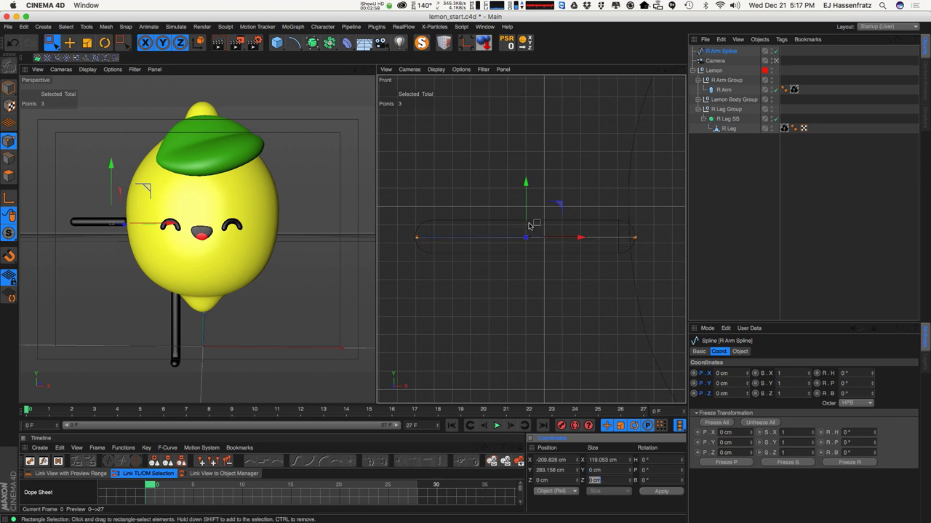
pyautogui.moveTo(527, 213); pyautogui.dragTo(527, 210)
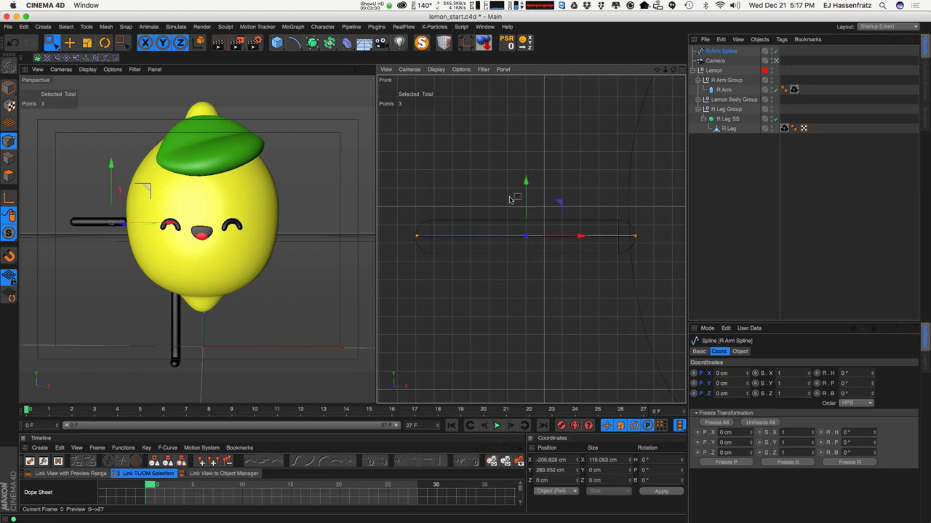
# Return to Model mode and center the R Arm Spline's axis on its own points
pyautogui.click(69, 42)
pyautogui.keyDown('alt'); pyautogui.moveTo(116, 237); pyautogui.dragTo(118, 312); pyautogui.keyUp('alt')
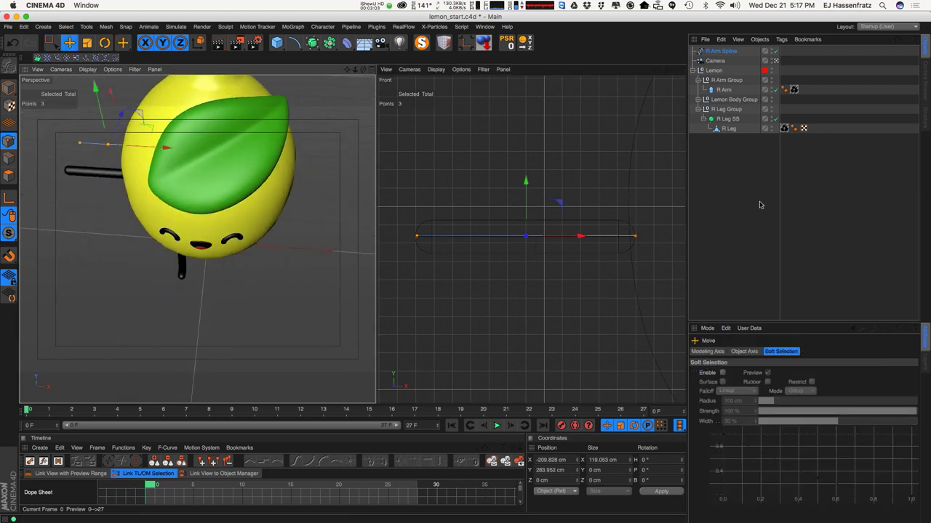
pyautogui.click(727, 52)
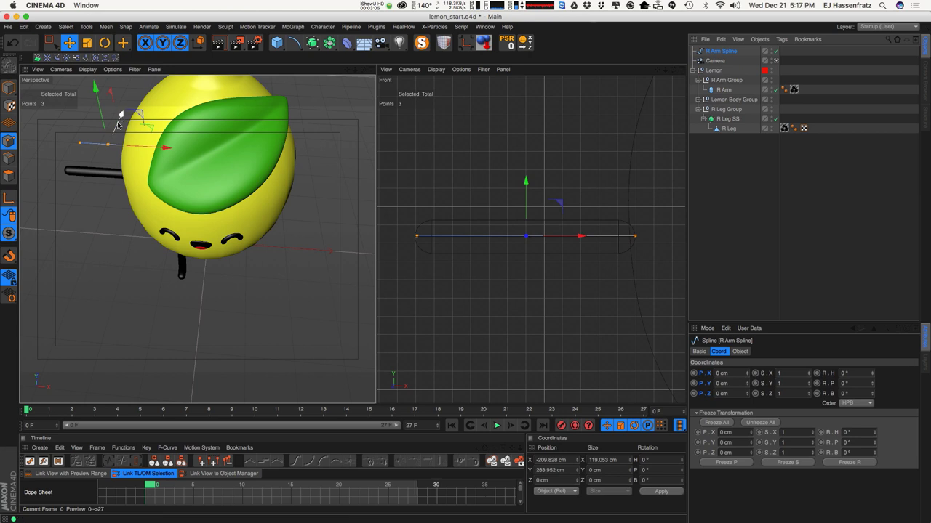
pyautogui.click(8, 87)
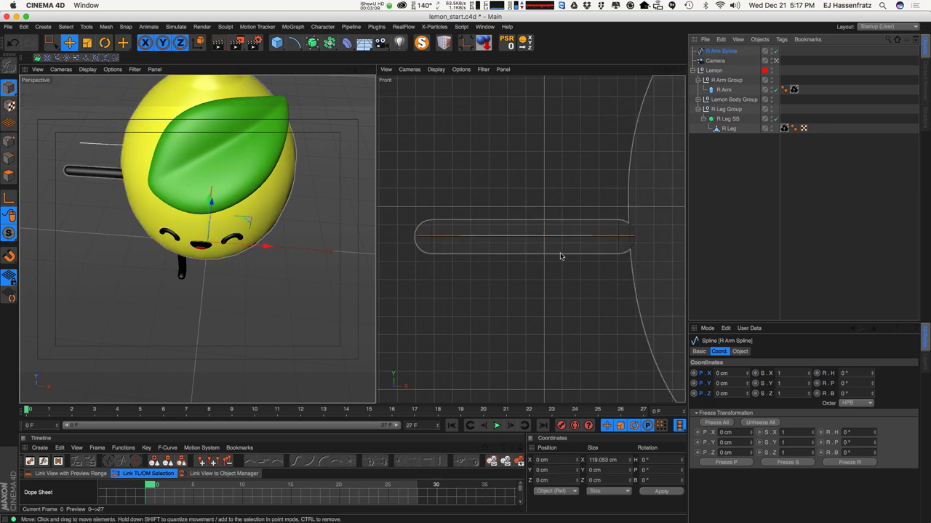
pyautogui.keyDown('alt'); pyautogui.moveTo(591, 259); pyautogui.dragTo(509, 267, button='right'); pyautogui.keyUp('alt')
pyautogui.keyDown('alt'); pyautogui.moveTo(638, 290); pyautogui.dragTo(557, 255, button='middle'); pyautogui.keyUp('alt')
pyautogui.keyDown('alt'); pyautogui.moveTo(587, 270); pyautogui.dragTo(552, 270, button='right'); pyautogui.keyUp('alt')
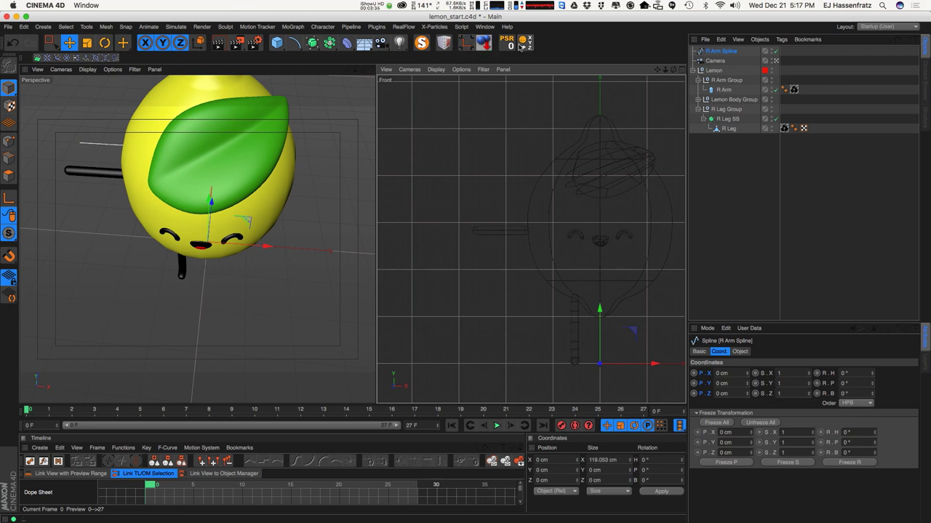
pyautogui.click(466, 44)
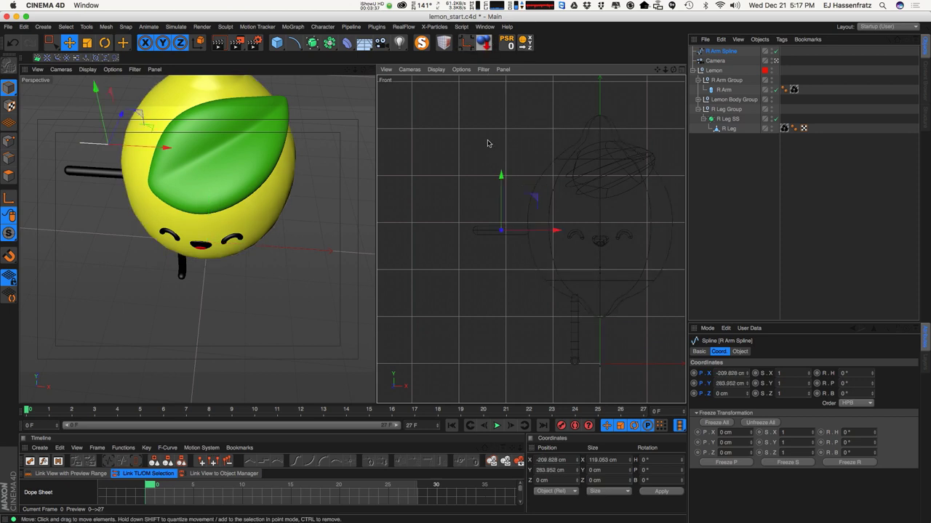
# Move R Arm Spline in depth onto the right arm, to a Z position of about -87 cm
pyautogui.keyDown('alt'); pyautogui.moveTo(100, 156); pyautogui.dragTo(168, 142); pyautogui.keyUp('alt')
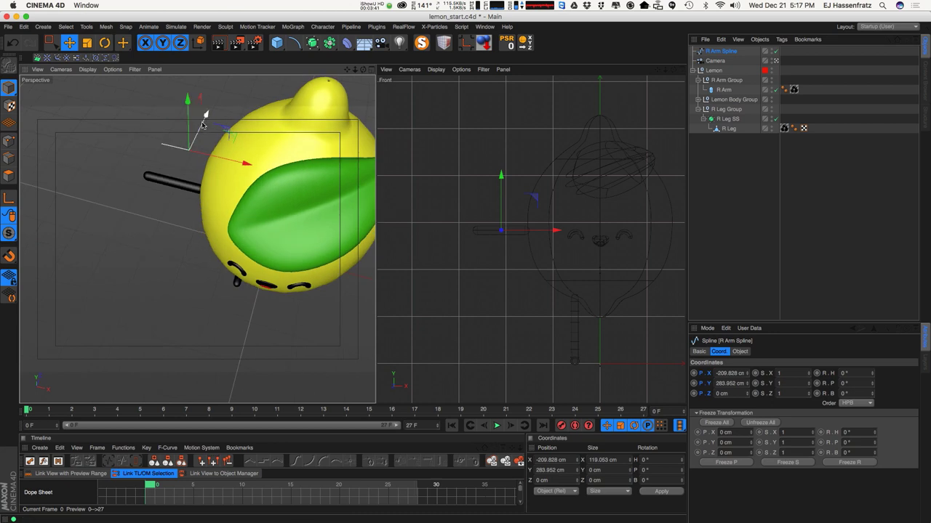
pyautogui.moveTo(204, 113); pyautogui.dragTo(186, 150)
# Switch the viewport arrangement to 4 Views and change the upper Front view to a Top view
pyautogui.click(461, 69)
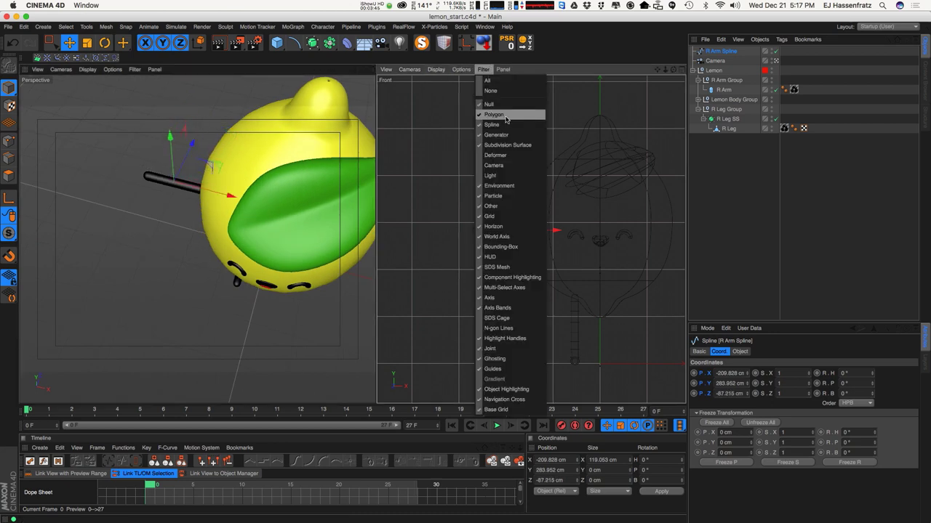
pyautogui.click(508, 127)
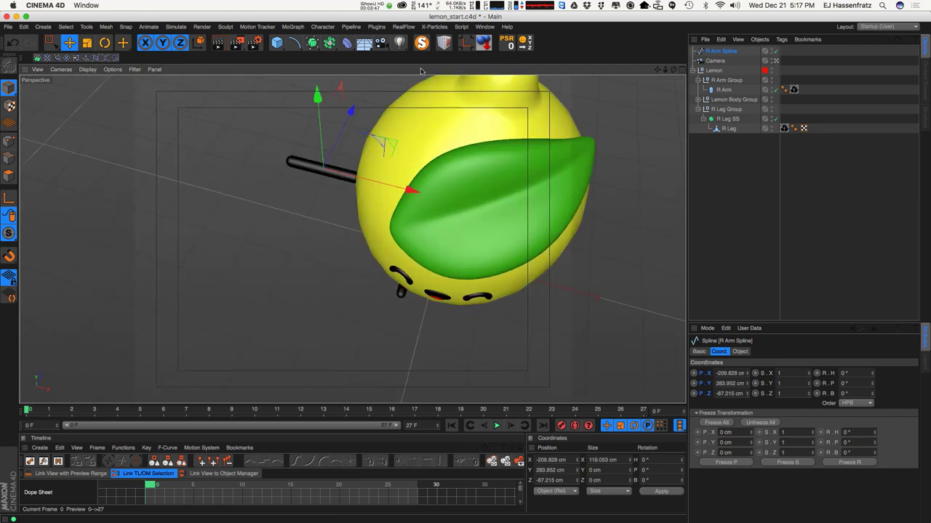
pyautogui.click(680, 69)
pyautogui.click(154, 70)
pyautogui.moveTo(181, 83)
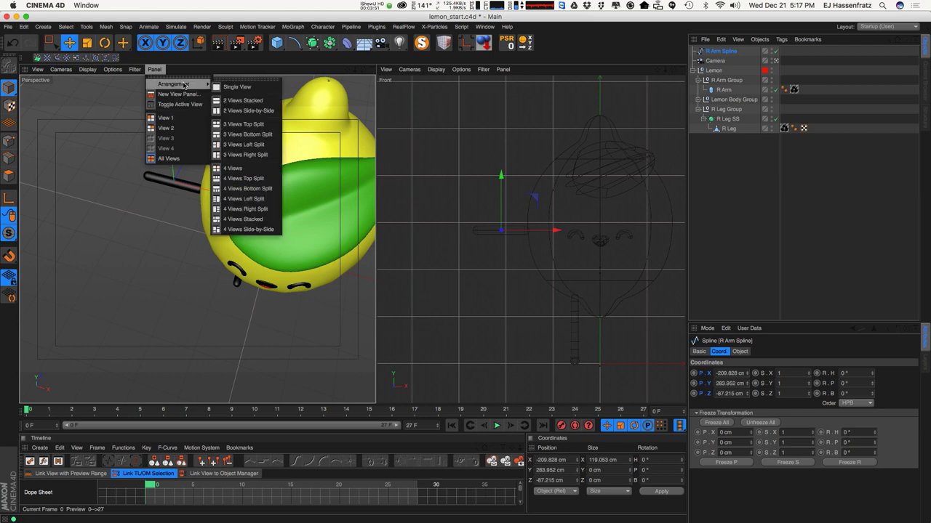
pyautogui.click(244, 169)
pyautogui.keyDown('alt'); pyautogui.moveTo(566, 156); pyautogui.dragTo(523, 167, button='middle'); pyautogui.keyUp('alt')
pyautogui.keyDown('alt'); pyautogui.moveTo(453, 310); pyautogui.dragTo(452, 327, button='middle'); pyautogui.keyUp('alt')
pyautogui.click(411, 69)
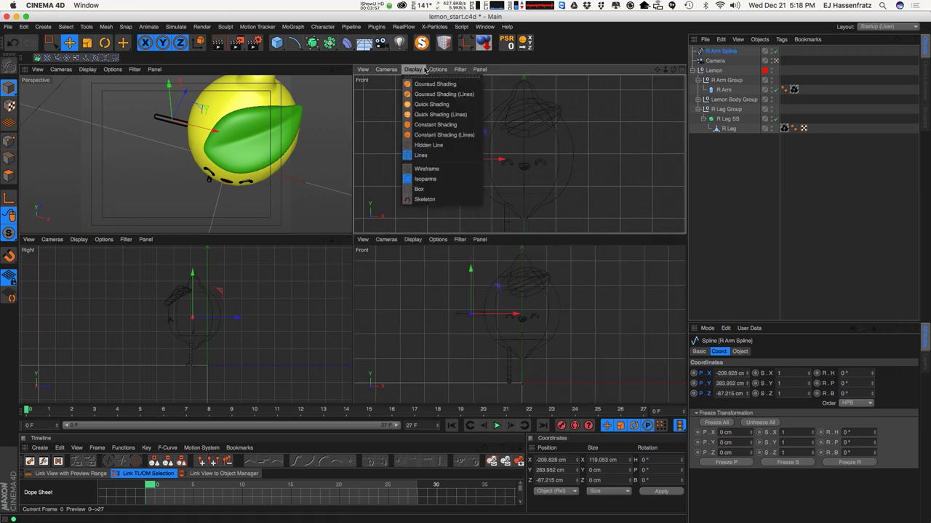
pyautogui.moveTo(386, 69)
pyautogui.click(395, 190)
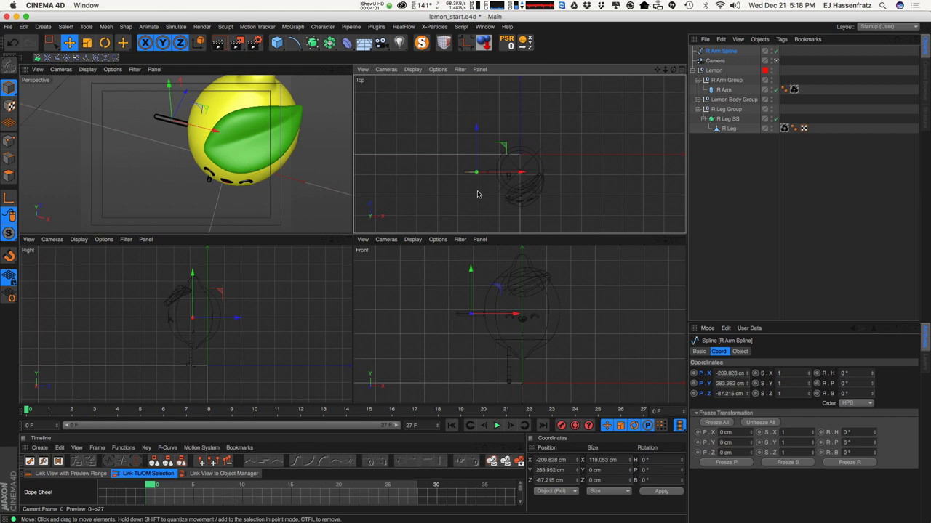
# Align R Arm Spline with the center of the arm capsule in the Top view, at Z about -69 cm
pyautogui.keyDown('alt'); pyautogui.moveTo(488, 184); pyautogui.dragTo(510, 173, button='middle'); pyautogui.keyUp('alt')
pyautogui.scroll(3, 520, 154)
pyautogui.scroll(5, 469, 191)
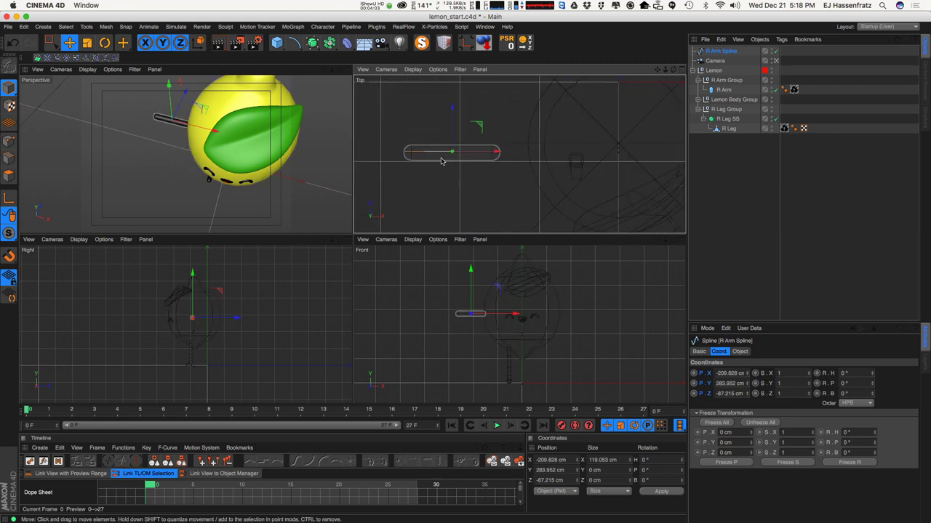
pyautogui.moveTo(459, 124); pyautogui.dragTo(458, 125)
pyautogui.keyDown('alt'); pyautogui.moveTo(178, 145); pyautogui.dragTo(235, 136); pyautogui.keyUp('alt')
pyautogui.keyDown('alt'); pyautogui.moveTo(235, 136); pyautogui.dragTo(227, 136, button='middle'); pyautogui.keyUp('alt')
pyautogui.scroll(4, 519, 332)
pyautogui.keyDown('alt'); pyautogui.moveTo(519, 324); pyautogui.dragTo(531, 348, button='middle'); pyautogui.keyUp('alt')
pyautogui.scroll(3, 484, 345)
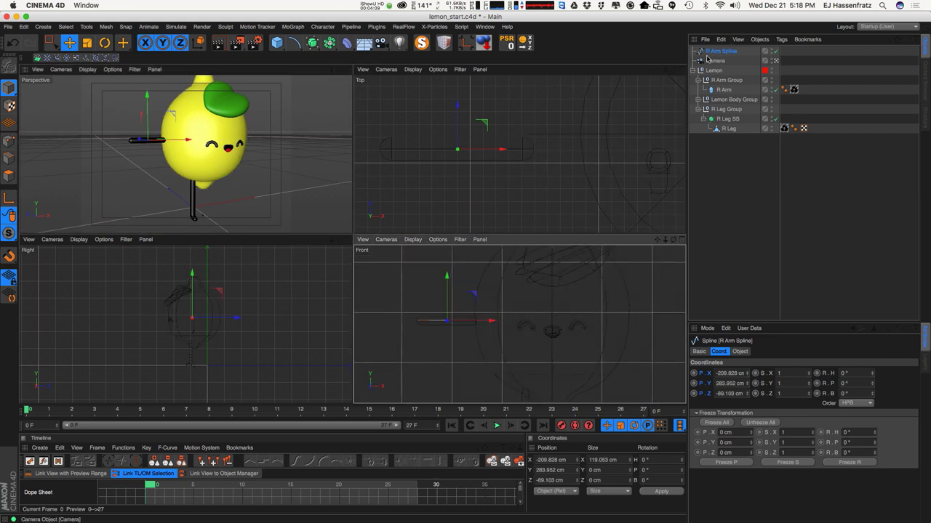
pyautogui.keyDown('alt'); pyautogui.moveTo(205, 168); pyautogui.dragTo(317, 147); pyautogui.keyUp('alt')
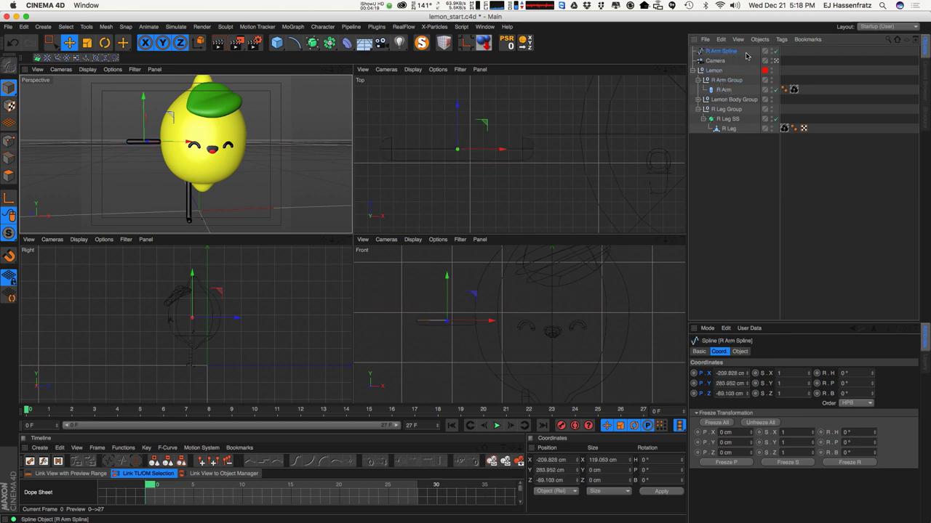
# Add a Spline Wrap deformer as a child of the R Arm capsule and assign R Arm Spline as its spline
pyautogui.click(724, 89)
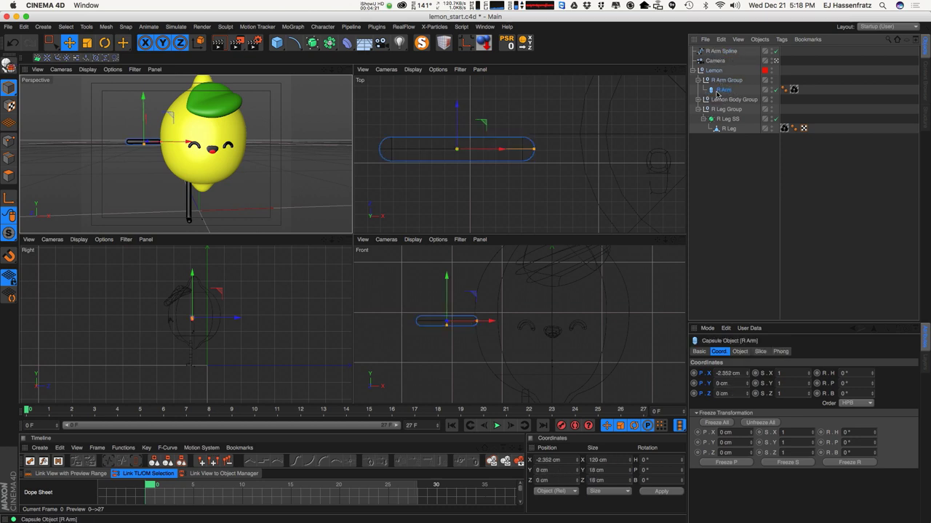
pyautogui.click(323, 27)
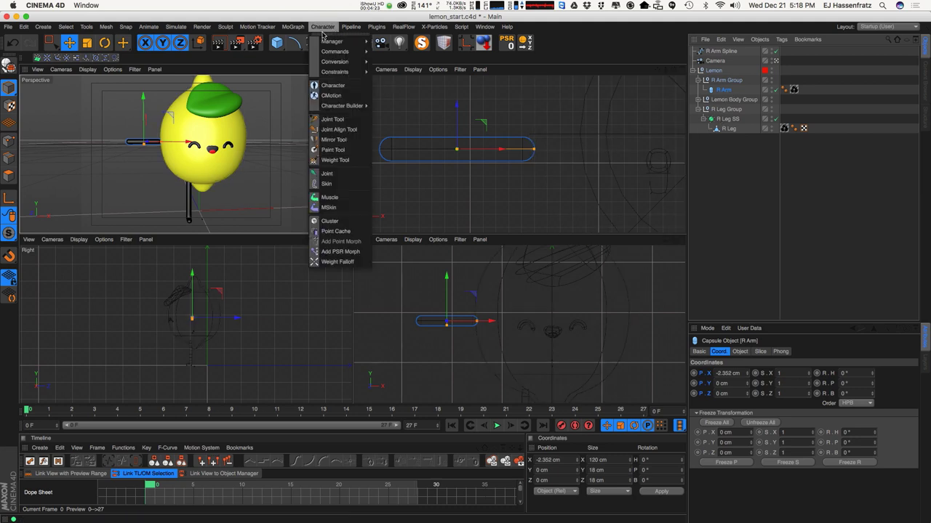
pyautogui.click(290, 61)
pyautogui.click(342, 42)
pyautogui.moveTo(341, 42); pyautogui.dragTo(458, 143)
pyautogui.moveTo(732, 100); pyautogui.dragTo(735, 93)
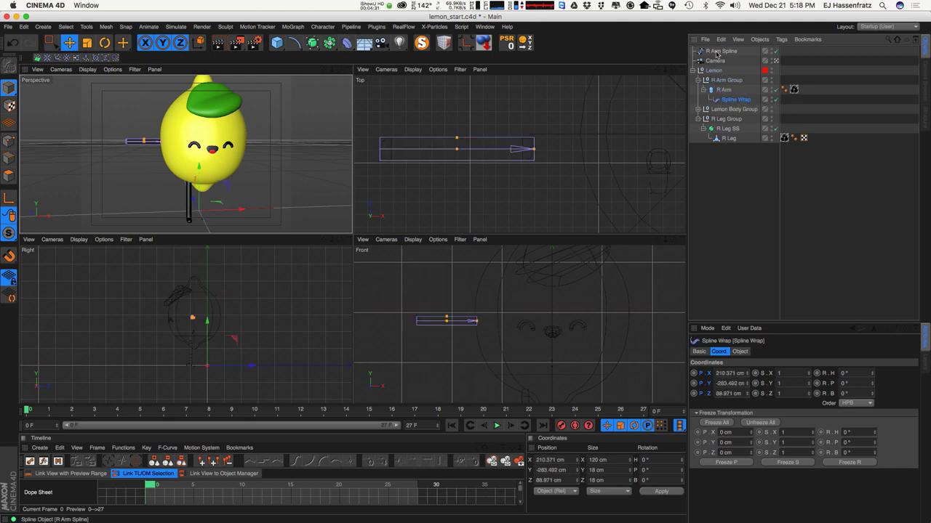
pyautogui.click(740, 352)
pyautogui.moveTo(720, 51); pyautogui.dragTo(738, 373)
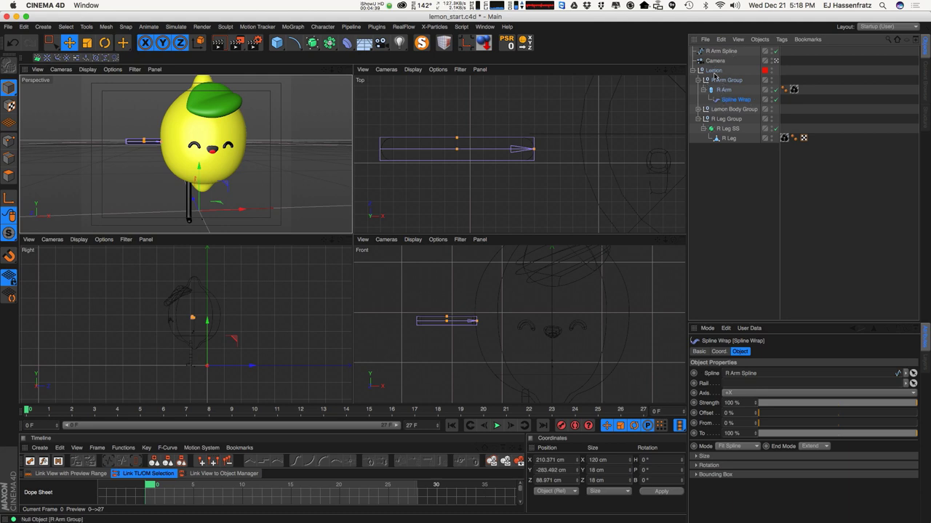
# In Point mode, move the middle point of R Arm Spline backward to Z about 3 cm for a slight elbow bend
pyautogui.click(721, 51)
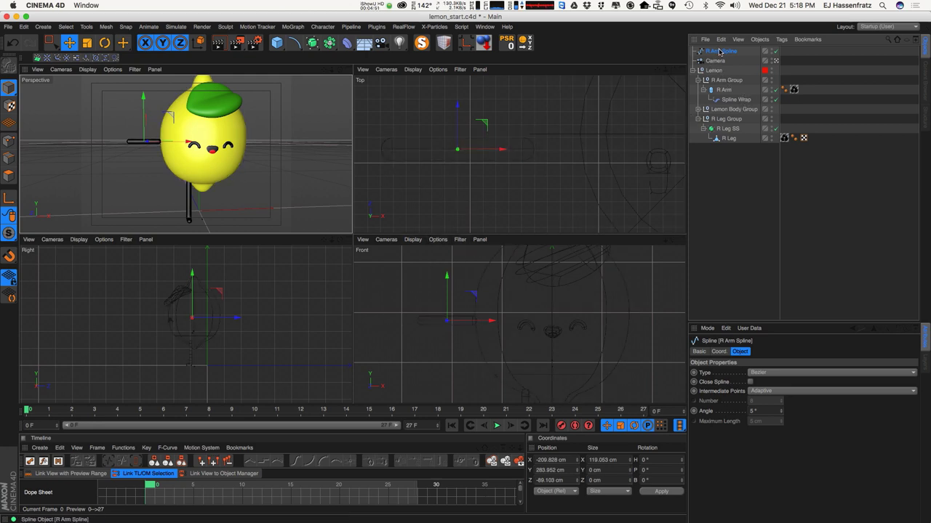
pyautogui.click(8, 141)
pyautogui.click(438, 176)
pyautogui.click(457, 149)
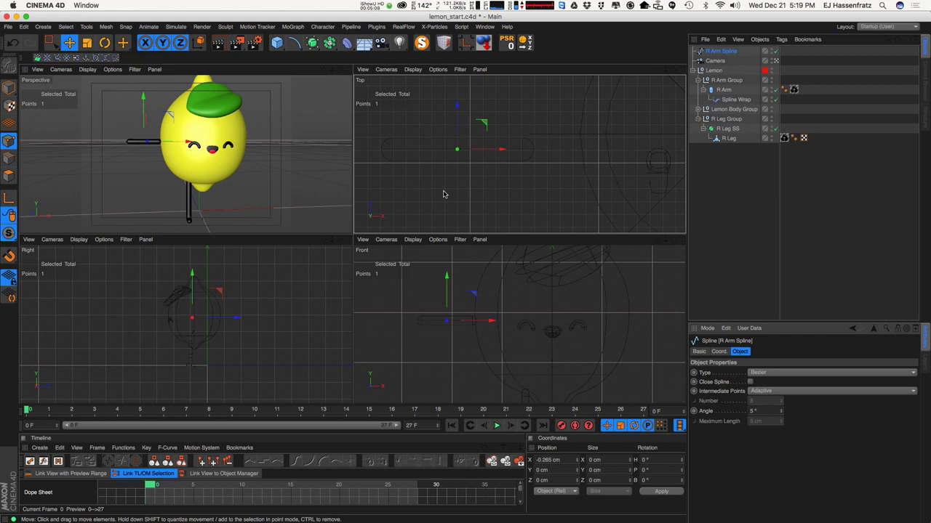
pyautogui.keyDown('alt'); pyautogui.moveTo(571, 161); pyautogui.dragTo(538, 173, button='right'); pyautogui.keyUp('alt')
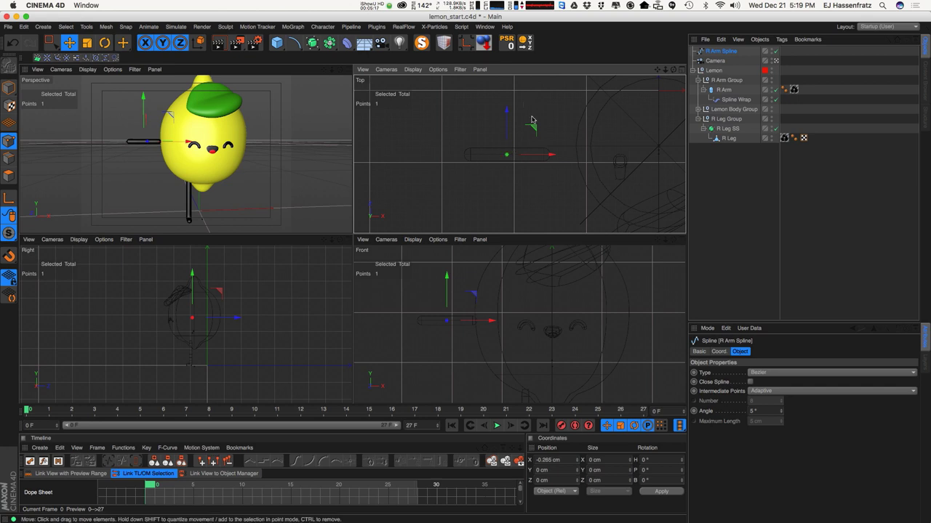
pyautogui.scroll(3, 516, 140)
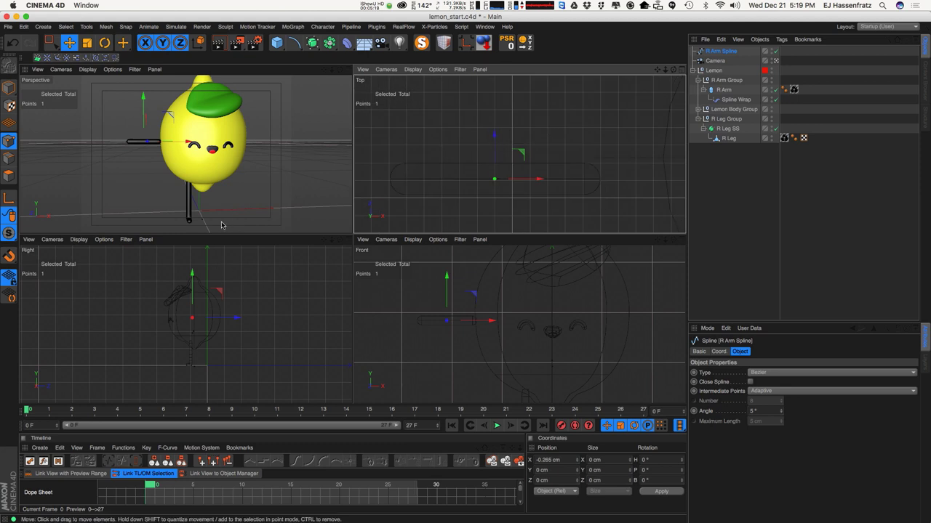
pyautogui.keyDown('alt'); pyautogui.moveTo(224, 183); pyautogui.dragTo(286, 193); pyautogui.keyUp('alt')
pyautogui.scroll(3, 217, 152)
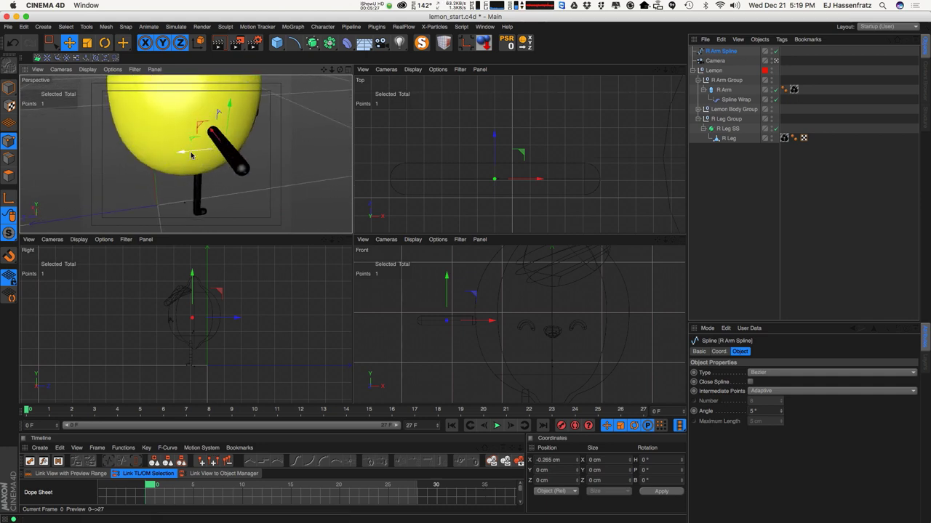
pyautogui.moveTo(192, 154); pyautogui.dragTo(193, 152)
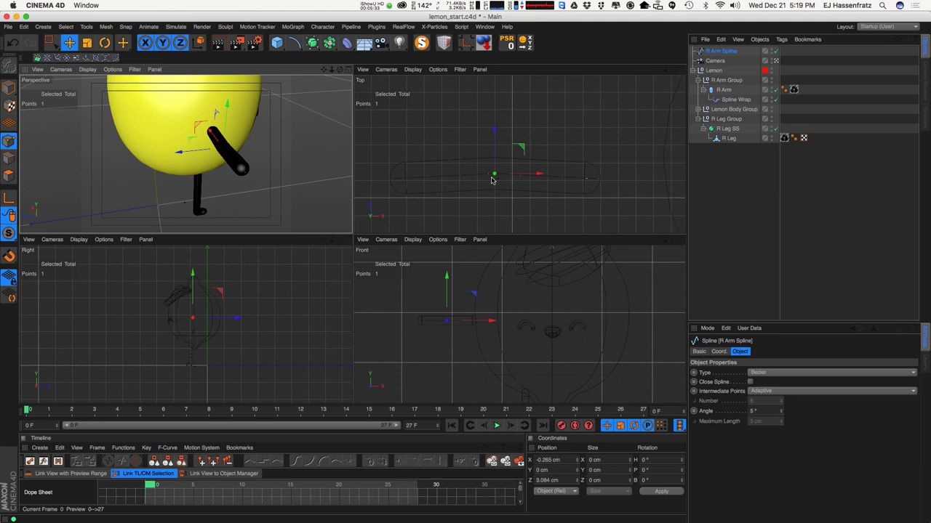
pyautogui.keyDown('alt'); pyautogui.moveTo(256, 139); pyautogui.dragTo(199, 134); pyautogui.keyUp('alt')
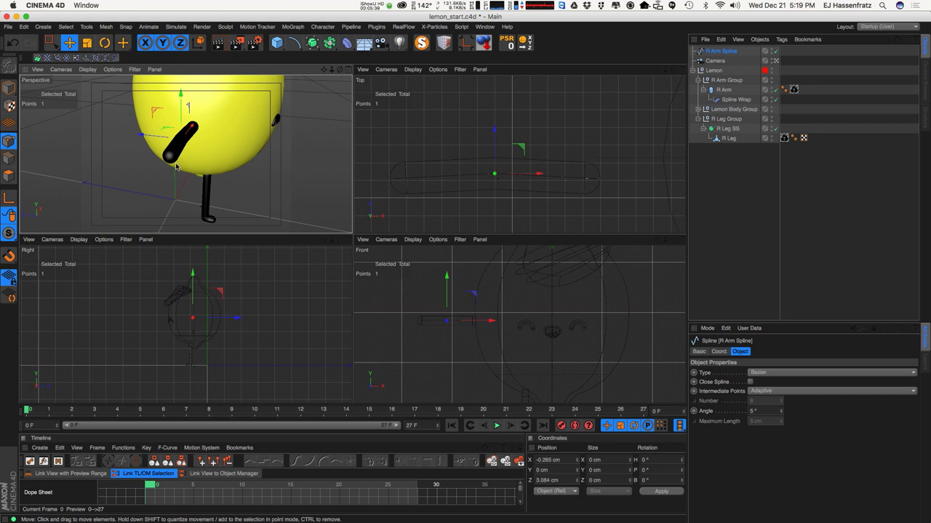
pyautogui.keyDown('alt'); pyautogui.moveTo(175, 152); pyautogui.dragTo(168, 183); pyautogui.keyUp('alt')
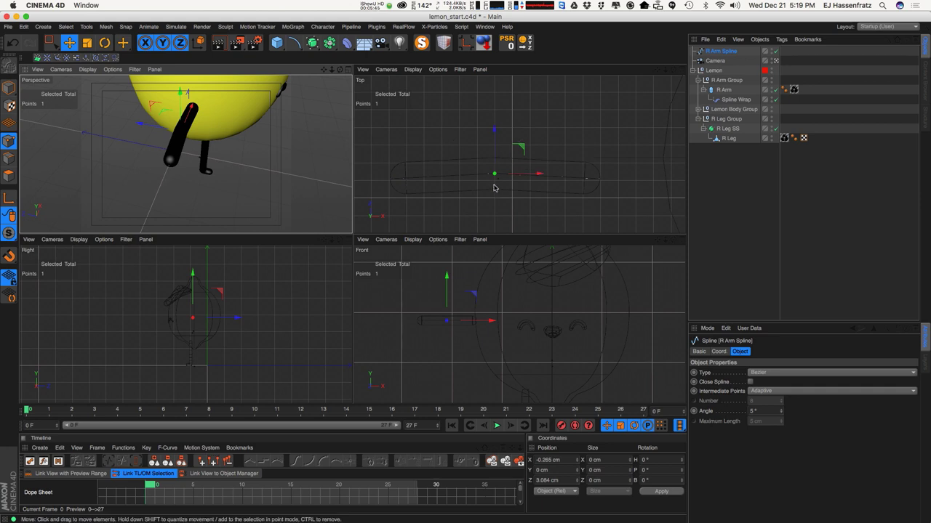
pyautogui.keyDown('alt'); pyautogui.moveTo(244, 159); pyautogui.dragTo(210, 159); pyautogui.keyUp('alt')
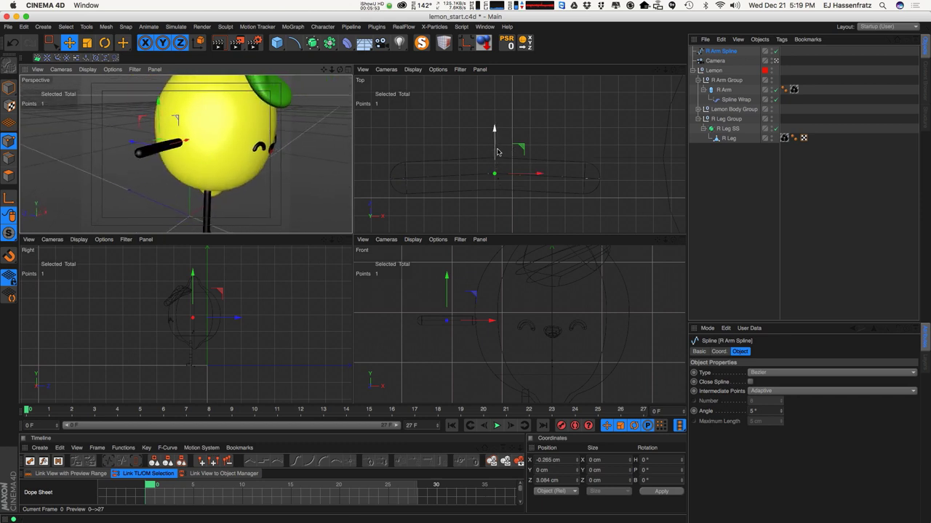
# Add an IK tag to R Arm Spline and enable Point IK on it
pyautogui.rightClick(724, 53)
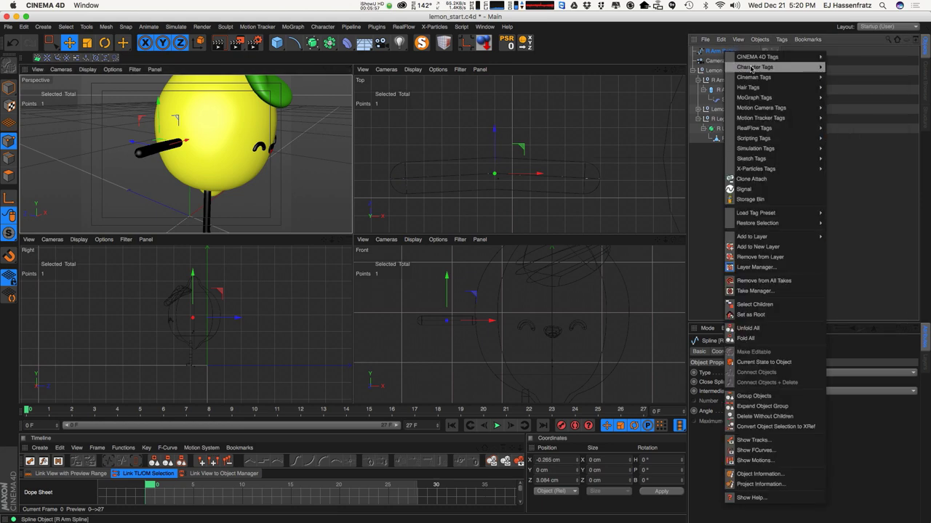
pyautogui.moveTo(751, 68)
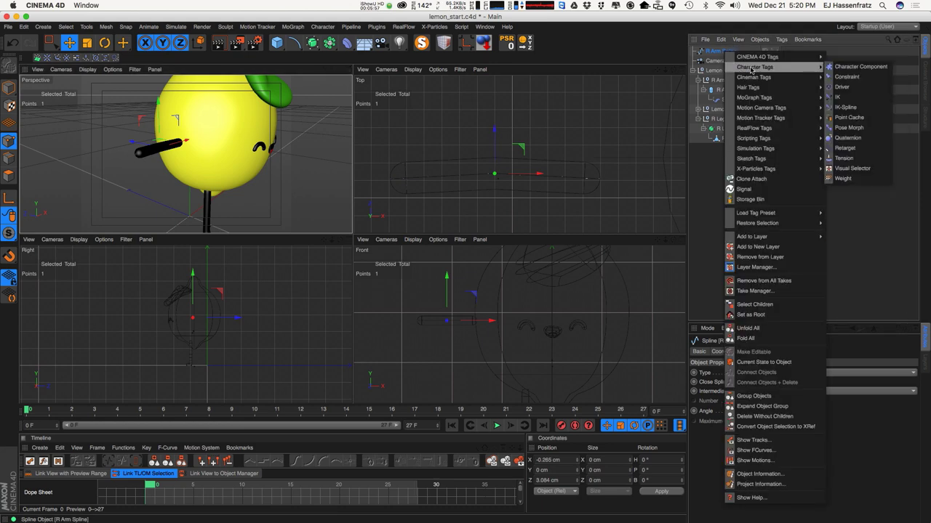
pyautogui.click(855, 98)
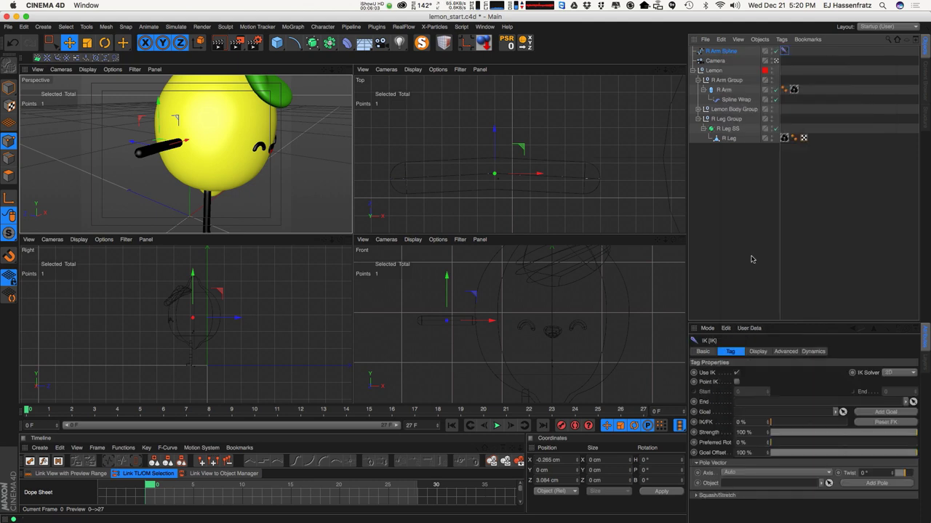
pyautogui.moveTo(769, 322); pyautogui.dragTo(769, 212)
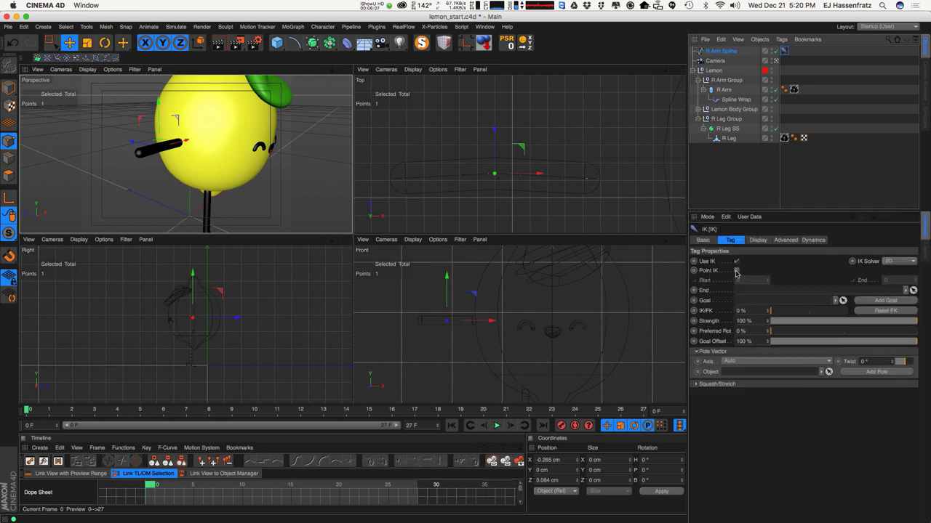
pyautogui.click(710, 272)
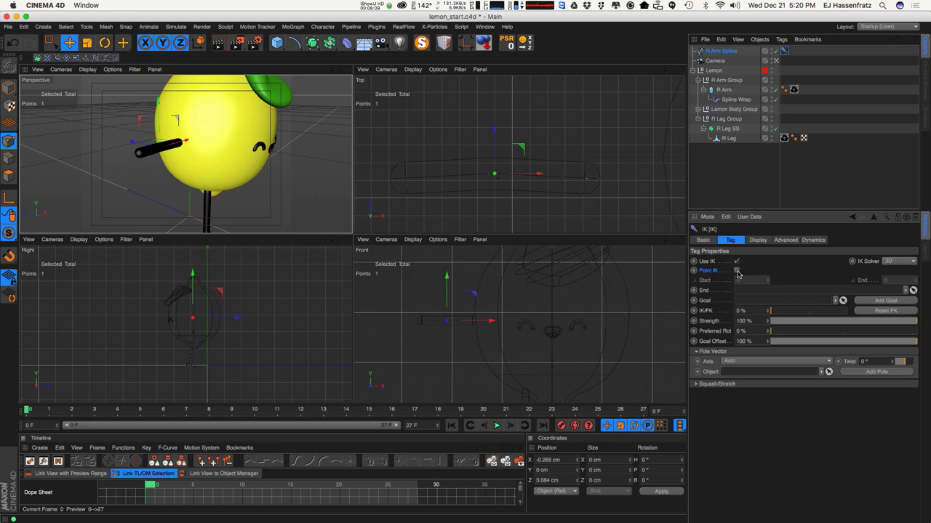
pyautogui.click(736, 270)
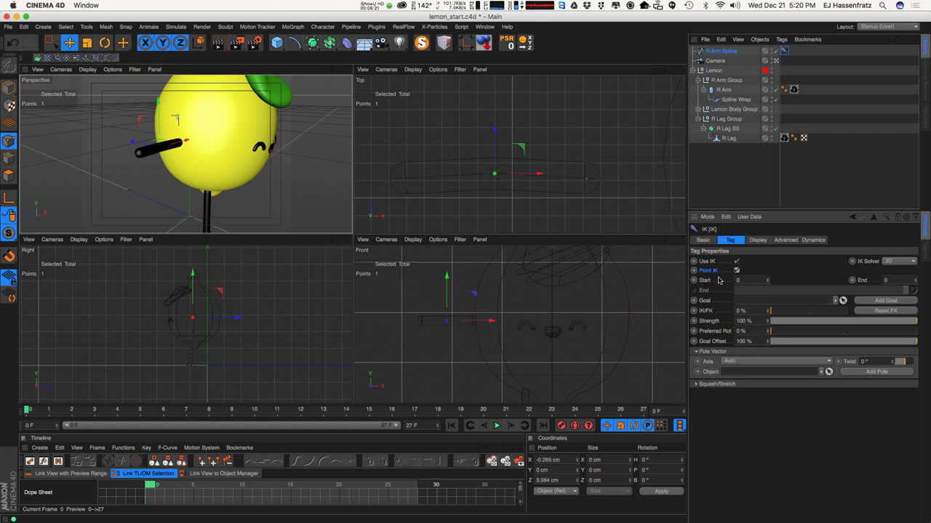
# Check the two end points of R Arm Spline, set the IK tag's range from Start 0 to End 2, and add a goal
pyautogui.click(599, 180)
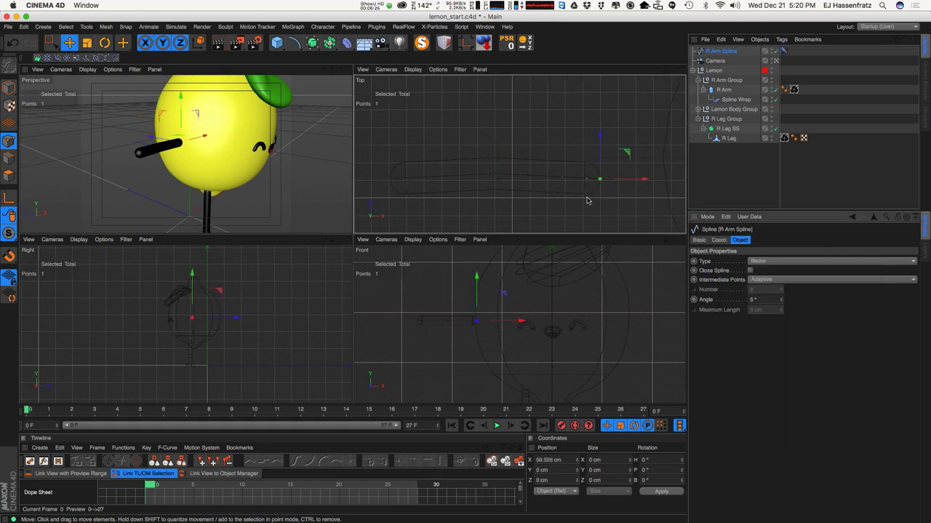
pyautogui.moveTo(492, 175); pyautogui.dragTo(408, 187)
pyautogui.click(390, 179)
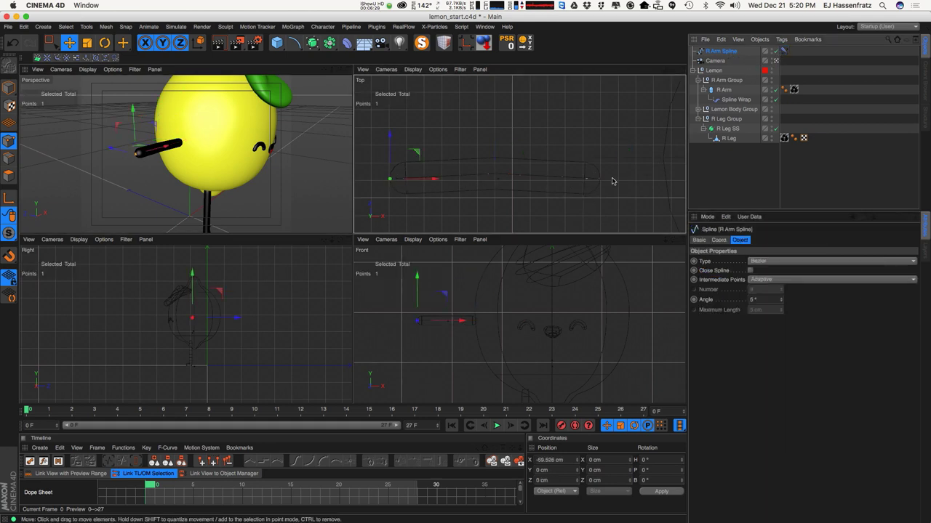
pyautogui.click(783, 51)
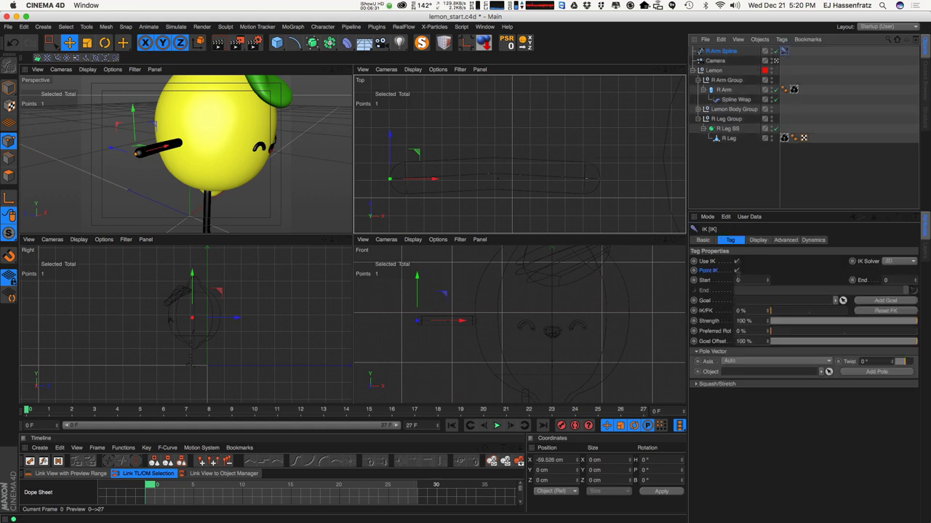
pyautogui.press('super+z')
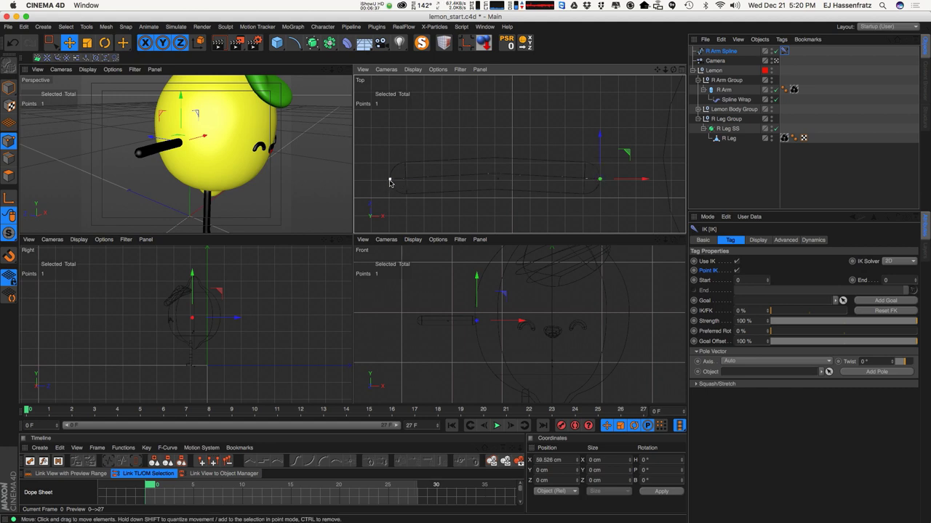
pyautogui.click(709, 281)
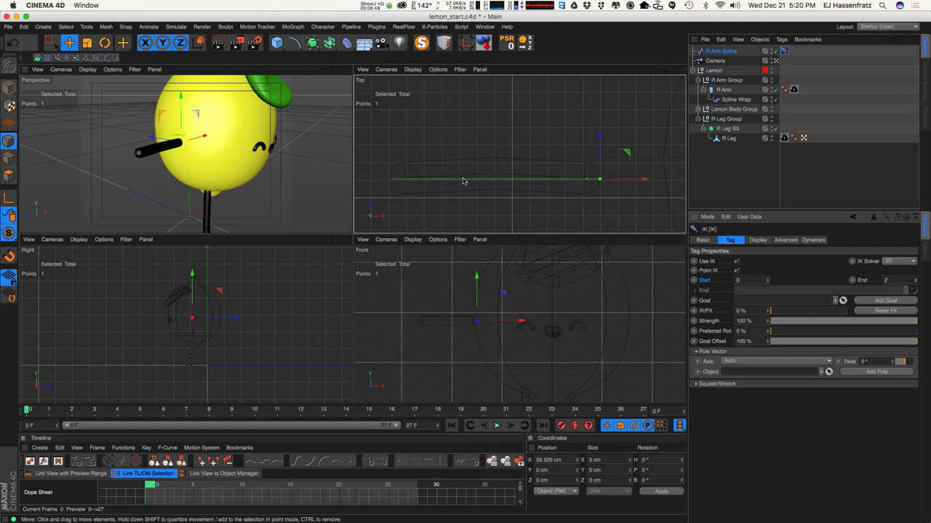
pyautogui.click(779, 51)
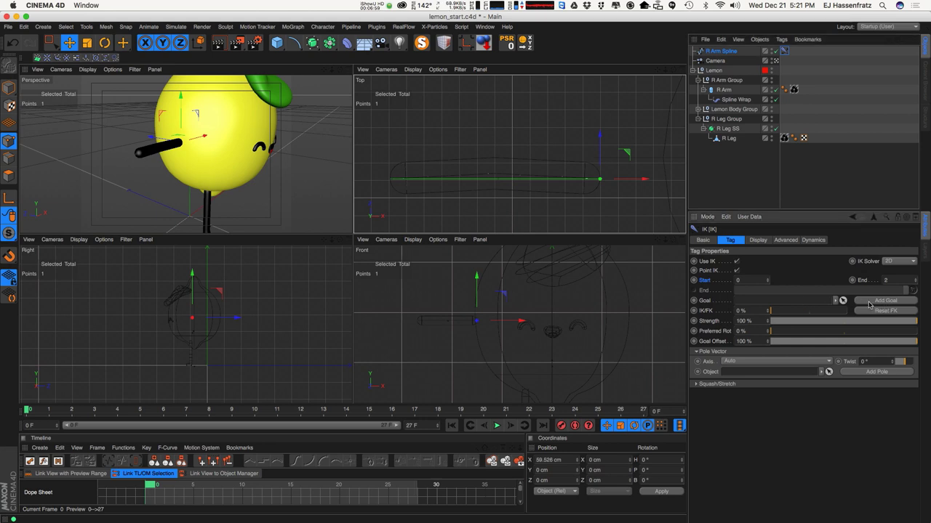
pyautogui.click(886, 301)
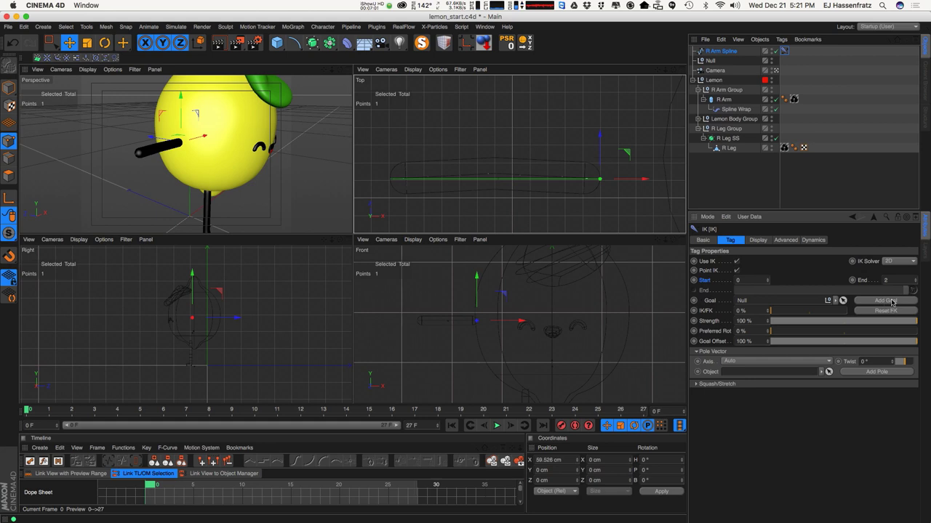
# Move the IK goal null around near the hand in several directions to test how the right arm bends
pyautogui.click(710, 62)
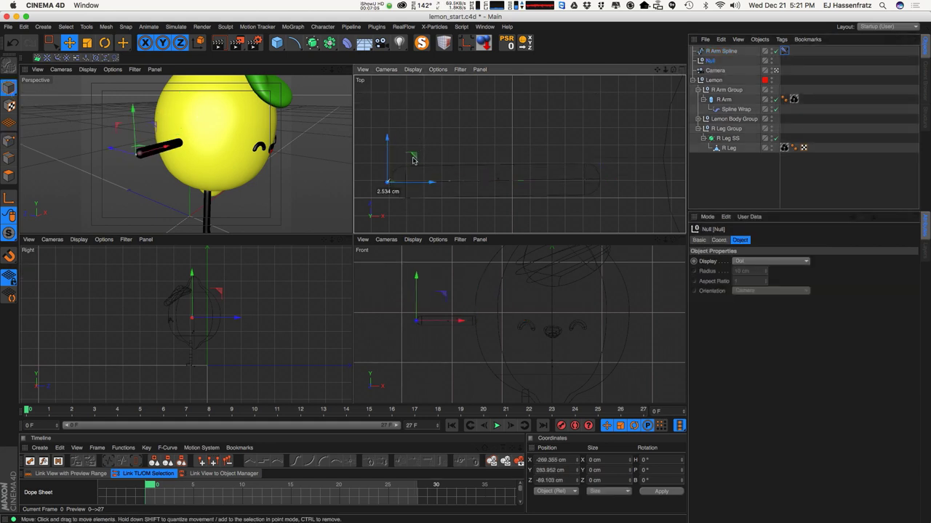
pyautogui.moveTo(421, 153); pyautogui.dragTo(470, 169)
pyautogui.moveTo(169, 132); pyautogui.dragTo(192, 110)
pyautogui.keyDown('alt'); pyautogui.moveTo(232, 156); pyautogui.dragTo(259, 184); pyautogui.keyUp('alt')
pyautogui.moveTo(507, 164); pyautogui.dragTo(427, 153)
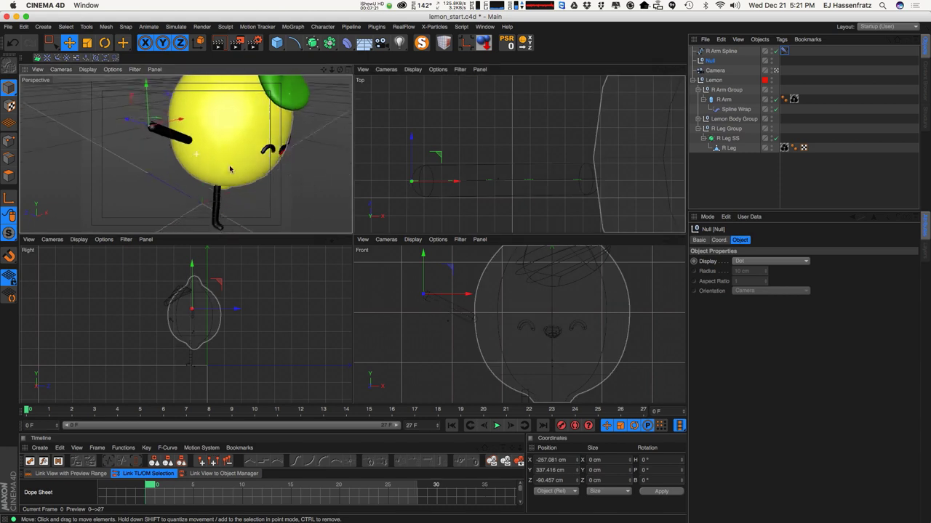
pyautogui.keyDown('alt'); pyautogui.moveTo(232, 168); pyautogui.dragTo(216, 152); pyautogui.keyUp('alt')
pyautogui.moveTo(144, 93); pyautogui.dragTo(143, 119)
pyautogui.moveTo(462, 155); pyautogui.dragTo(451, 156)
pyautogui.keyDown('alt'); pyautogui.moveTo(219, 149); pyautogui.dragTo(174, 203); pyautogui.keyUp('alt')
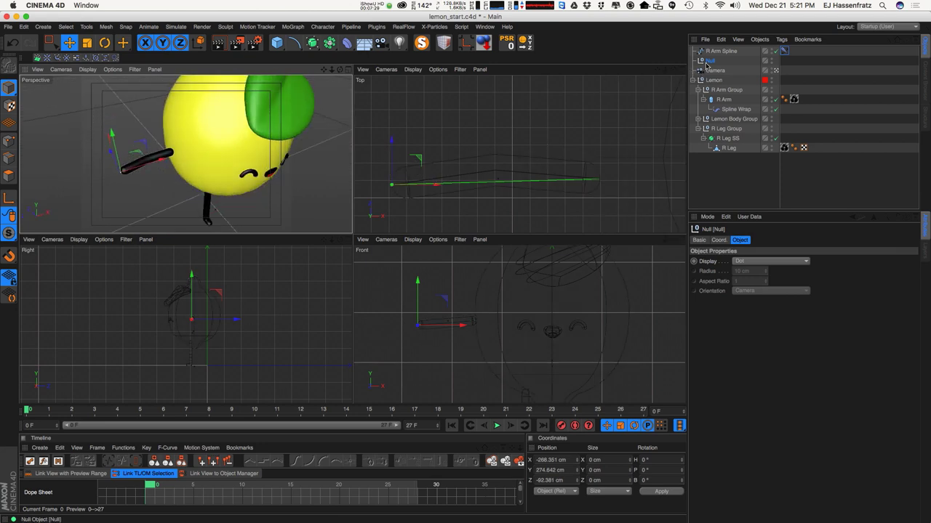
# Rename the IK goal null as R Arm Goal
pyautogui.doubleClick(712, 61)
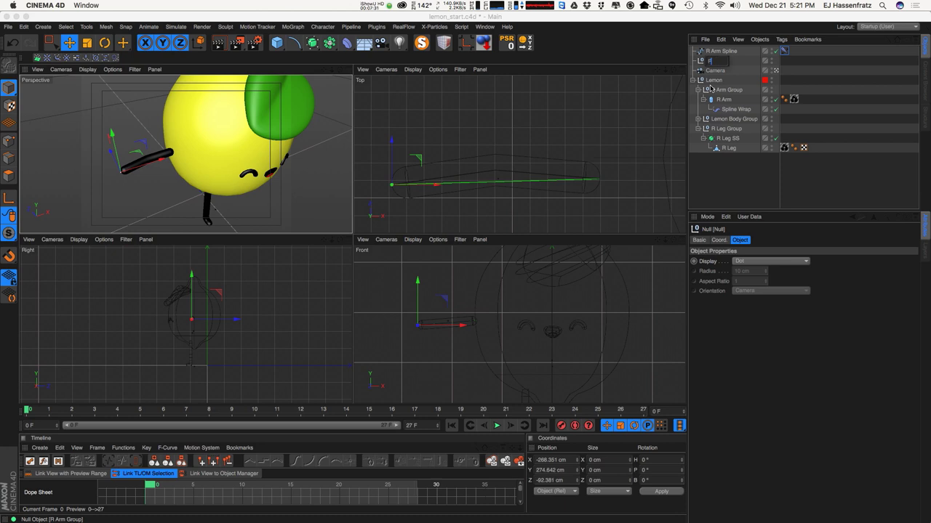
pyautogui.write('R Arm Goal')
pyautogui.press('Return')
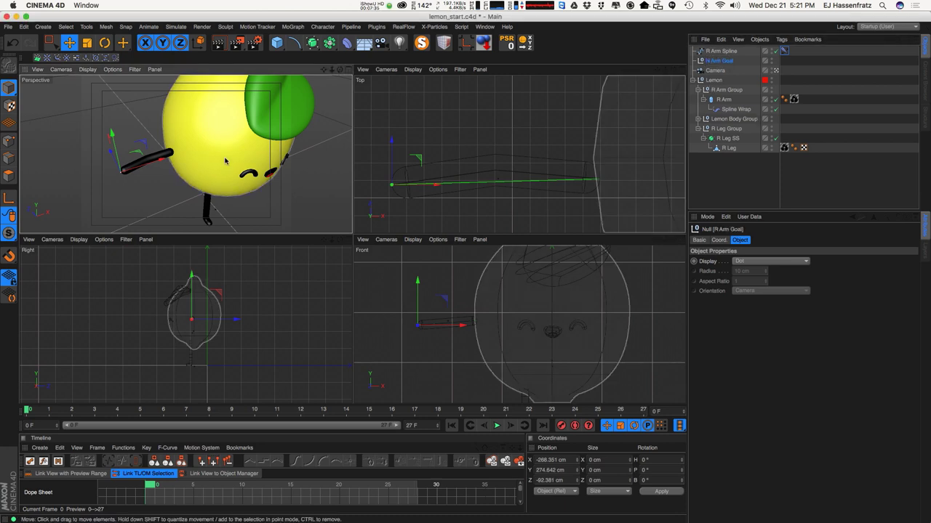
# Pull R Arm Goal toward the body to bend the elbow sharply and set the R Arm capsule's height segments to 25
pyautogui.keyDown('alt'); pyautogui.moveTo(217, 147); pyautogui.dragTo(182, 149); pyautogui.keyUp('alt')
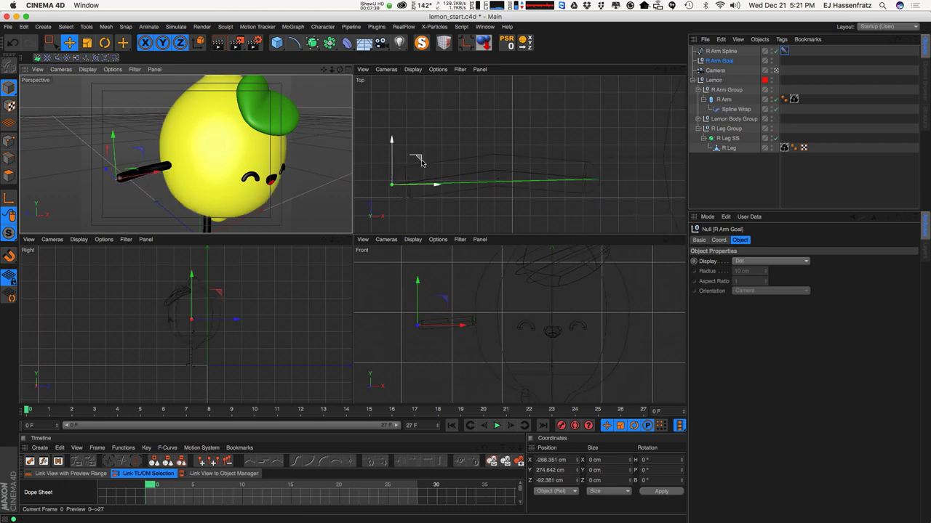
pyautogui.moveTo(420, 160); pyautogui.dragTo(456, 178)
pyautogui.keyDown('alt'); pyautogui.moveTo(156, 168); pyautogui.dragTo(304, 166); pyautogui.keyUp('alt')
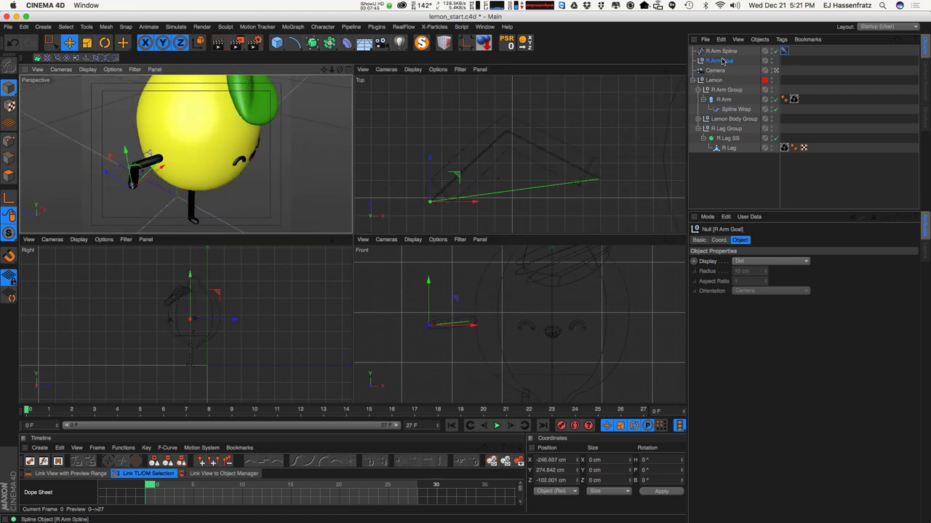
pyautogui.click(724, 100)
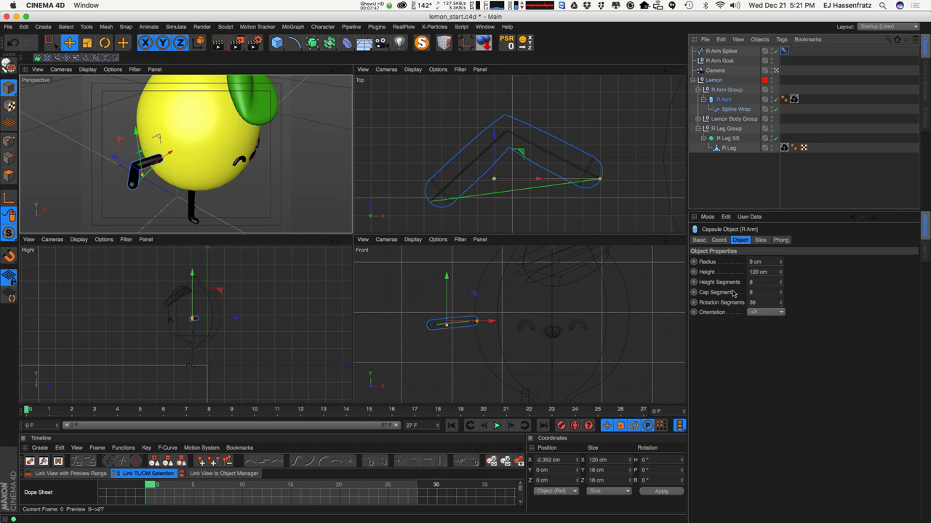
pyautogui.click(782, 284)
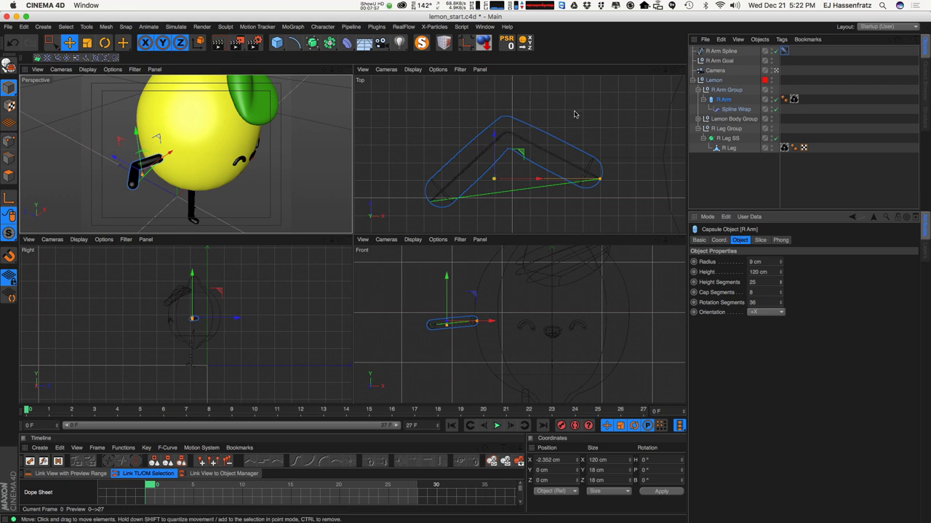
# Set R Arm Spline's type to B-Spline and move R Arm Goal to X about -232 cm to check the rounded elbow bend
pyautogui.click(723, 51)
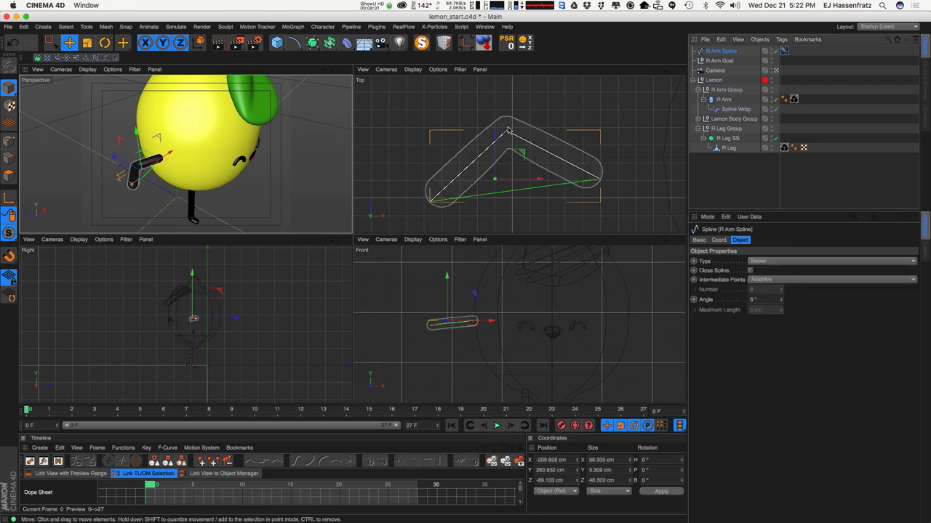
pyautogui.scroll(5, 509, 131)
pyautogui.scroll(-5, 509, 142)
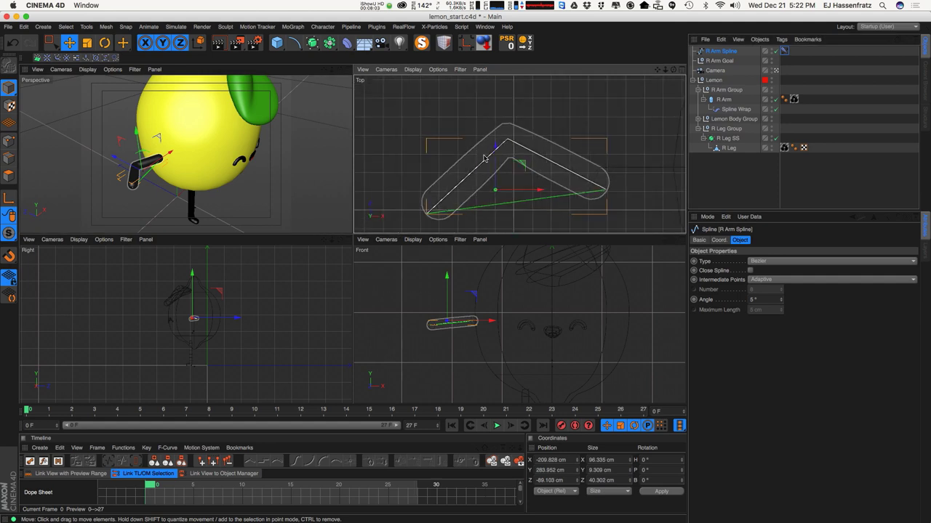
pyautogui.click(343, 229)
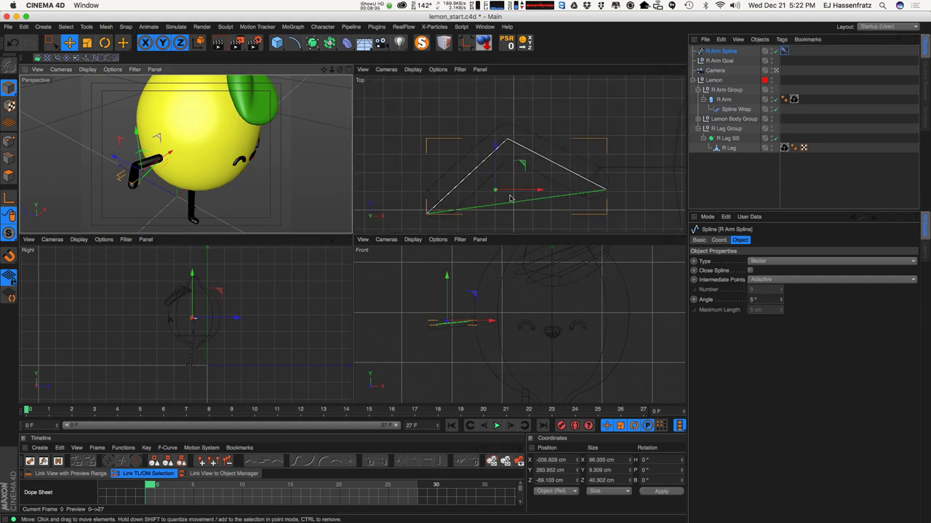
pyautogui.click(768, 262)
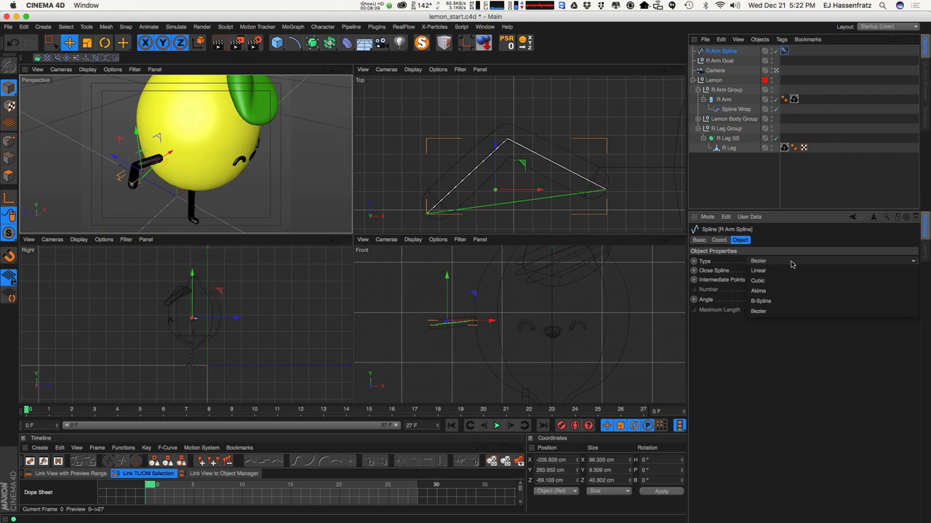
pyautogui.click(768, 302)
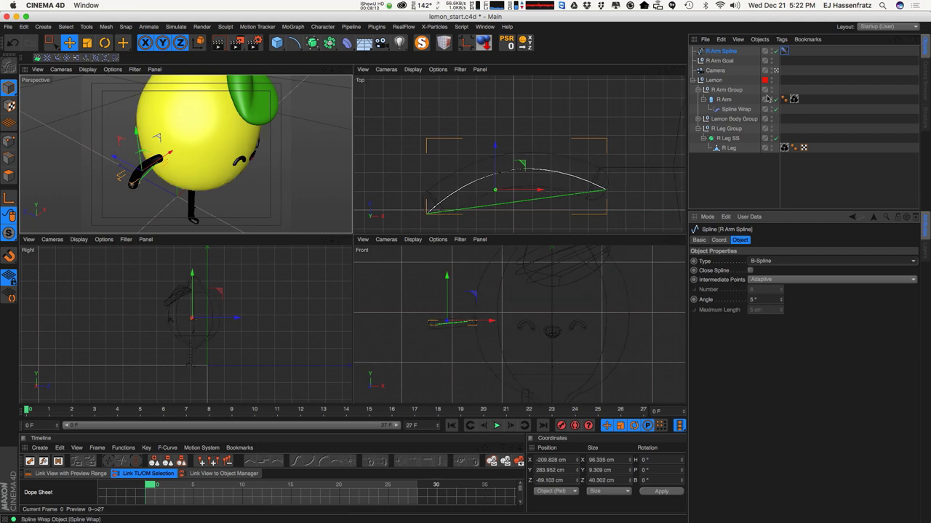
pyautogui.click(719, 60)
pyautogui.moveTo(453, 188); pyautogui.dragTo(480, 170)
# Try the Akima and Cubic types on R Arm Spline and set it back to B-Spline
pyautogui.click(724, 51)
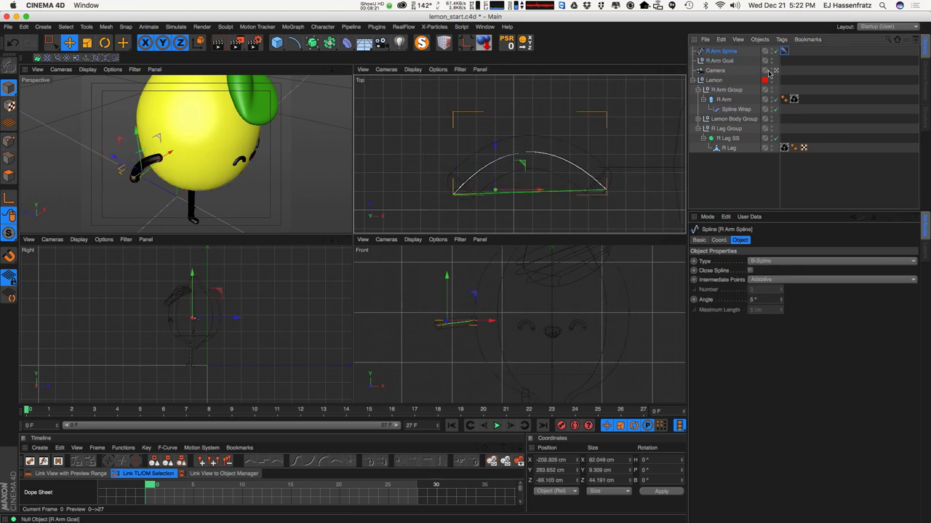
pyautogui.click(772, 263)
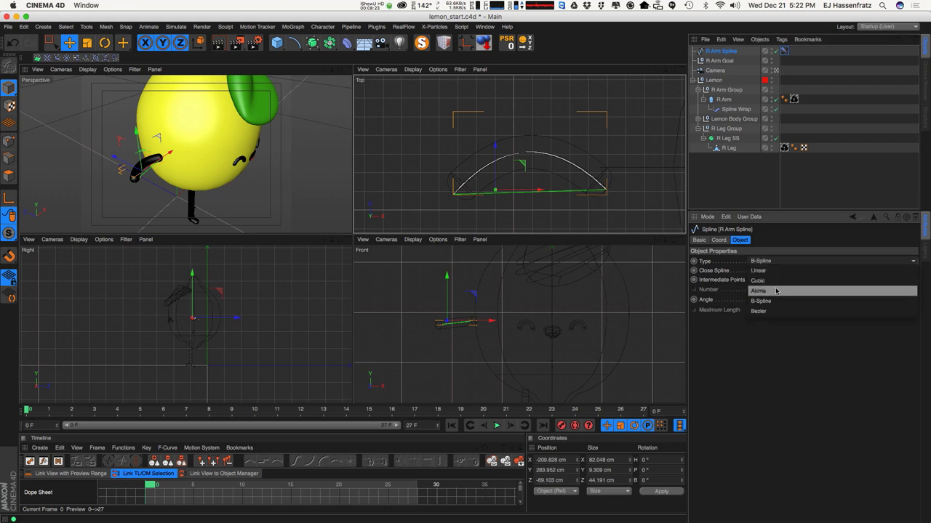
pyautogui.click(768, 293)
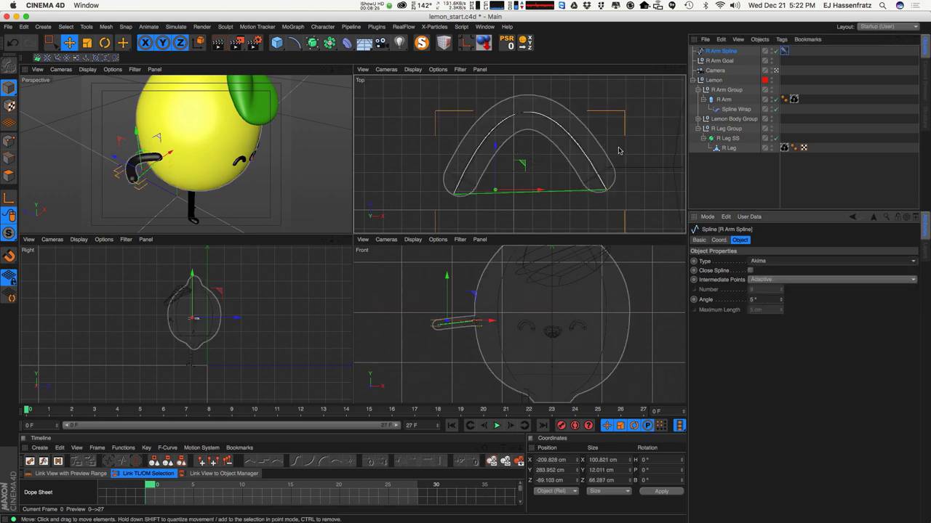
pyautogui.click(788, 261)
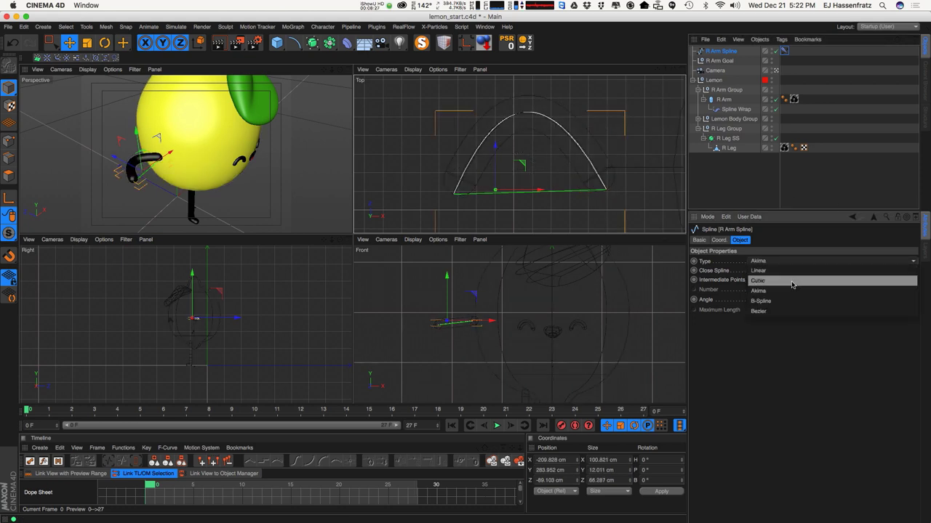
pyautogui.click(791, 284)
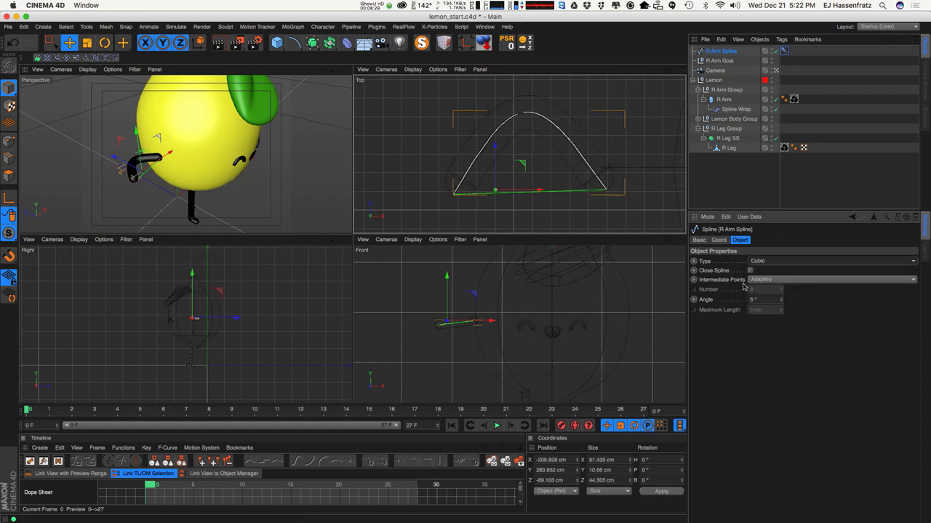
pyautogui.click(772, 262)
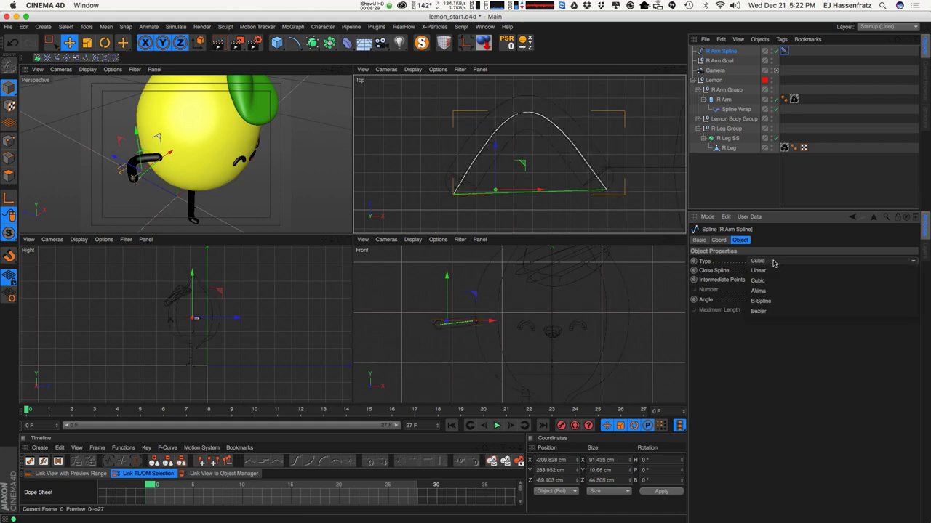
pyautogui.click(783, 301)
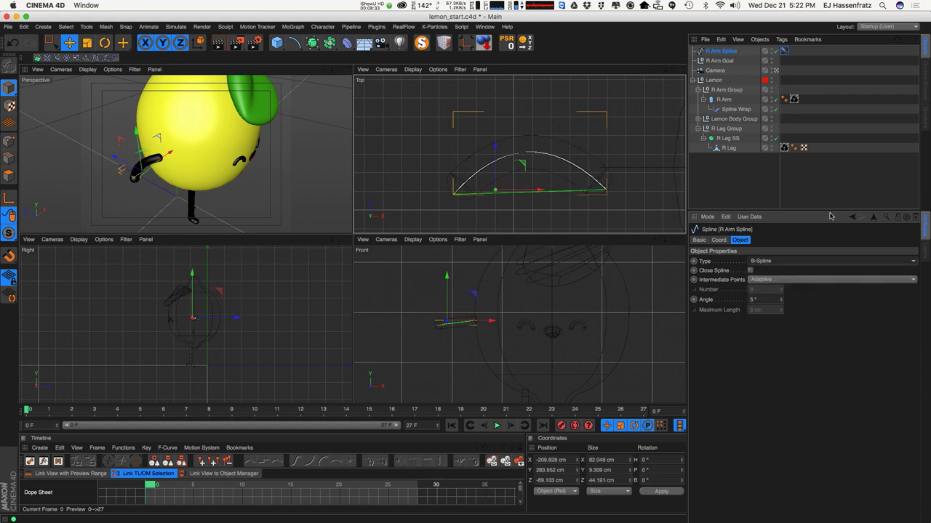
# Lower R Arm Goal beside the lemon's body, at X about -194 cm and Z about -116 cm, so the arm hangs down
pyautogui.click(731, 61)
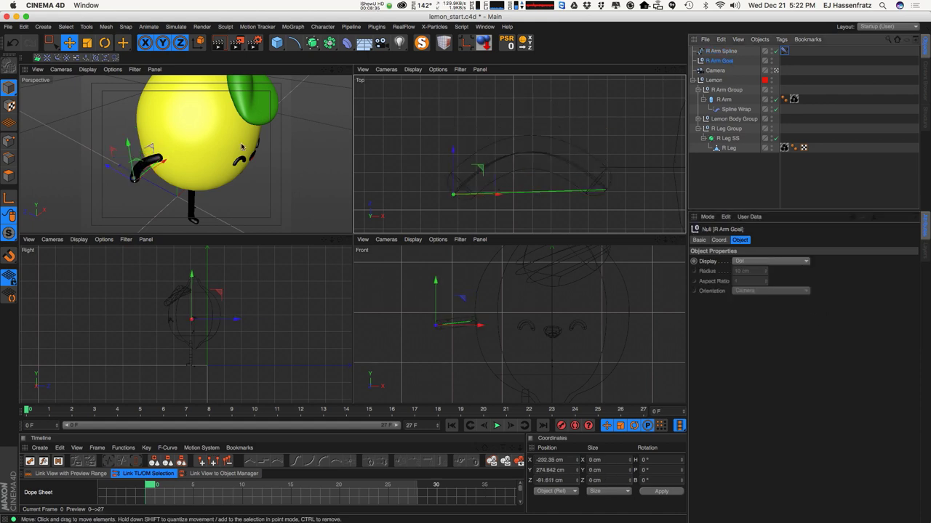
pyautogui.moveTo(453, 194); pyautogui.dragTo(515, 230)
pyautogui.keyDown('alt'); pyautogui.moveTo(242, 160); pyautogui.dragTo(165, 177); pyautogui.keyUp('alt')
pyautogui.keyDown('alt'); pyautogui.moveTo(166, 182); pyautogui.dragTo(118, 196); pyautogui.keyUp('alt')
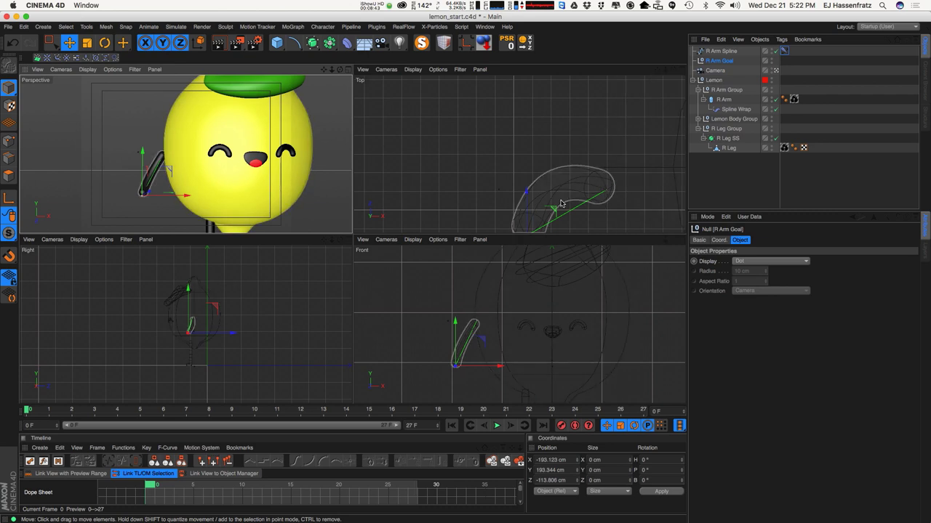
pyautogui.keyDown('alt'); pyautogui.moveTo(158, 170); pyautogui.dragTo(301, 174); pyautogui.keyUp('alt')
pyautogui.moveTo(132, 176)
pyautogui.mouseDown()
pyautogui.moveTo(150, 143)
pyautogui.moveTo(109, 149)
pyautogui.moveTo(172, 149)
pyautogui.moveTo(132, 166)
pyautogui.mouseUp()
pyautogui.keyDown('alt'); pyautogui.moveTo(153, 167); pyautogui.dragTo(201, 179); pyautogui.keyUp('alt')
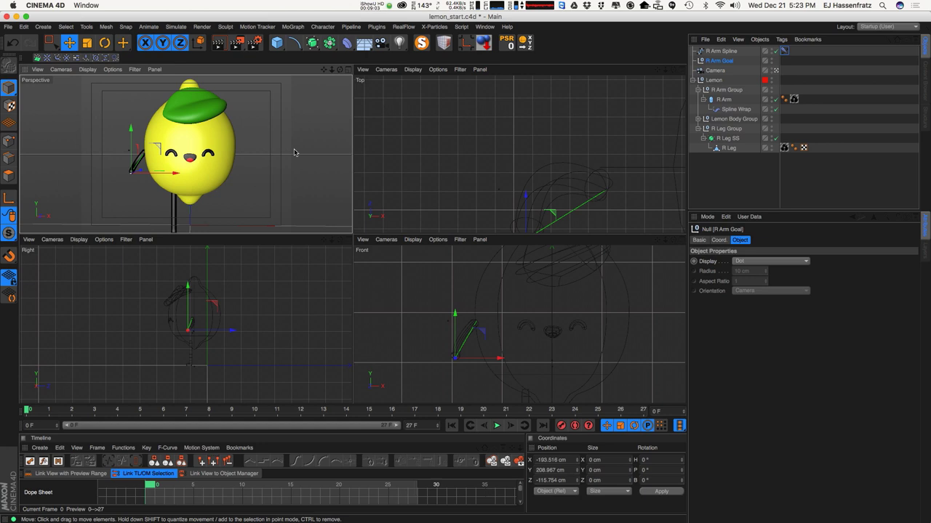
# Maximize the perspective view and display R Arm Goal as a circle with a 42 cm radius
pyautogui.click(347, 69)
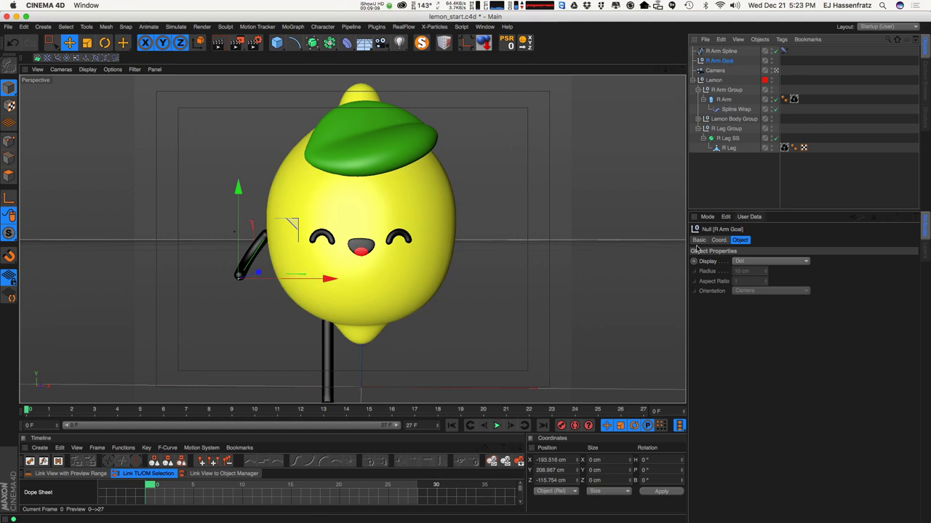
pyautogui.click(755, 266)
pyautogui.click(756, 298)
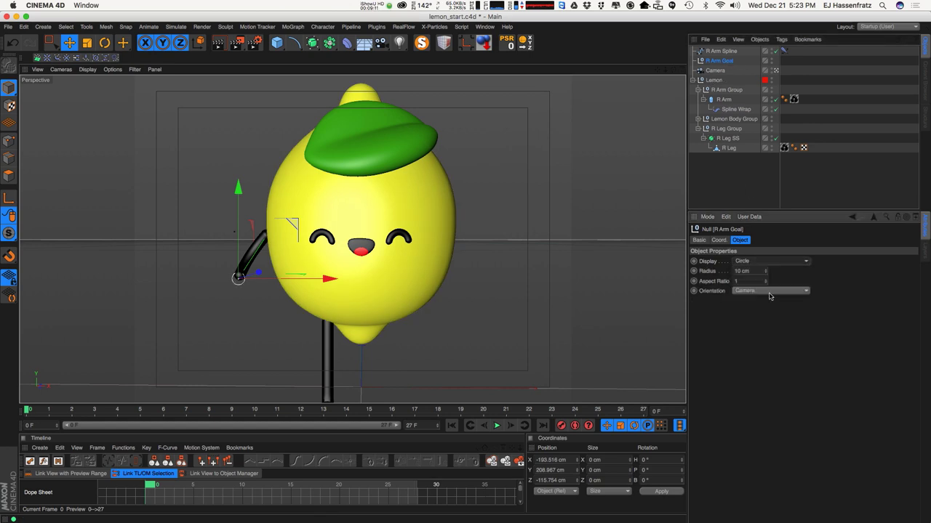
pyautogui.moveTo(766, 272); pyautogui.dragTo(770, 254)
pyautogui.click(791, 197)
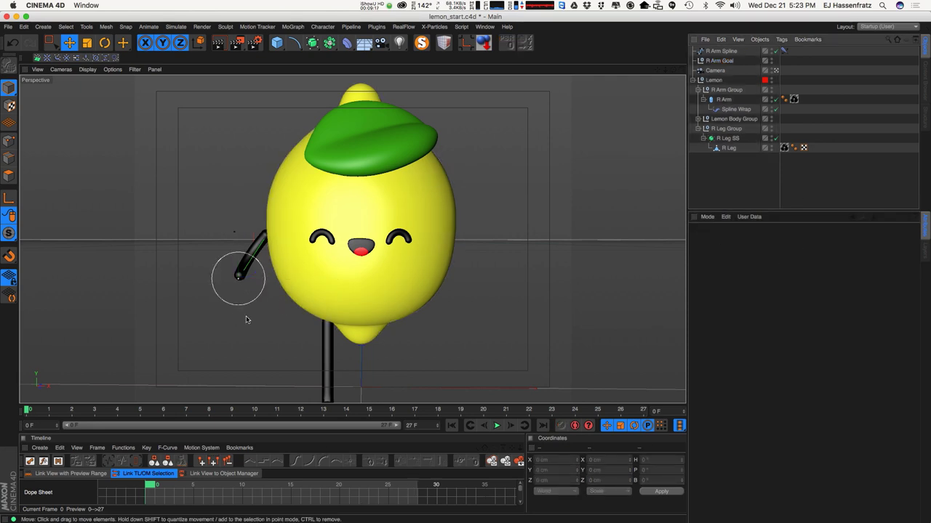
# Move R Arm Goal slightly lower, to X about -191 cm and Y about 197 cm, using its circle as the handle
pyautogui.click(724, 61)
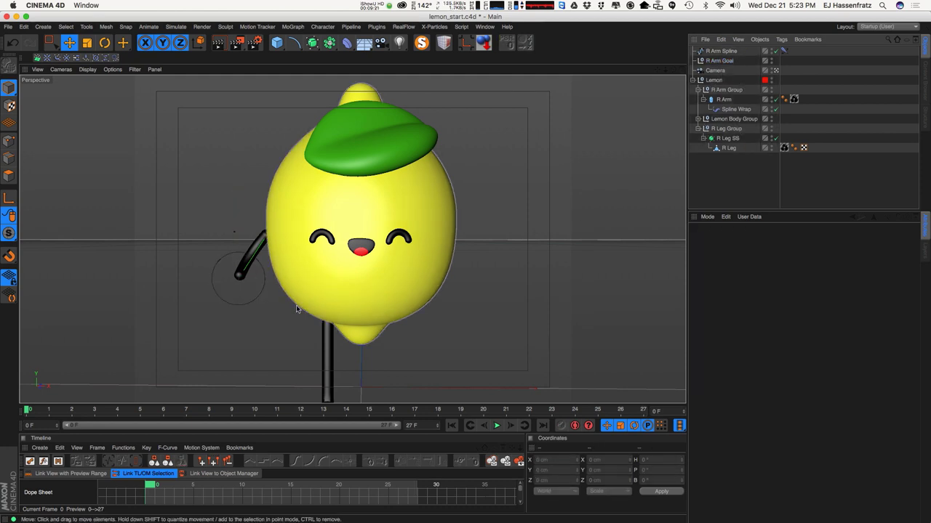
pyautogui.moveTo(286, 349)
pyautogui.mouseDown()
pyautogui.moveTo(266, 333)
pyautogui.moveTo(277, 338)
pyautogui.mouseUp()
pyautogui.moveTo(254, 305)
pyautogui.mouseDown()
pyautogui.moveTo(248, 316)
pyautogui.moveTo(256, 311)
pyautogui.moveTo(242, 309)
pyautogui.mouseUp()
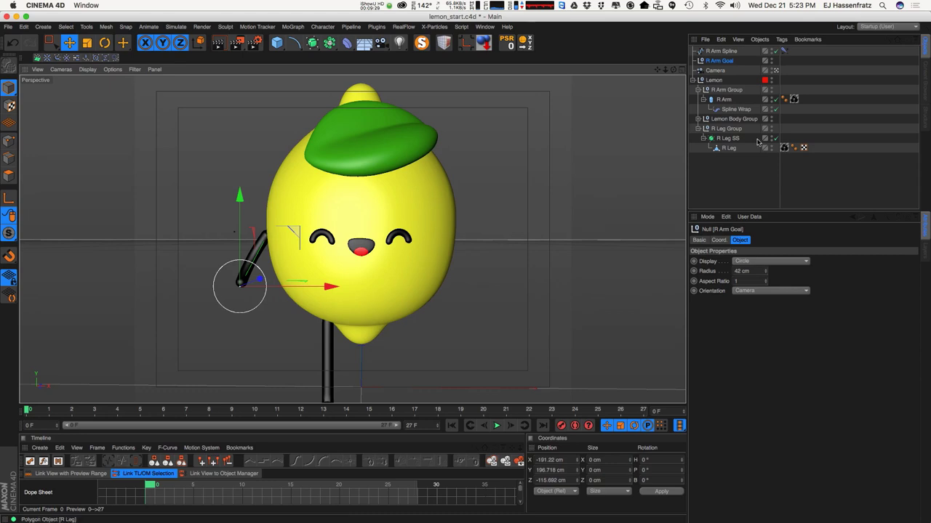
pyautogui.keyDown('alt'); pyautogui.moveTo(358, 217); pyautogui.dragTo(337, 206, button='middle'); pyautogui.keyUp('alt')
pyautogui.keyDown('alt'); pyautogui.moveTo(337, 206); pyautogui.dragTo(335, 229, button='right'); pyautogui.keyUp('alt')
pyautogui.keyDown('alt'); pyautogui.moveTo(334, 228); pyautogui.dragTo(336, 229); pyautogui.keyUp('alt')
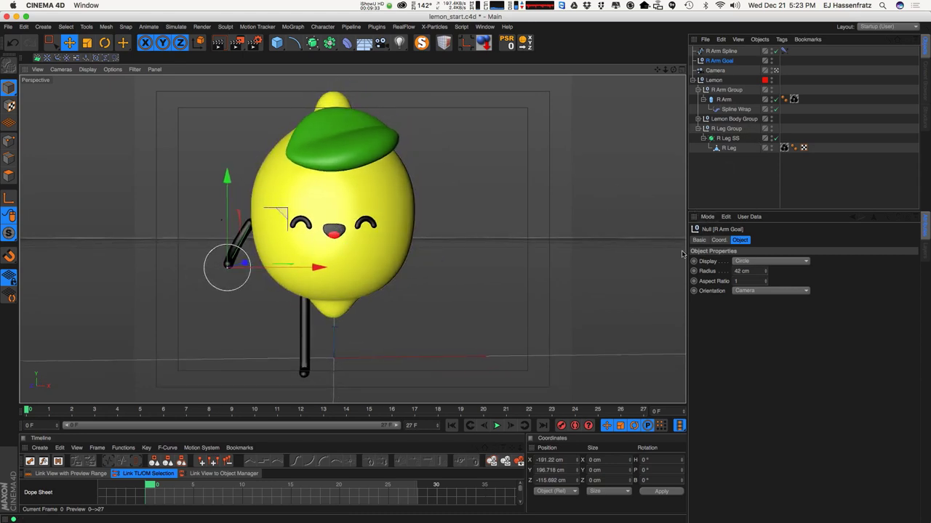
# Select the Spline Wrap under R Arm, try hiding deformers with the viewport display filter and show them again
pyautogui.click(726, 91)
pyautogui.click(714, 100)
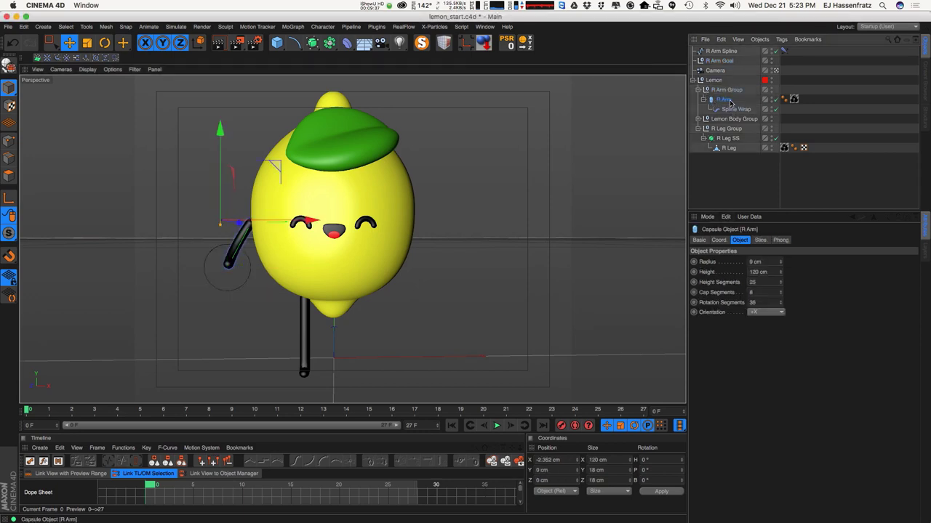
pyautogui.click(735, 110)
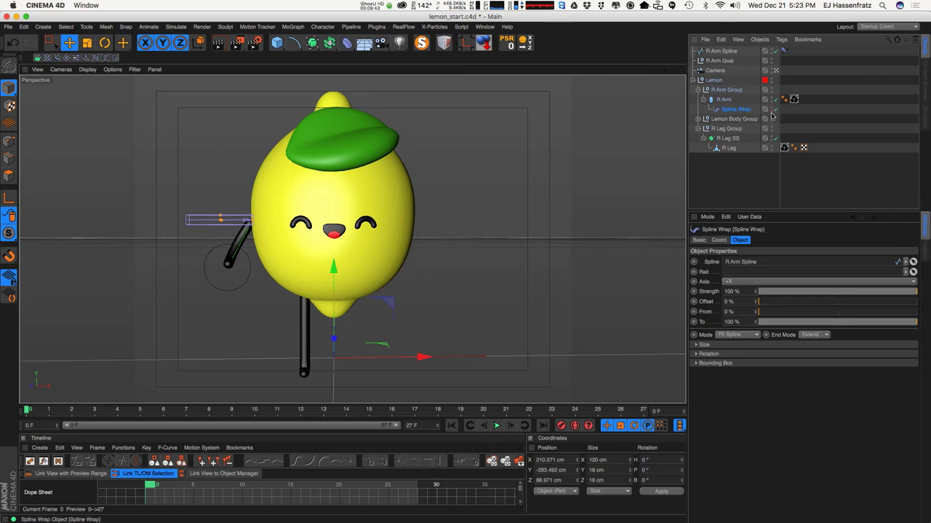
pyautogui.click(135, 70)
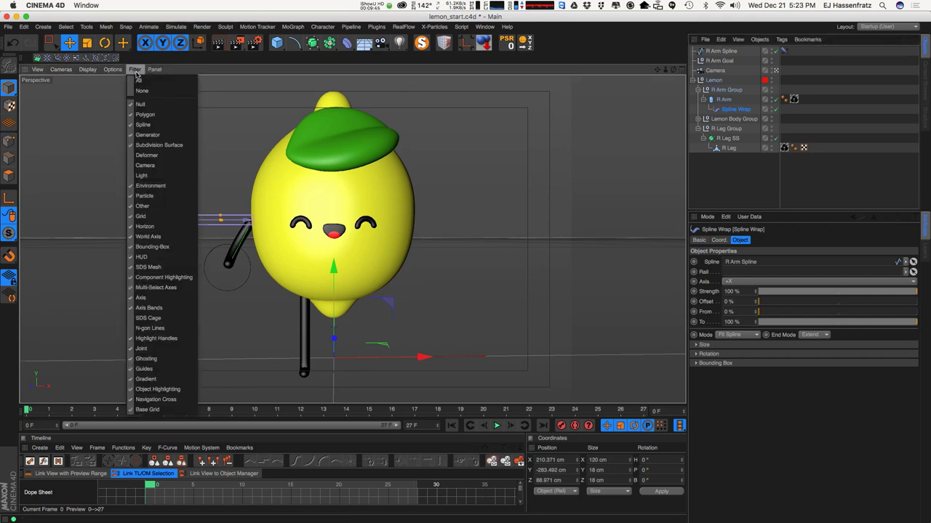
pyautogui.click(162, 153)
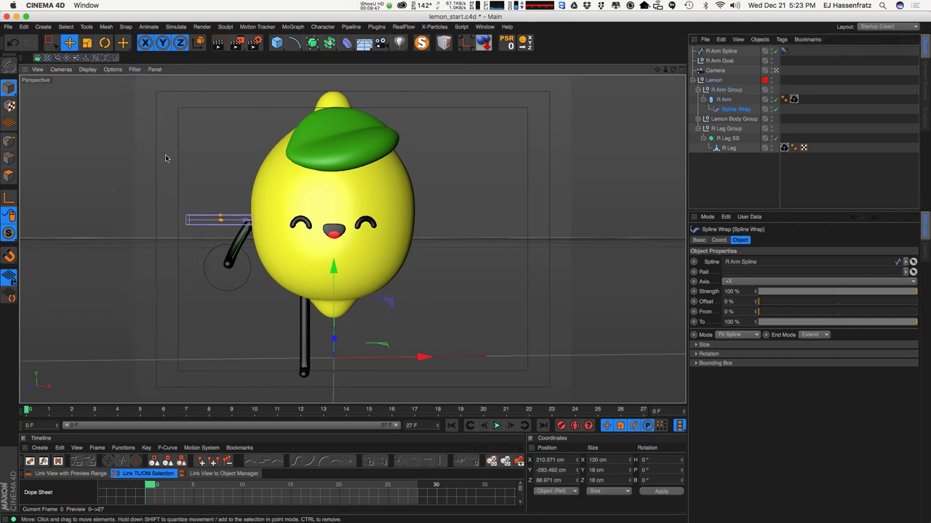
pyautogui.click(119, 69)
pyautogui.moveTo(135, 71)
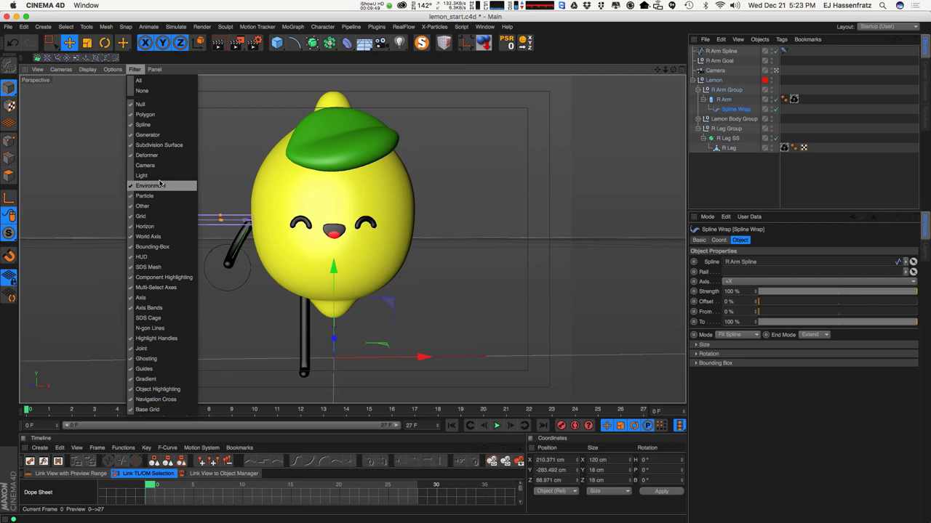
pyautogui.click(162, 161)
pyautogui.click(135, 69)
pyautogui.click(161, 156)
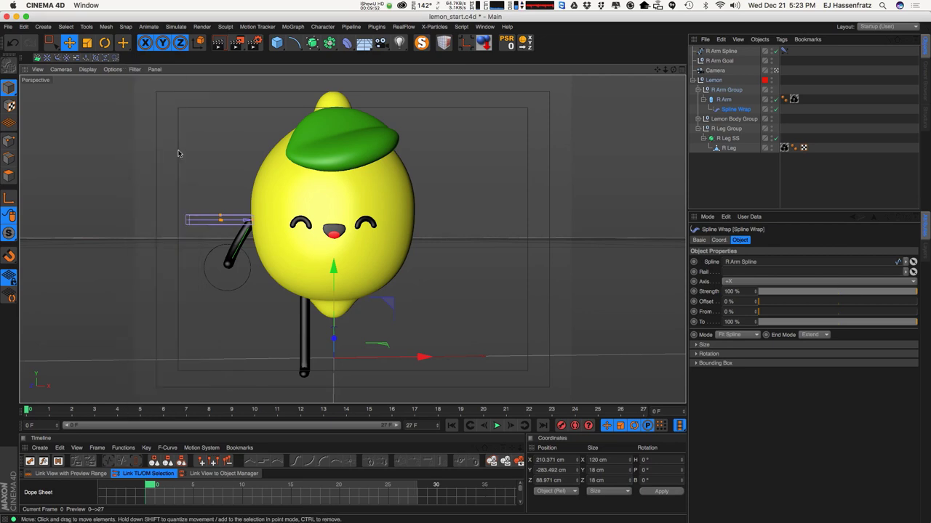
# Turn off the editor and render visibility of R Arm's Spline Wrap while keeping the deformer enabled, and clear the selection
pyautogui.click(775, 109)
pyautogui.click(775, 109)
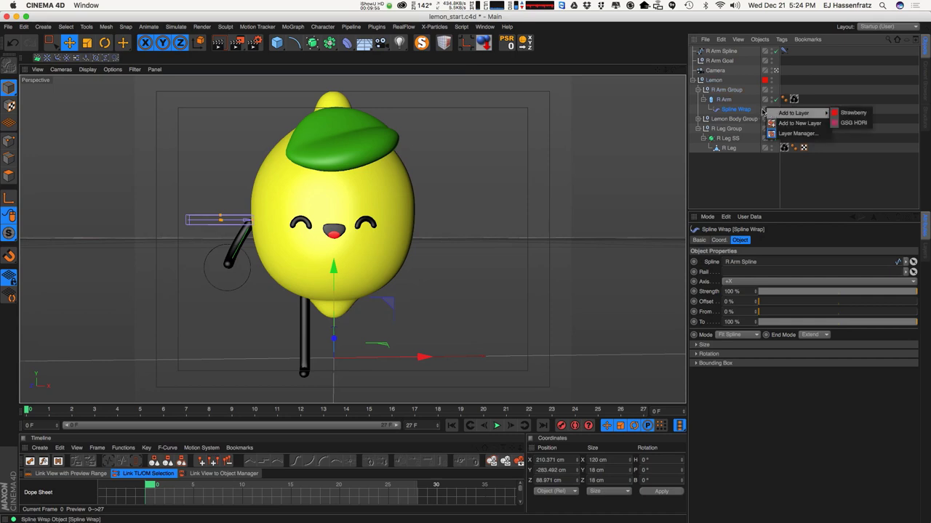
pyautogui.click(764, 113)
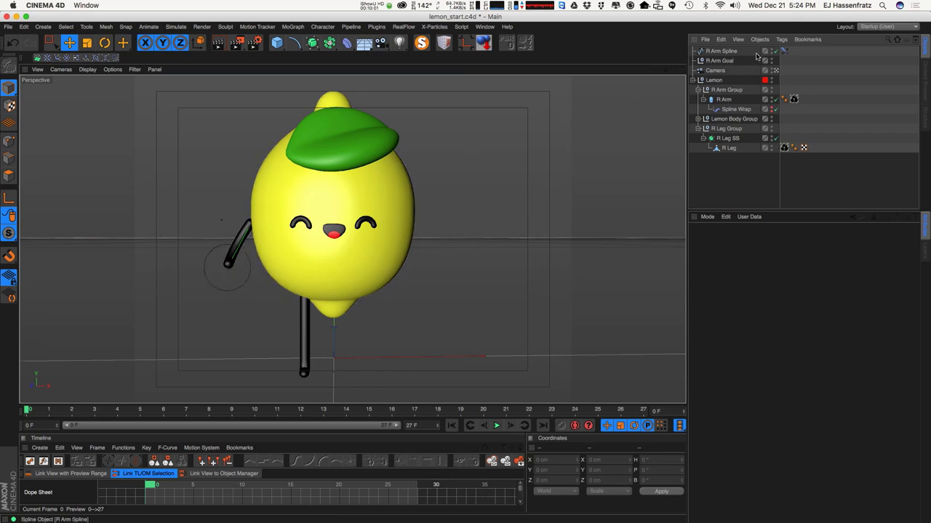
# Move R Arm Spline and R Arm Goal together into R Arm Group as its children
pyautogui.click(727, 52)
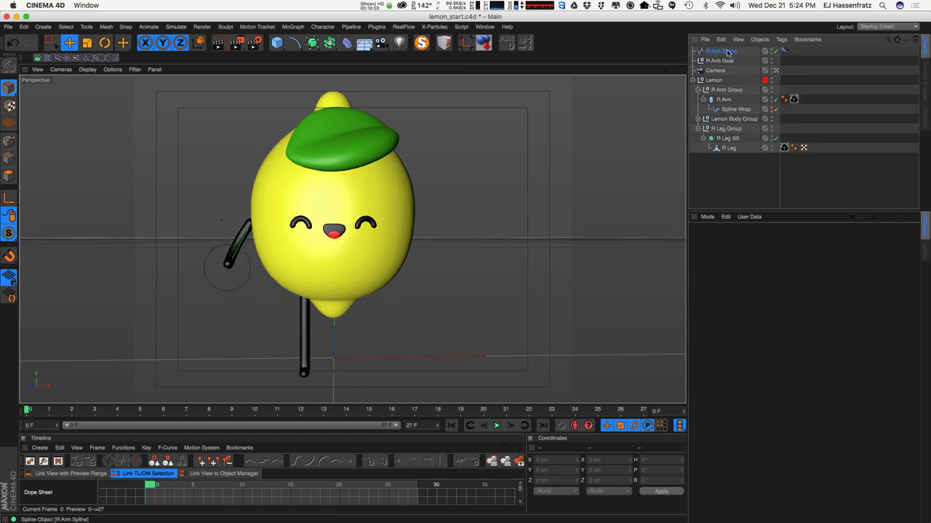
pyautogui.keyDown('shift'); pyautogui.click(719, 61); pyautogui.keyUp('shift')
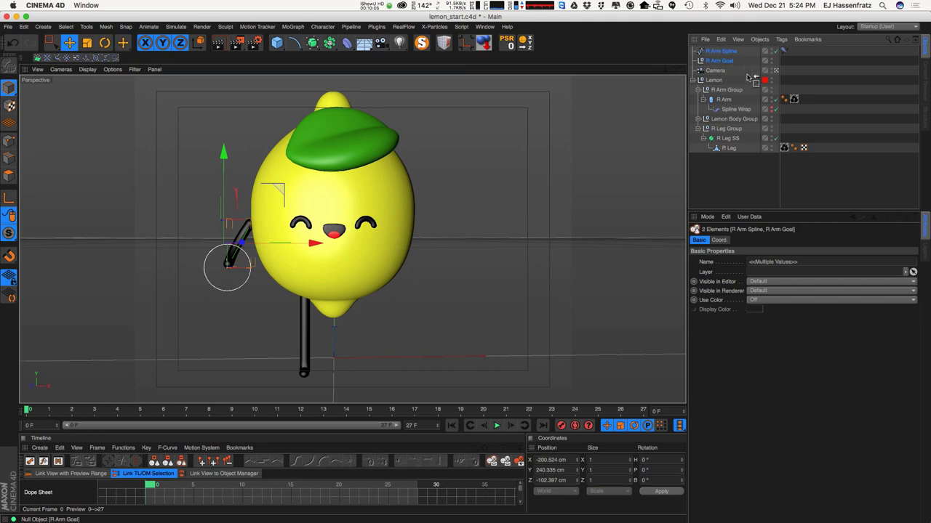
pyautogui.moveTo(724, 93); pyautogui.dragTo(727, 90)
pyautogui.click(735, 70)
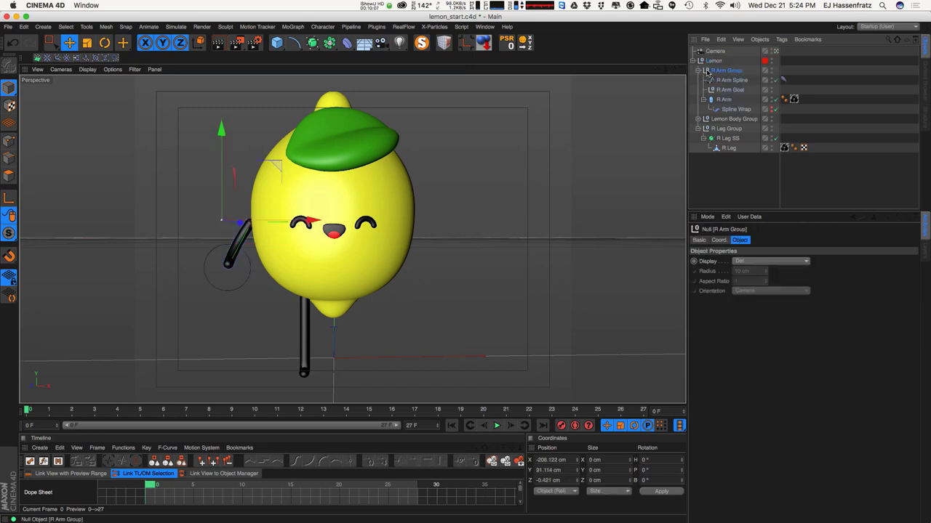
pyautogui.click(701, 70)
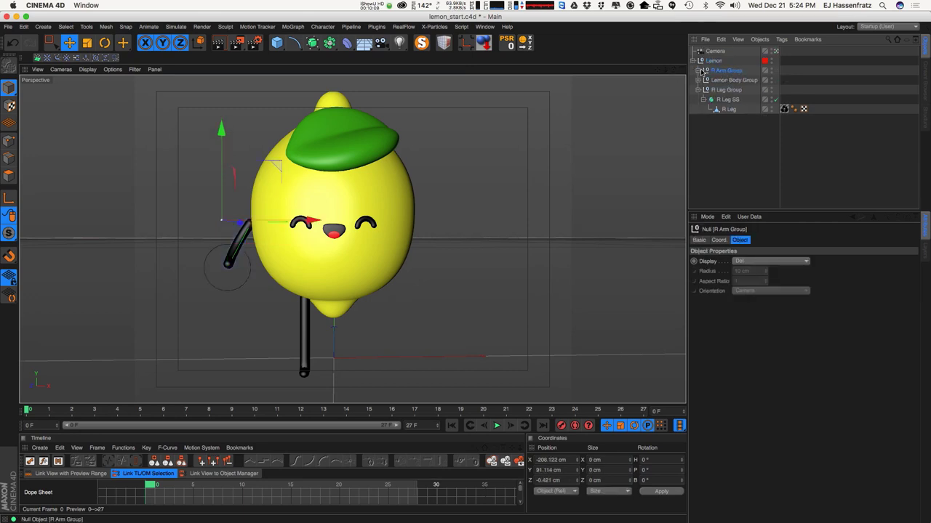
pyautogui.click(702, 70)
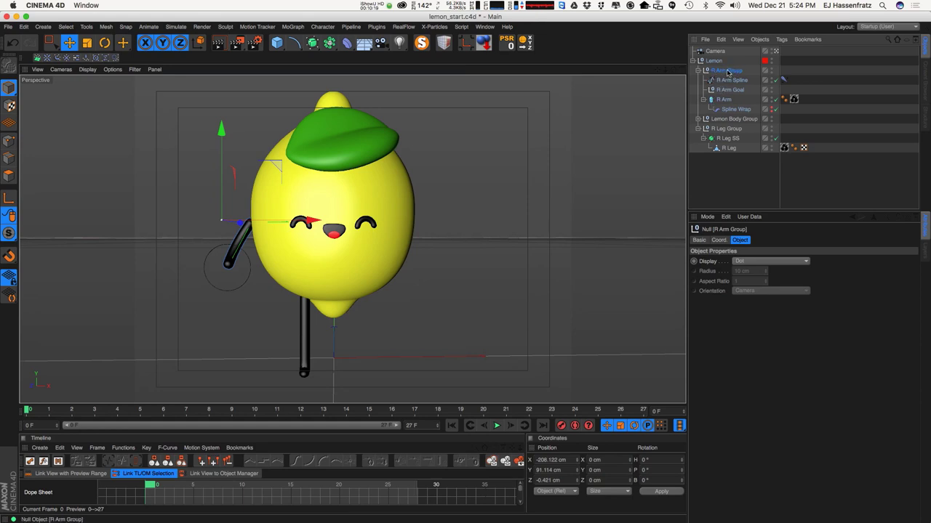
# Set up the Mirror Tool for R Arm Group so that its naming replaces R with L
pyautogui.click(322, 27)
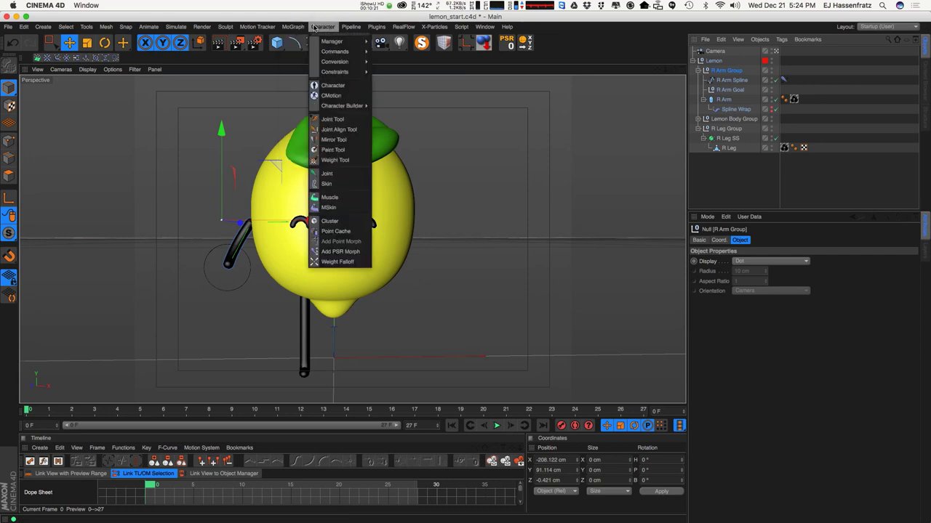
pyautogui.click(334, 140)
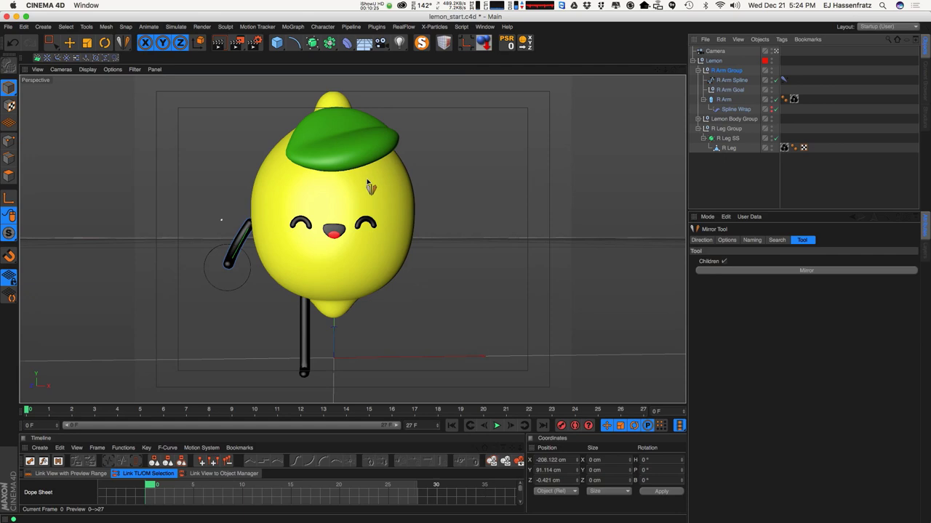
pyautogui.click(727, 240)
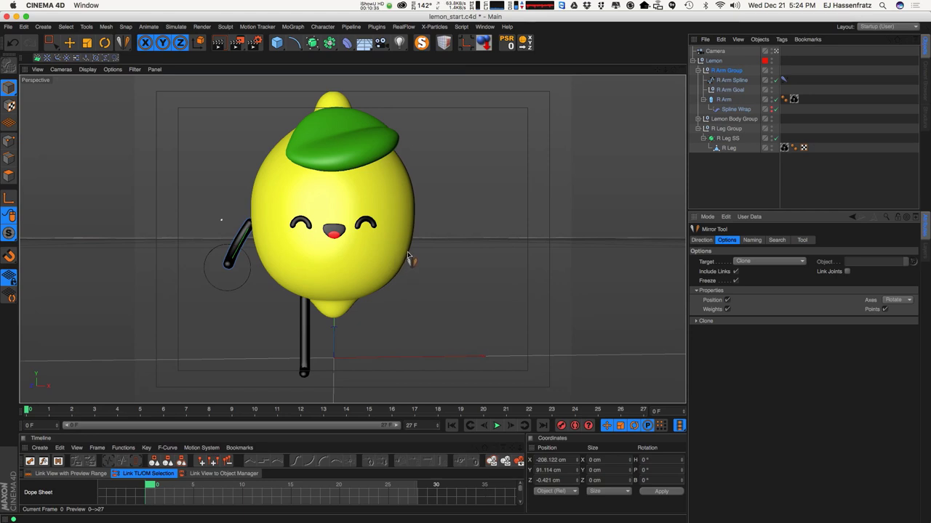
pyautogui.click(752, 241)
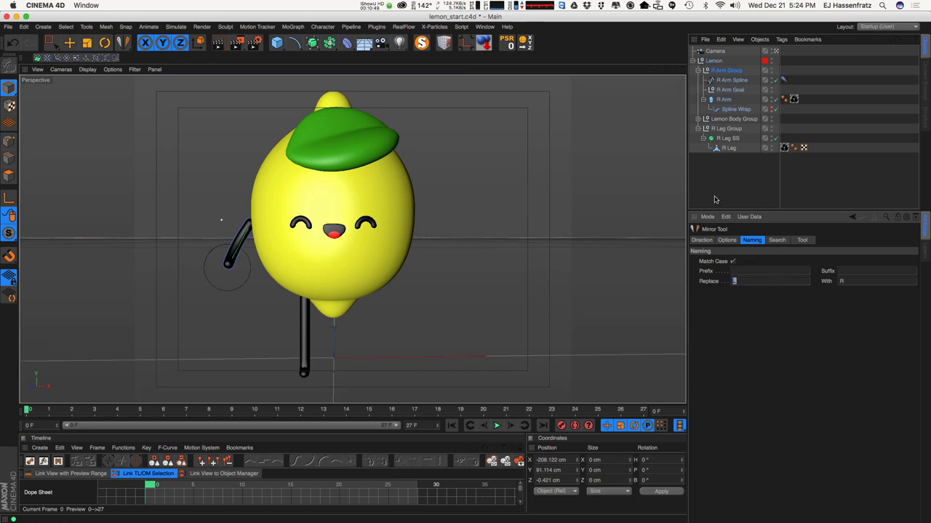
pyautogui.press('super+s')
pyautogui.write('L')
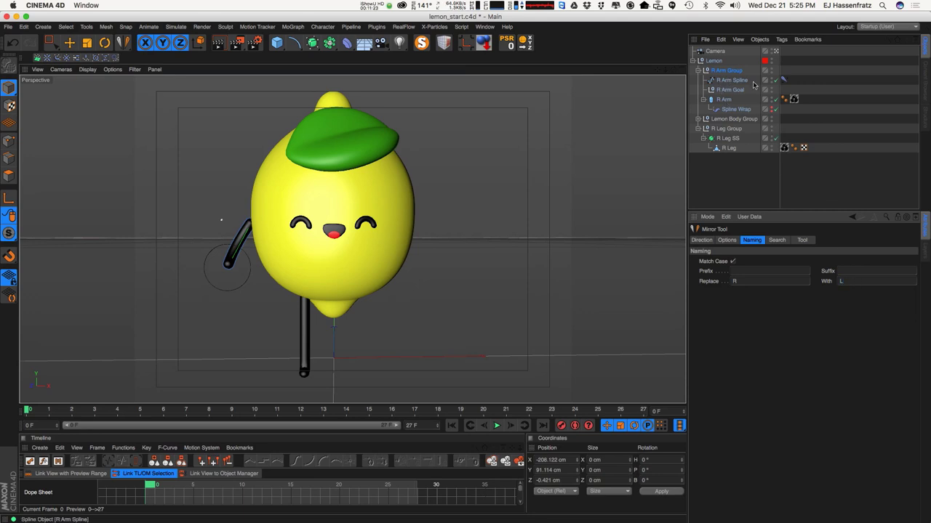
# Mirror R Arm Group with its children to the other side of the lemon, enlarge the object list and return to the Move tool
pyautogui.click(803, 240)
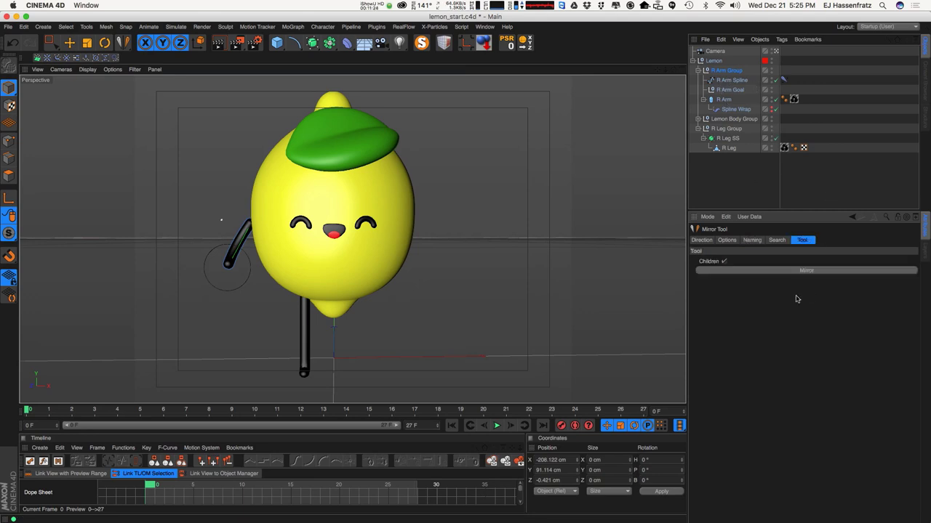
pyautogui.click(763, 271)
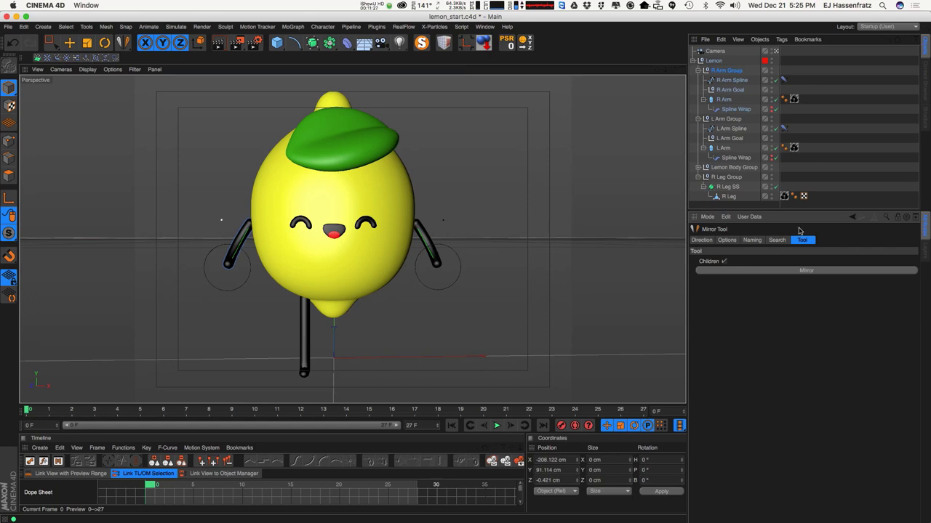
pyautogui.moveTo(799, 211); pyautogui.dragTo(799, 286)
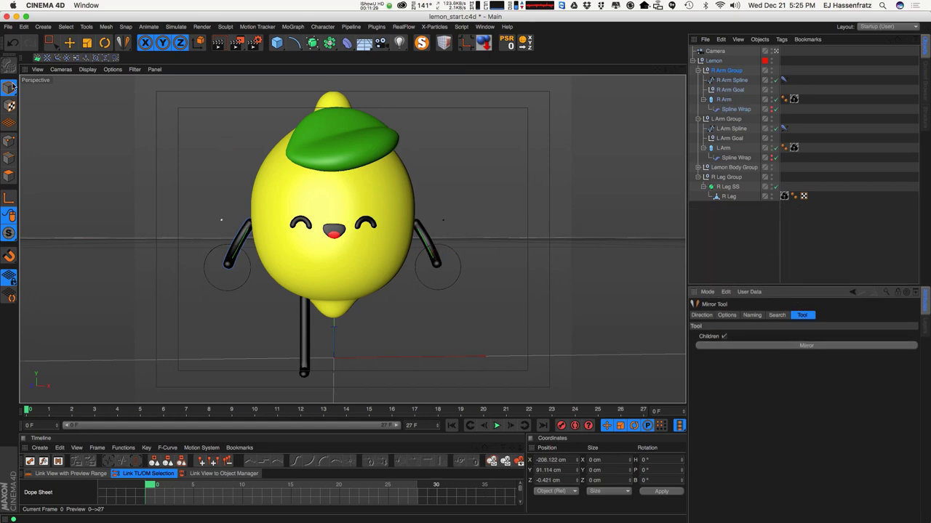
pyautogui.click(69, 44)
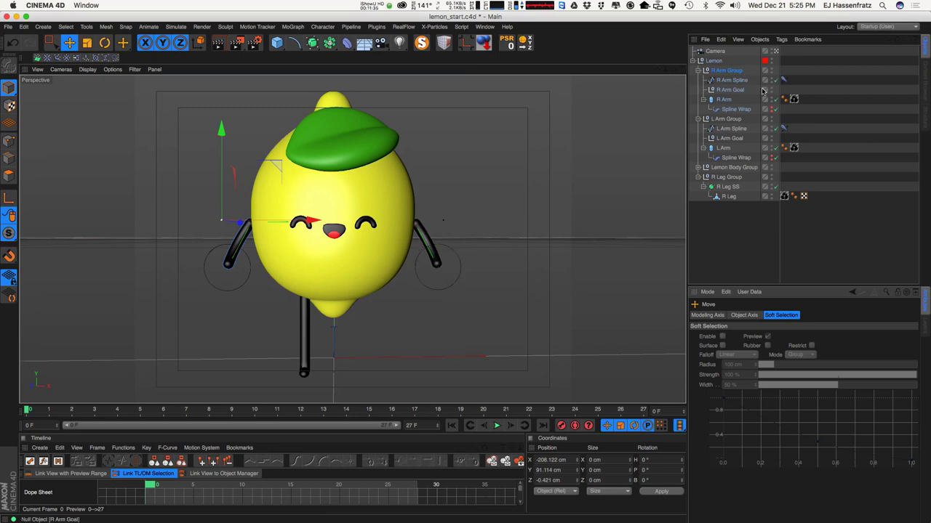
# Try moving L Arm Goal around to test the mirrored arm from several angles, and undo the moves
pyautogui.click(719, 120)
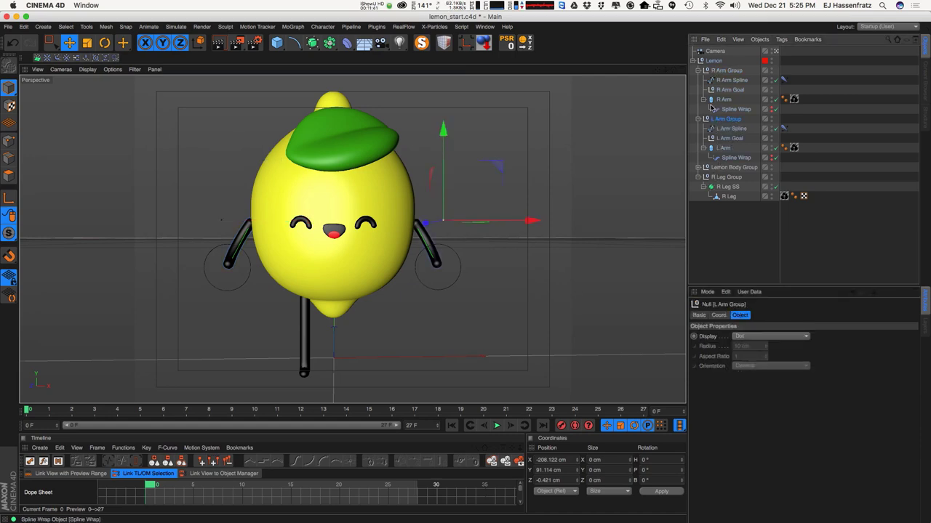
pyautogui.click(728, 139)
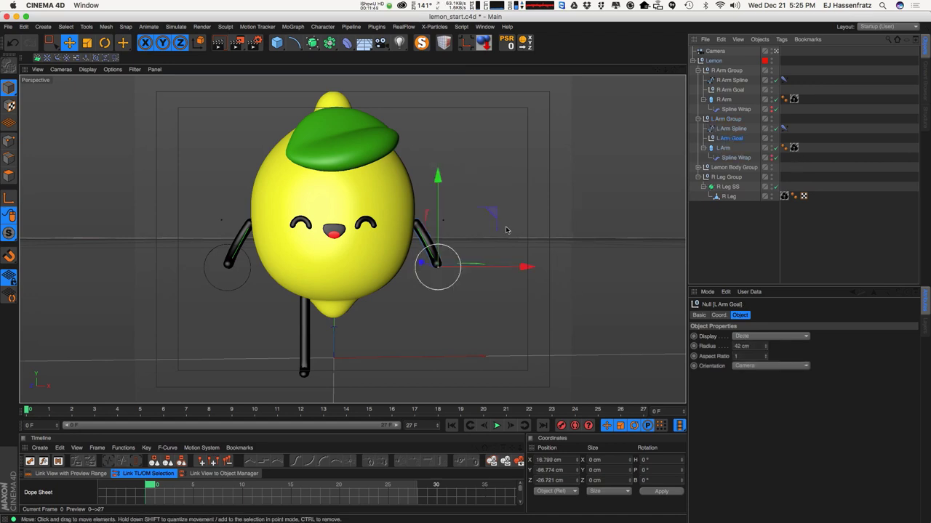
pyautogui.moveTo(489, 224)
pyautogui.mouseDown()
pyautogui.moveTo(476, 204)
pyautogui.moveTo(476, 215)
pyautogui.moveTo(482, 210)
pyautogui.mouseUp()
pyautogui.keyDown('alt'); pyautogui.moveTo(374, 241); pyautogui.dragTo(273, 236); pyautogui.keyUp('alt')
pyautogui.keyDown('alt'); pyautogui.moveTo(273, 236); pyautogui.dragTo(263, 237, button='middle'); pyautogui.keyUp('alt')
pyautogui.moveTo(414, 206); pyautogui.dragTo(432, 258)
pyautogui.keyDown('alt'); pyautogui.moveTo(324, 250); pyautogui.dragTo(366, 231, button='middle'); pyautogui.keyUp('alt')
pyautogui.keyDown('alt'); pyautogui.moveTo(366, 231); pyautogui.dragTo(342, 283); pyautogui.keyUp('alt')
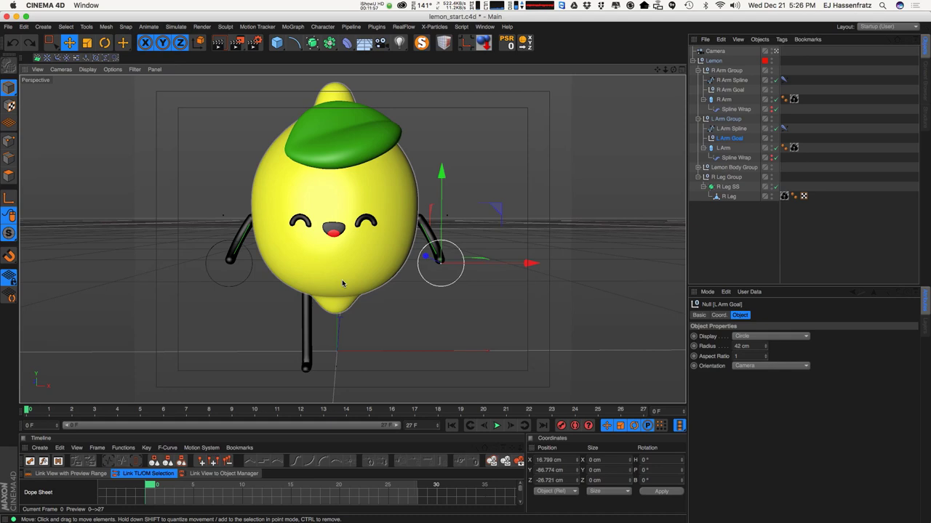
pyautogui.keyDown('alt'); pyautogui.moveTo(400, 209); pyautogui.dragTo(410, 211, button='middle'); pyautogui.keyUp('alt')
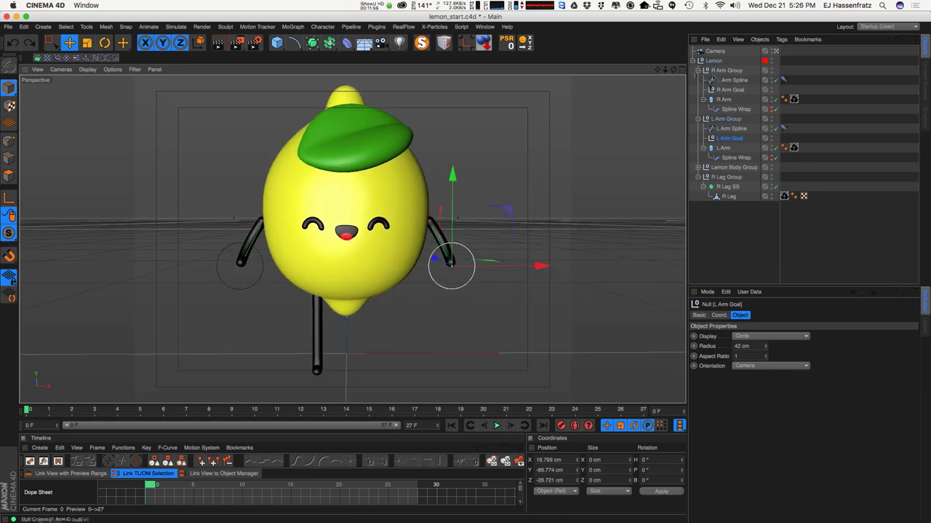
# Collapse R Arm Group and L Arm Group in the object hierarchy and clear the selection
pyautogui.click(697, 71)
pyautogui.click(697, 70)
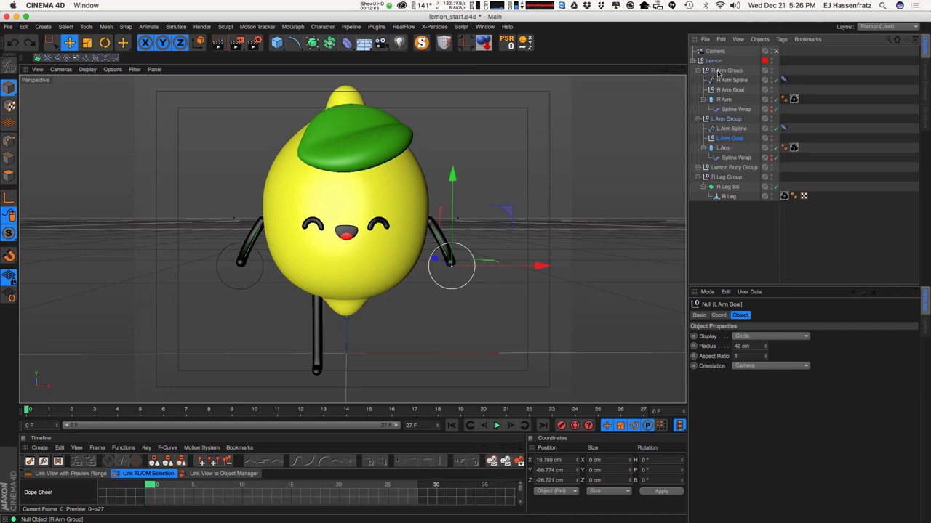
pyautogui.click(697, 71)
pyautogui.click(697, 80)
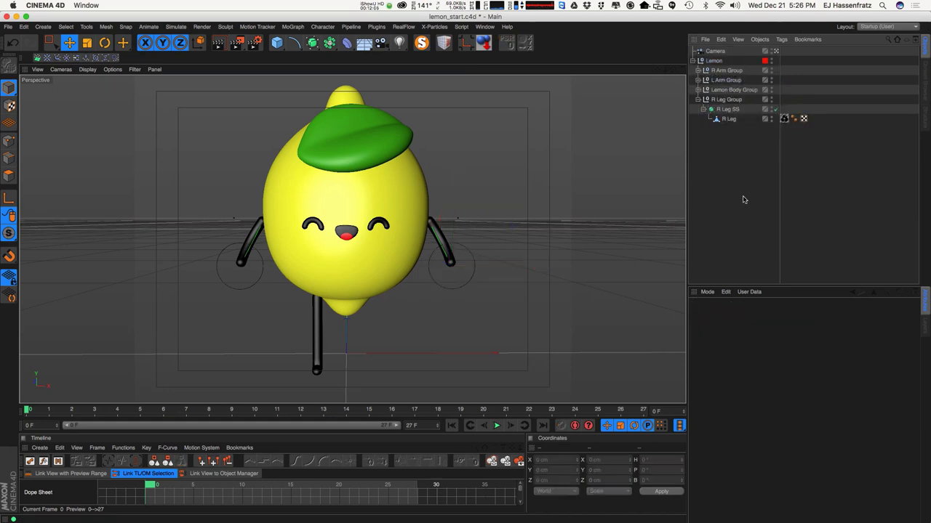
# Try moving the whole Lemon null slightly to test that the arms follow, and undo the move
pyautogui.click(714, 61)
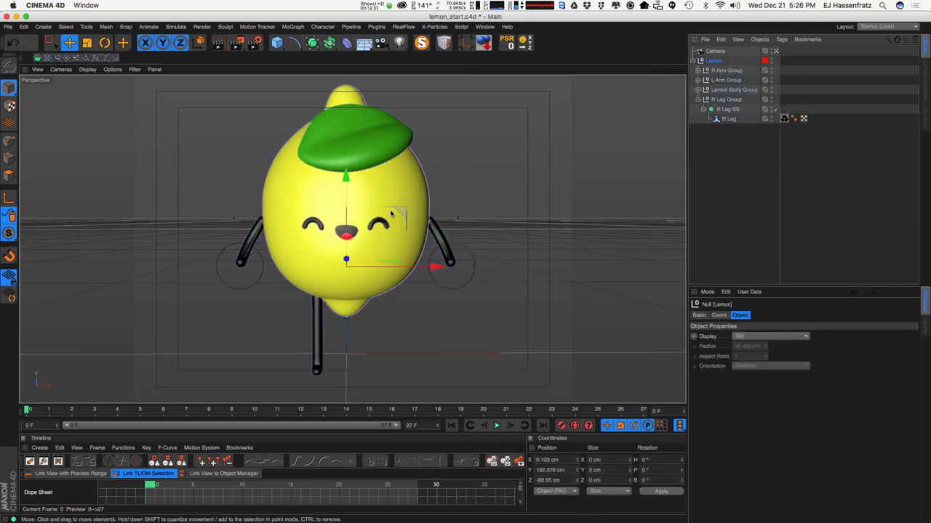
pyautogui.moveTo(399, 214)
pyautogui.mouseDown()
pyautogui.moveTo(399, 199)
pyautogui.moveTo(415, 213)
pyautogui.moveTo(405, 204)
pyautogui.mouseUp()
pyautogui.press('super+z')
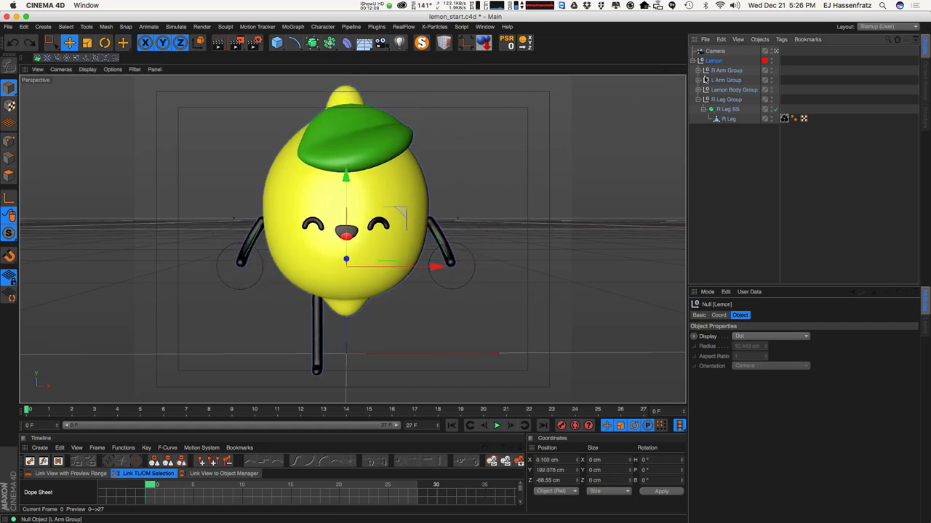
pyautogui.keyDown('alt'); pyautogui.moveTo(376, 278); pyautogui.dragTo(274, 242); pyautogui.keyUp('alt')
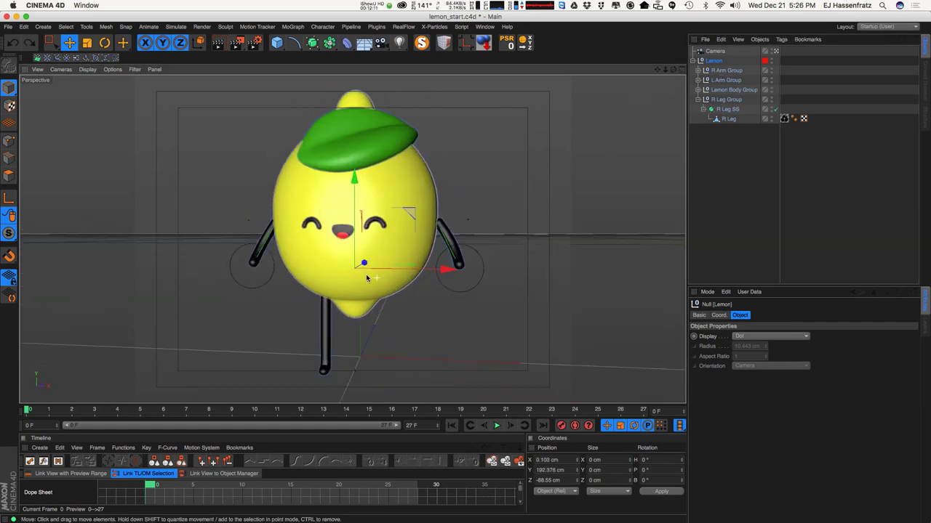
# Select R Leg, switch to the four-view layout, frame the leg in the Right view and activate the Pen spline tool
pyautogui.click(728, 118)
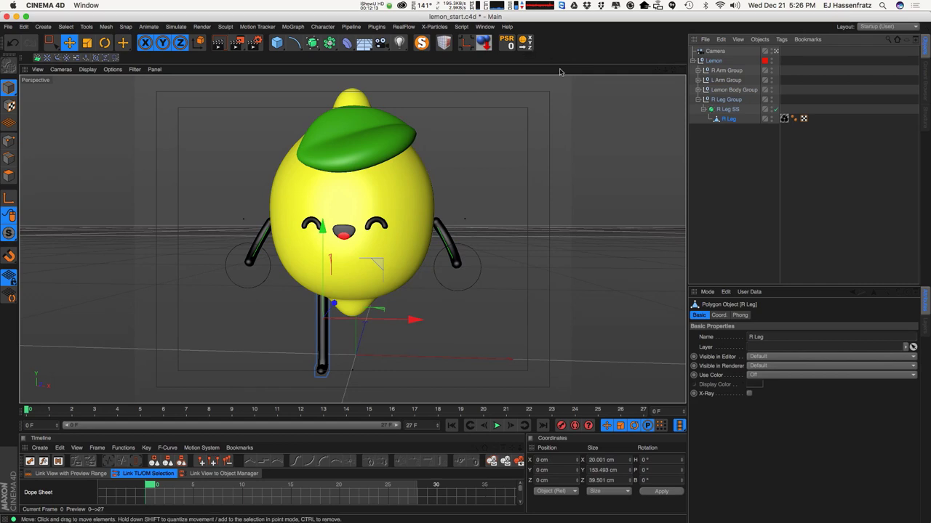
pyautogui.click(682, 71)
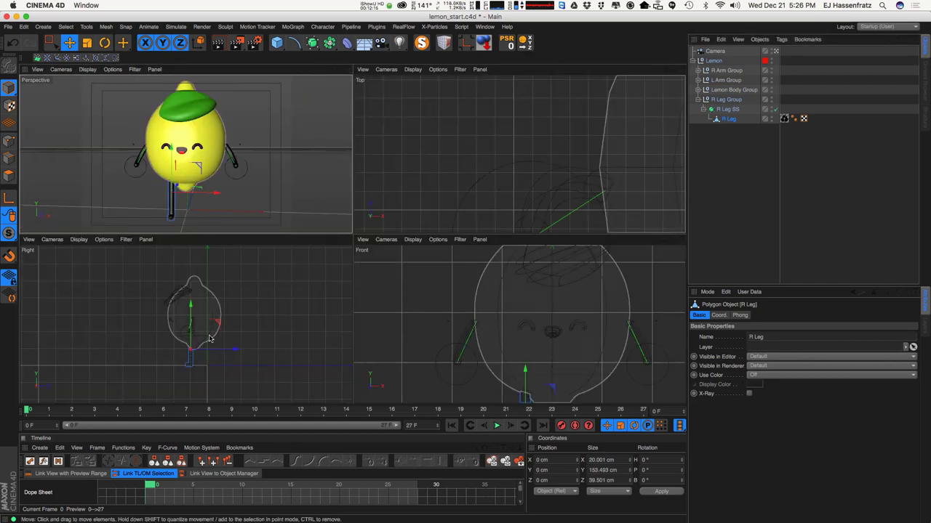
pyautogui.keyDown('alt'); pyautogui.moveTo(190, 363); pyautogui.dragTo(216, 364, button='right'); pyautogui.keyUp('alt')
pyautogui.keyDown('alt'); pyautogui.moveTo(207, 355); pyautogui.dragTo(218, 370, button='middle'); pyautogui.keyUp('alt')
pyautogui.keyDown('alt'); pyautogui.moveTo(218, 370); pyautogui.dragTo(245, 351, button='right'); pyautogui.keyUp('alt')
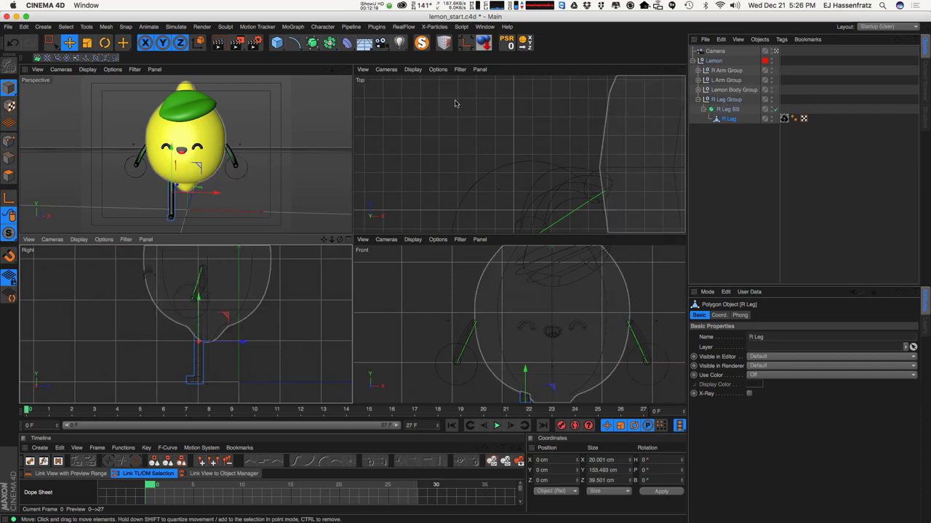
pyautogui.click(65, 26)
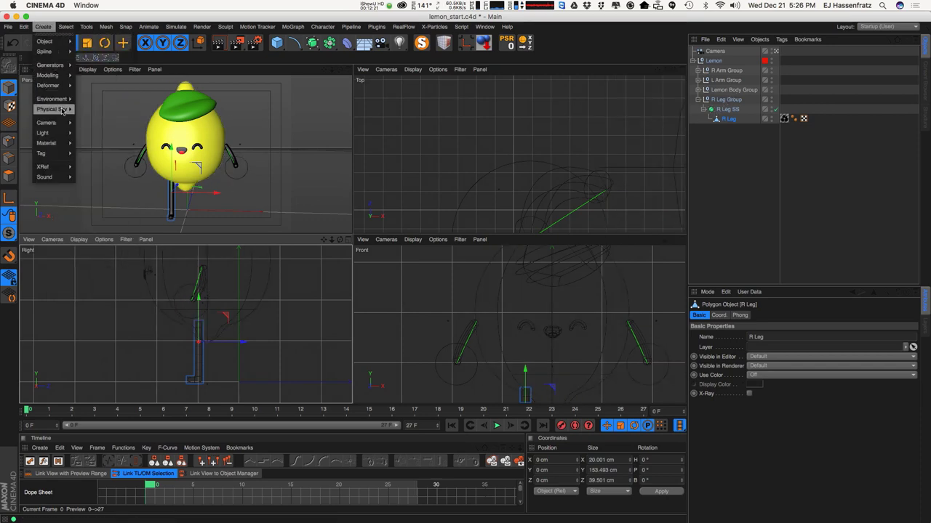
pyautogui.moveTo(69, 52)
pyautogui.click(91, 67)
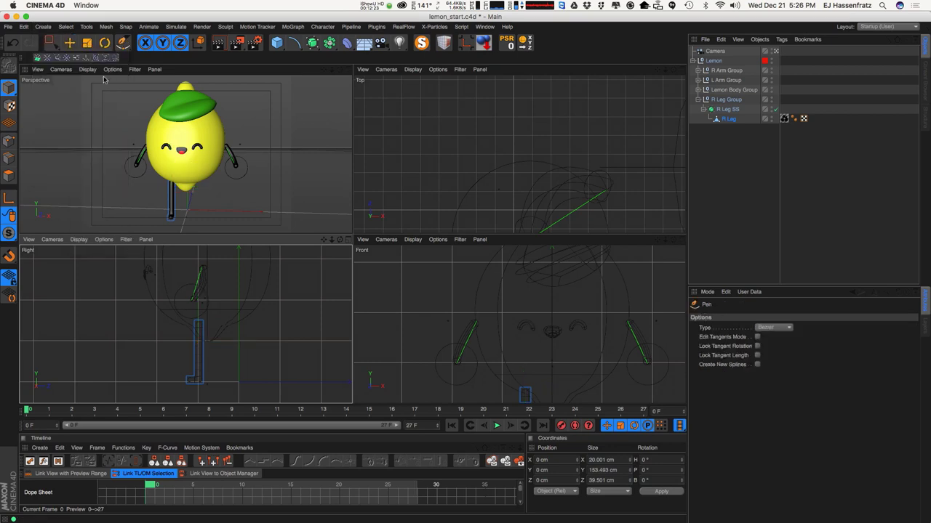
pyautogui.scroll(2, 207, 320)
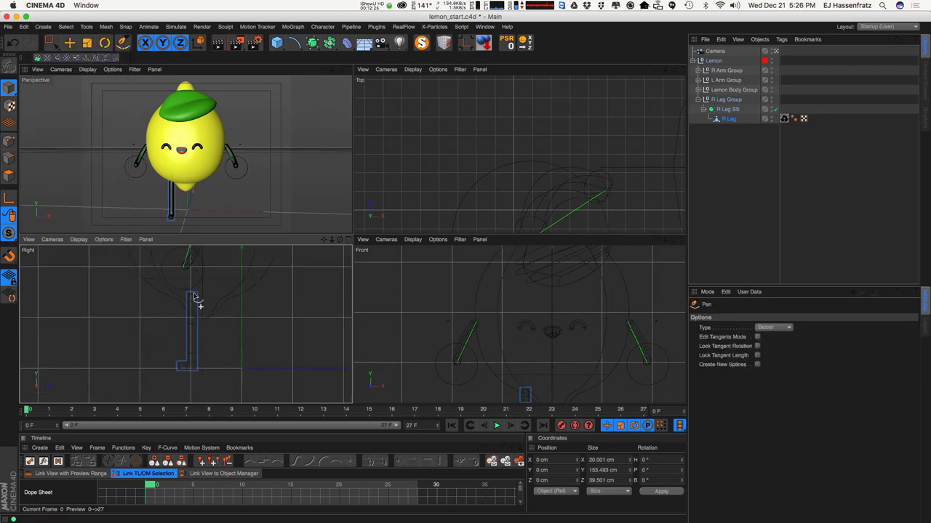
pyautogui.click(192, 296)
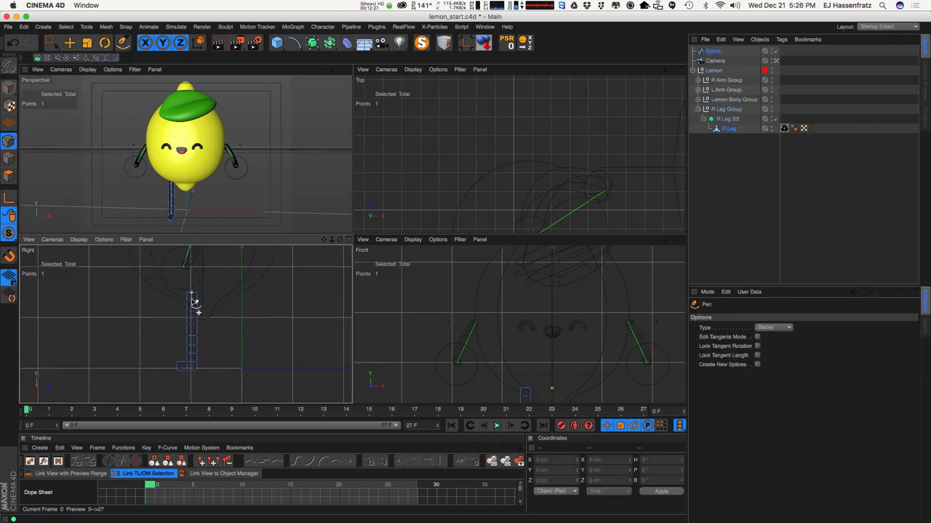
pyautogui.click(746, 137)
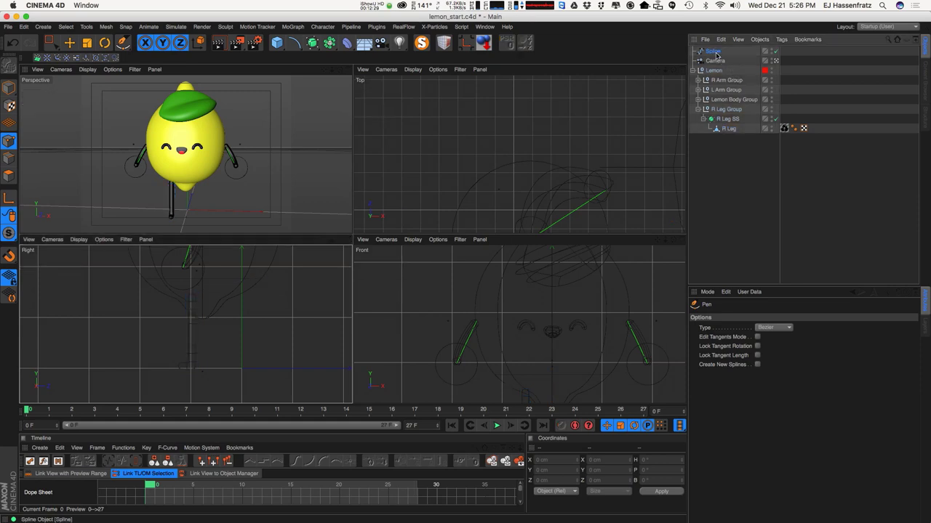
pyautogui.press('super+z')
pyautogui.press('super+z')
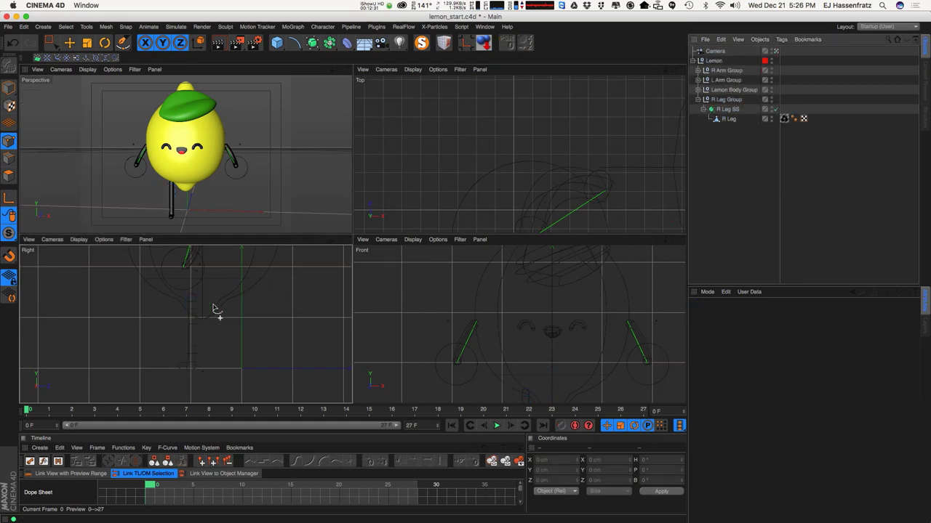
# Draw a three-point spline about 146 cm long down the right leg in the Right view, then finish drawing
pyautogui.click(192, 295)
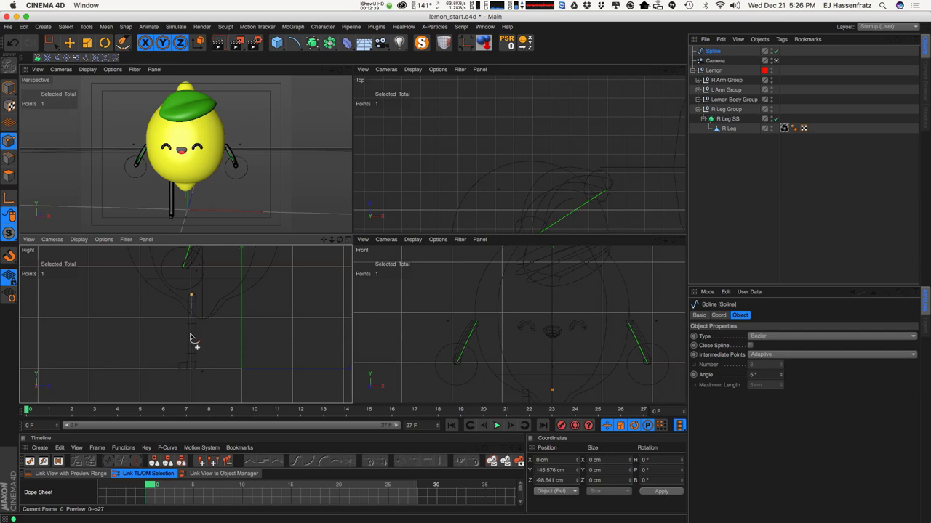
pyautogui.moveTo(191, 333); pyautogui.dragTo(192, 366)
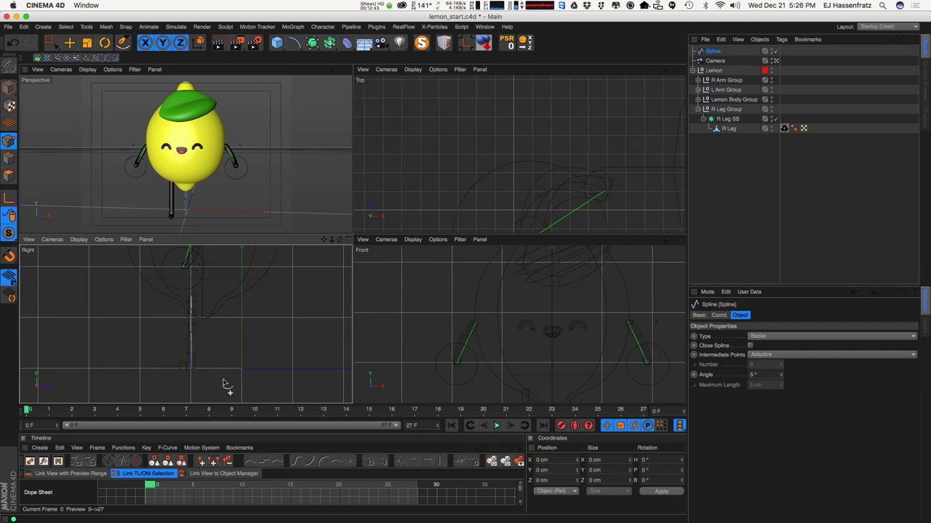
pyautogui.click(70, 44)
# Center the new spline's axis on its points and move the spline about -52 cm along X onto the right leg
pyautogui.scroll(-5, 446, 271)
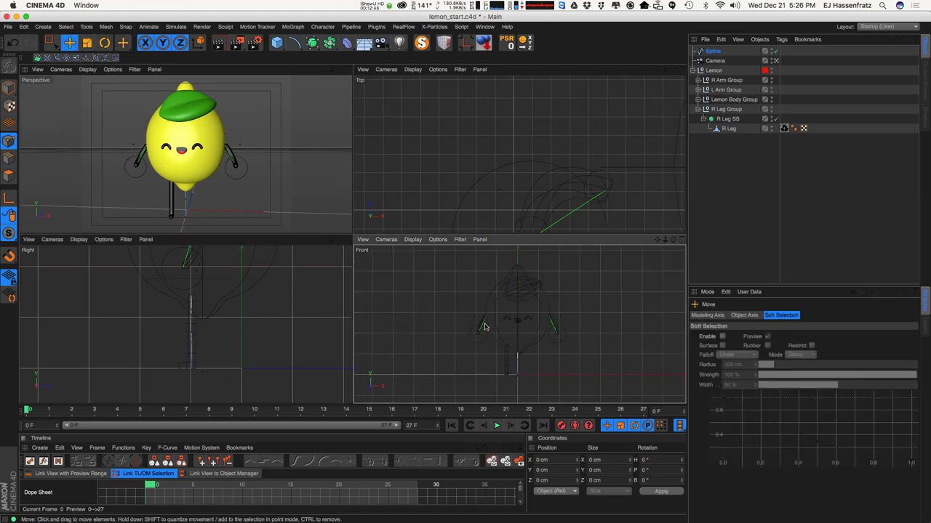
pyautogui.keyDown('alt'); pyautogui.moveTo(499, 353); pyautogui.dragTo(520, 350, button='right'); pyautogui.keyUp('alt')
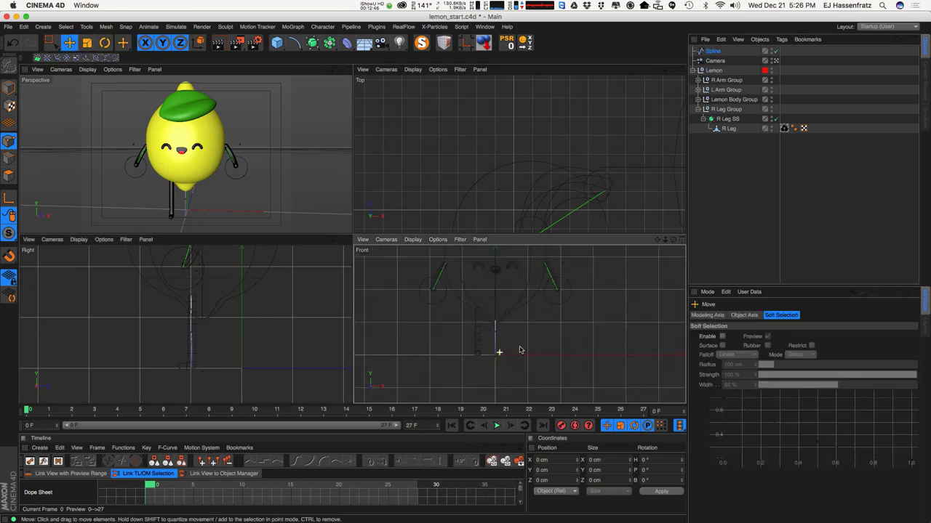
pyautogui.click(9, 88)
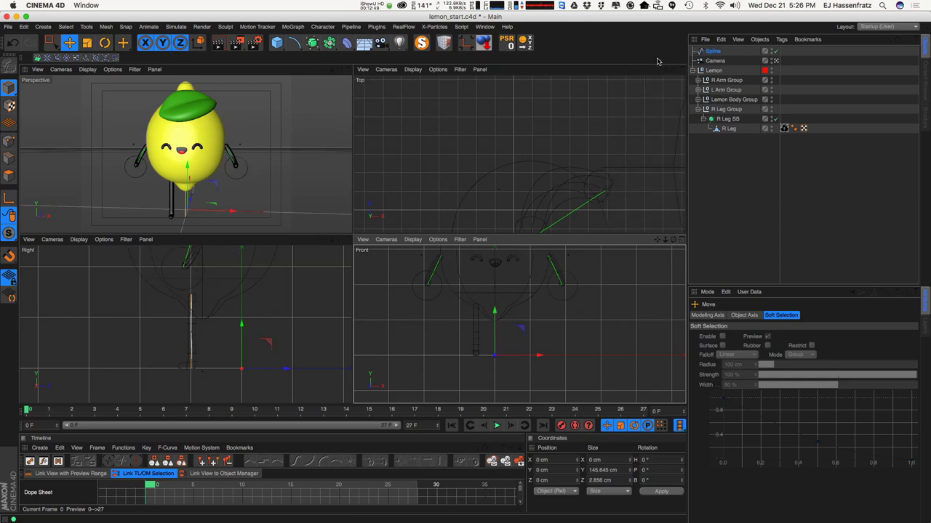
pyautogui.click(463, 47)
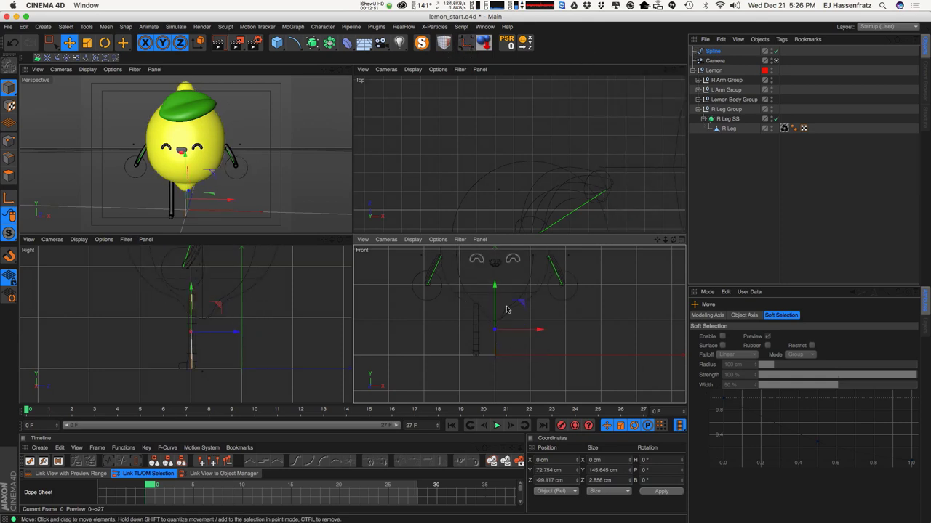
pyautogui.moveTo(528, 333); pyautogui.dragTo(511, 333)
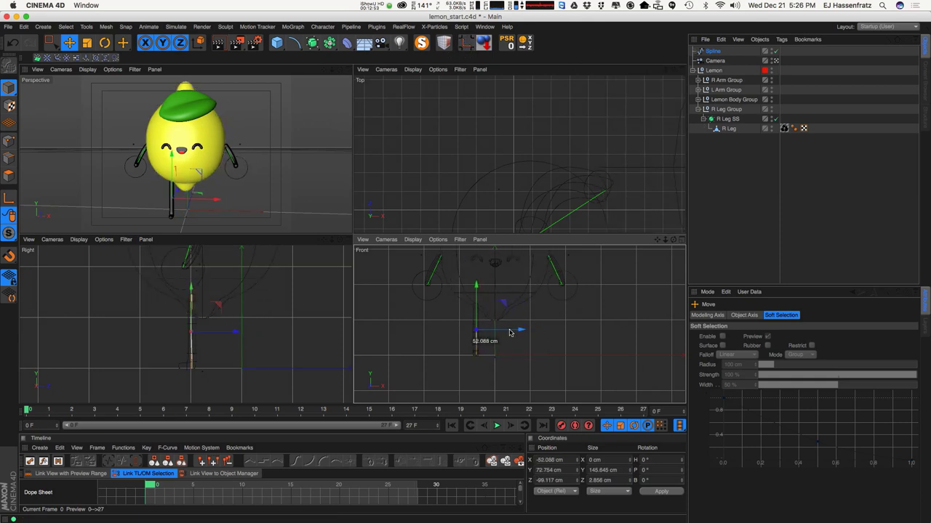
# Nudge the spline along Z to about -97.9 cm so it runs through the middle of the leg
pyautogui.scroll(-5, 528, 202)
pyautogui.keyDown('alt'); pyautogui.moveTo(528, 201); pyautogui.dragTo(475, 156, button='middle'); pyautogui.keyUp('alt')
pyautogui.scroll(3, 475, 156)
pyautogui.scroll(3, 212, 355)
pyautogui.keyDown('alt'); pyautogui.moveTo(196, 338); pyautogui.dragTo(204, 354, button='middle'); pyautogui.keyUp('alt')
pyautogui.moveTo(222, 337); pyautogui.dragTo(221, 337)
# Rename the spline as R Leg Spline
pyautogui.click(752, 52)
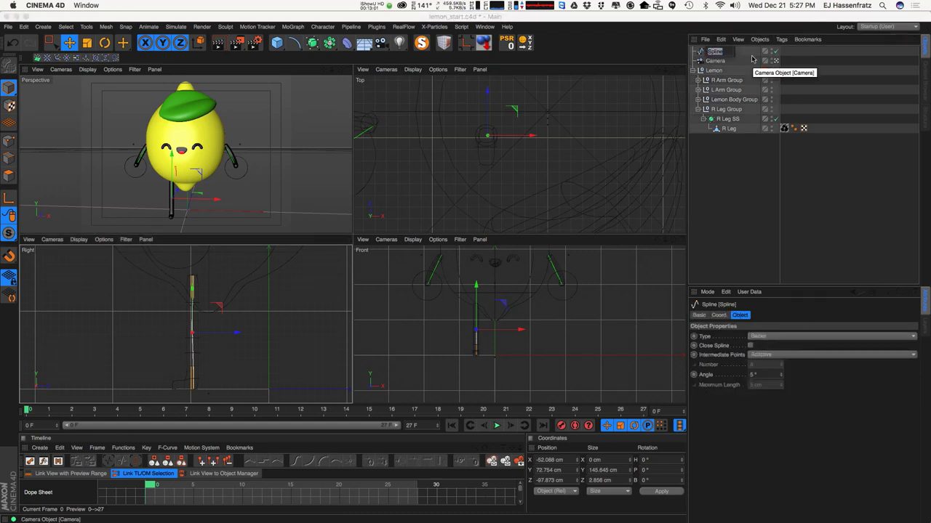
pyautogui.write('R Leg')
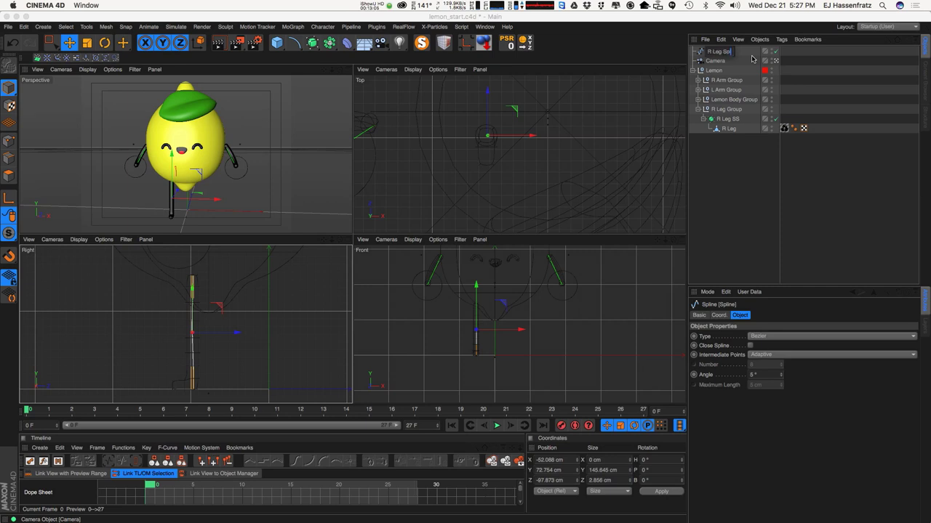
pyautogui.write(' Splin')
pyautogui.press('Return')
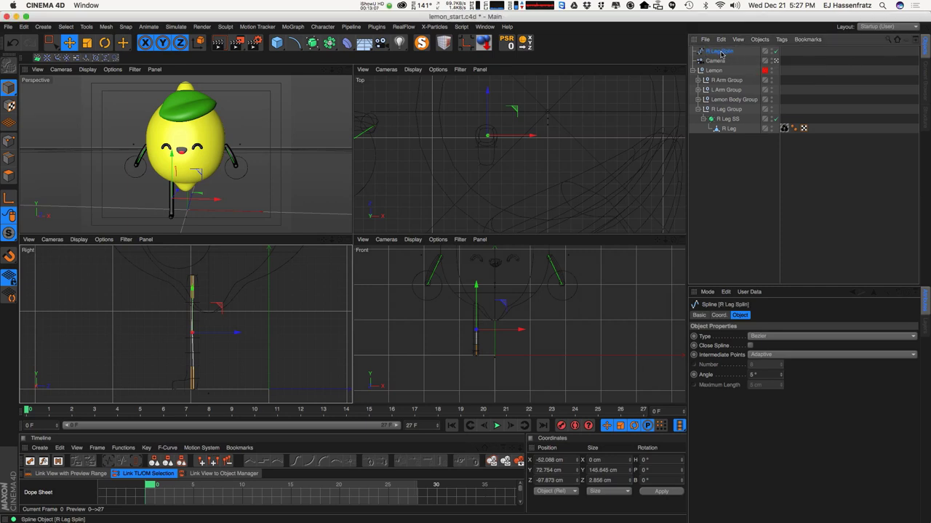
pyautogui.doubleClick(730, 54)
pyautogui.click(735, 52)
pyautogui.write('e')
pyautogui.click(741, 181)
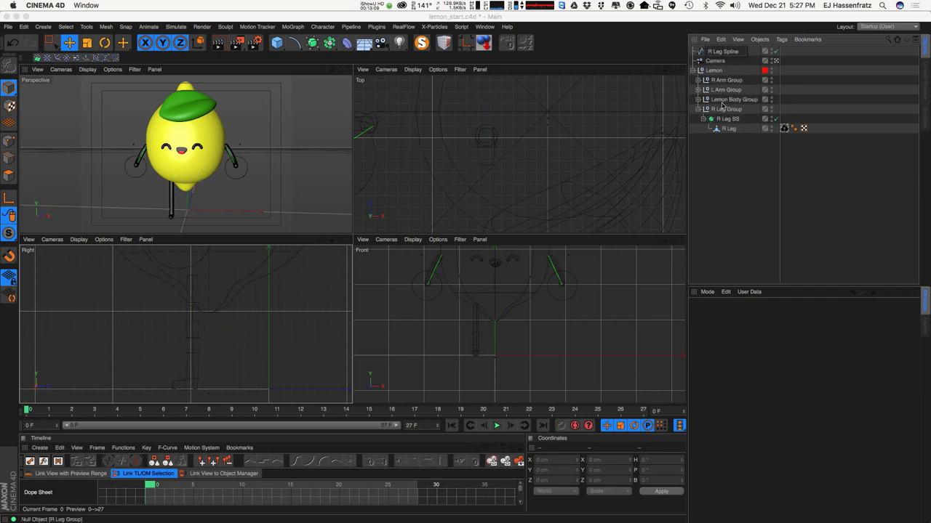
pyautogui.press('Return')
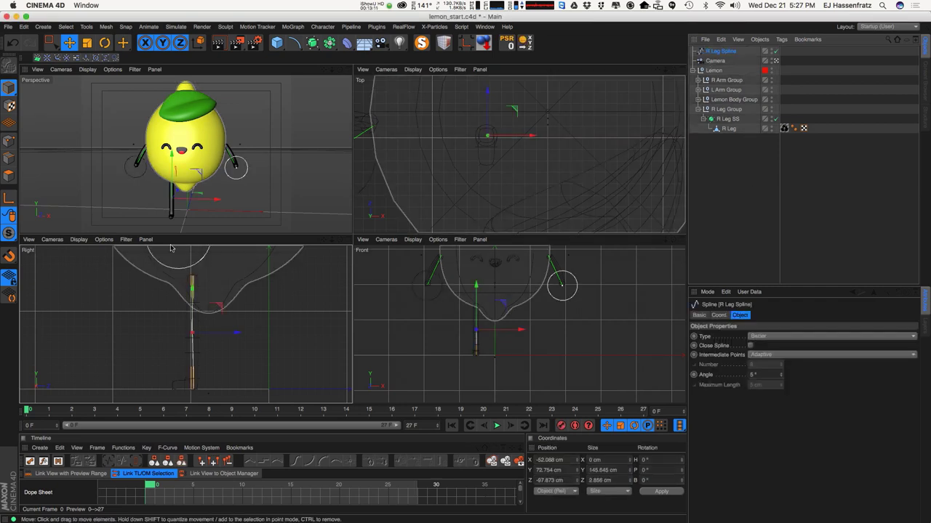
# Select all three points of R Leg Spline with Rectangle Selection and align them along Z
pyautogui.click(9, 141)
pyautogui.press('0')
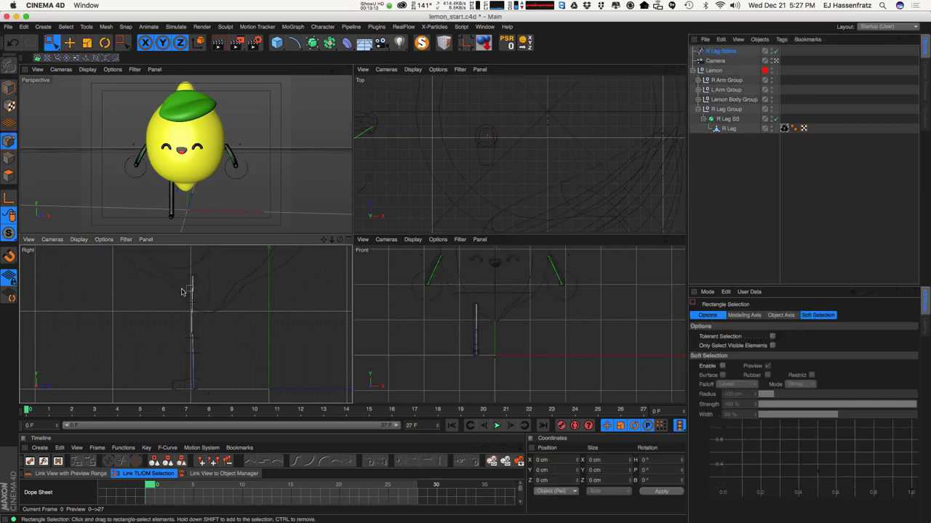
pyautogui.moveTo(177, 266); pyautogui.dragTo(230, 378)
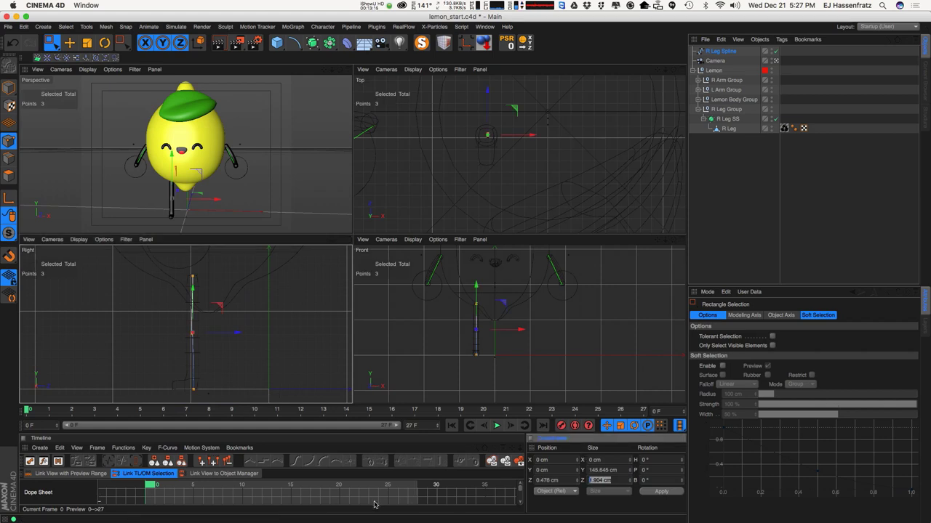
# Select the knee point of R Leg Spline and move it slightly forward toward the toes, to about -2 cm in Z
pyautogui.moveTo(149, 314); pyautogui.dragTo(228, 336)
pyautogui.press('e')
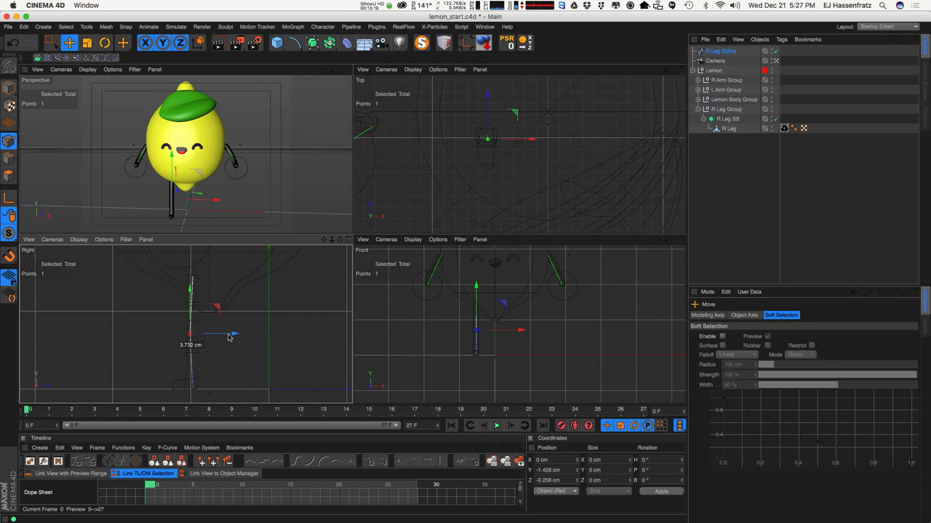
pyautogui.moveTo(175, 195)
pyautogui.keyDown('alt'); pyautogui.mouseDown()
pyautogui.moveTo(85, 197)
pyautogui.moveTo(161, 198)
pyautogui.mouseUp(); pyautogui.keyUp('alt')
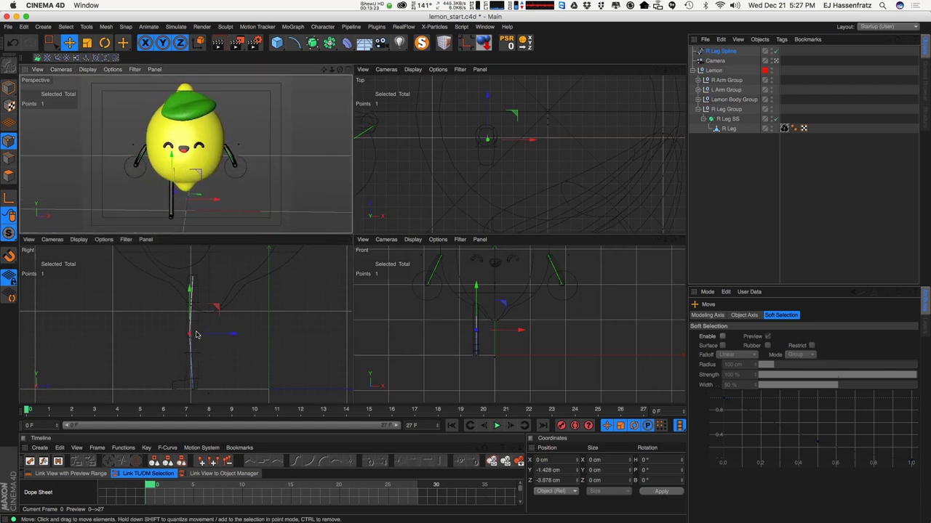
pyautogui.keyDown('alt'); pyautogui.moveTo(153, 222); pyautogui.dragTo(195, 262); pyautogui.keyUp('alt')
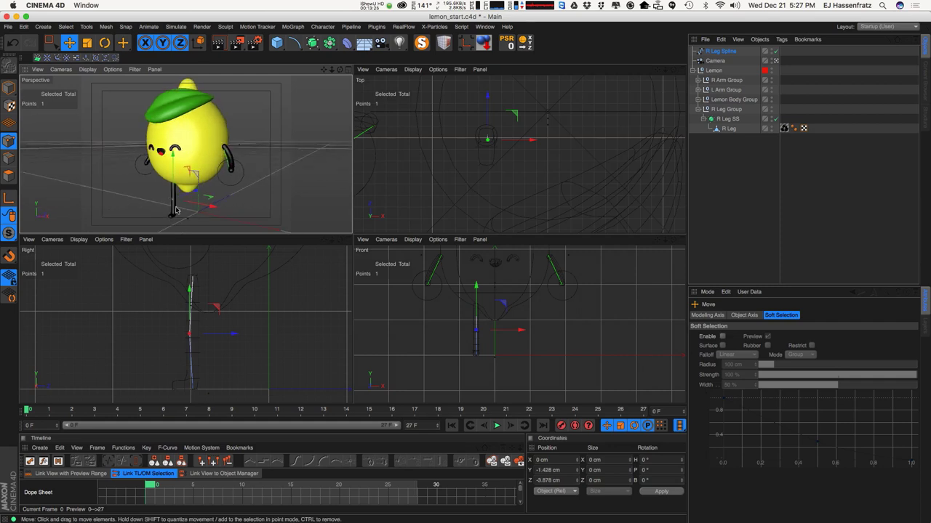
pyautogui.click(232, 336)
pyautogui.moveTo(232, 336)
pyautogui.mouseDown()
pyautogui.moveTo(234, 346)
pyautogui.moveTo(234, 338)
pyautogui.mouseUp()
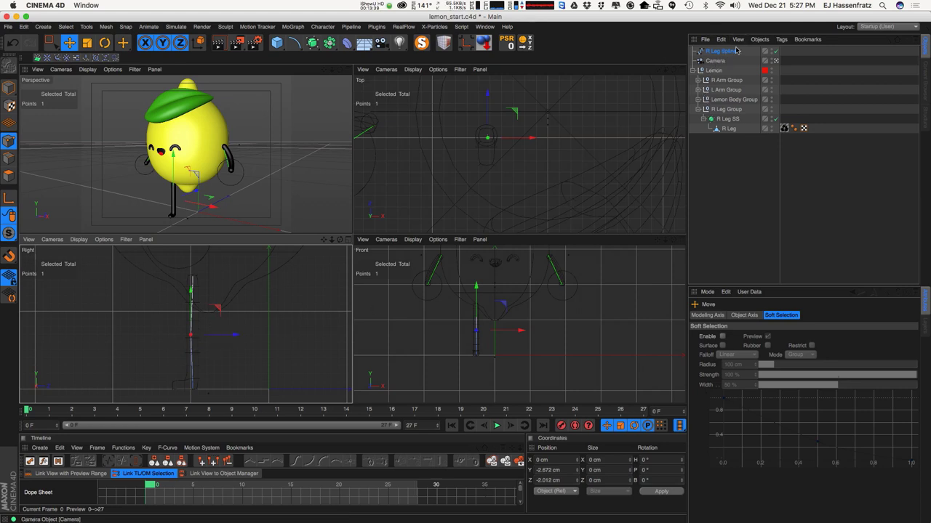
# Add a Spline Wrap deformer as a child of R Leg
pyautogui.moveTo(735, 50); pyautogui.dragTo(711, 134)
pyautogui.click(729, 128)
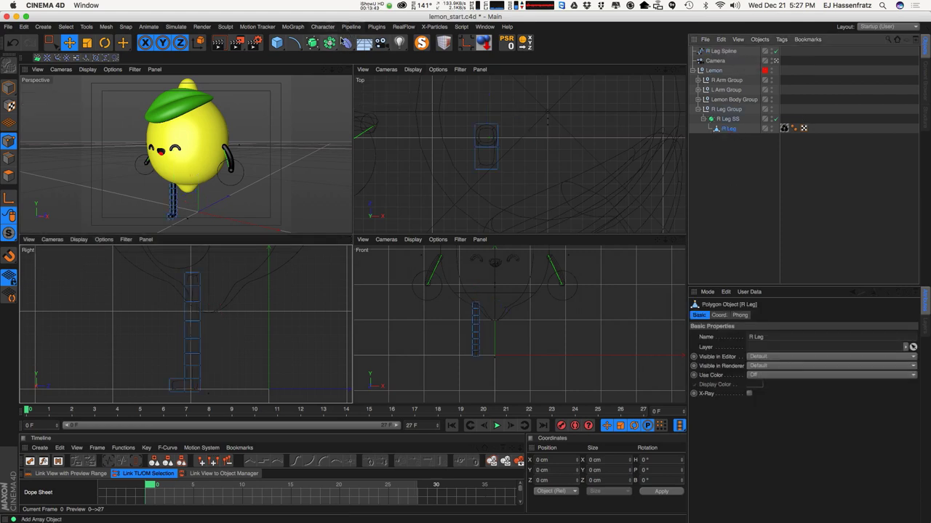
pyautogui.click(346, 43)
pyautogui.keyDown('shift'); pyautogui.click(462, 143); pyautogui.keyUp('shift')
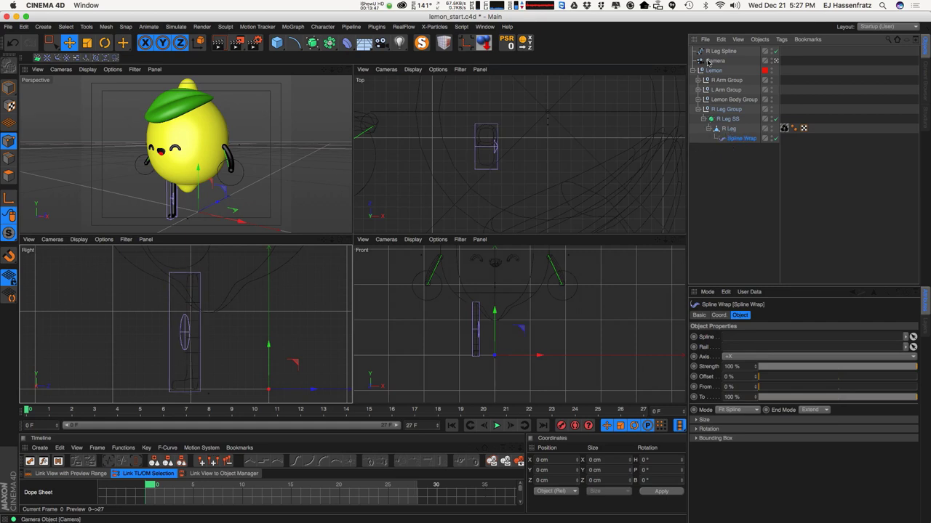
# Assign R Leg Spline as the Spline Wrap's spline and set its axis to -Y
pyautogui.moveTo(720, 52); pyautogui.dragTo(778, 62)
pyautogui.moveTo(758, 336); pyautogui.dragTo(759, 337)
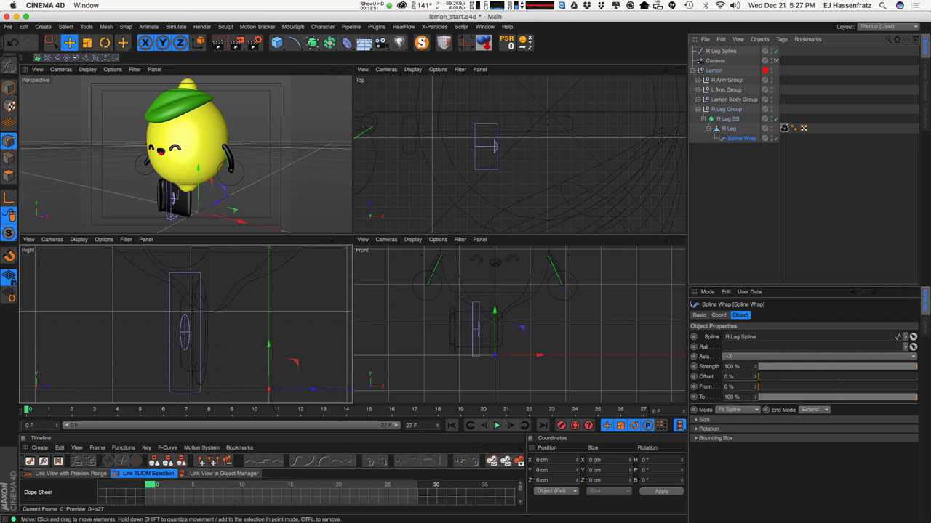
pyautogui.keyDown('alt'); pyautogui.moveTo(204, 190); pyautogui.dragTo(179, 205); pyautogui.keyUp('alt')
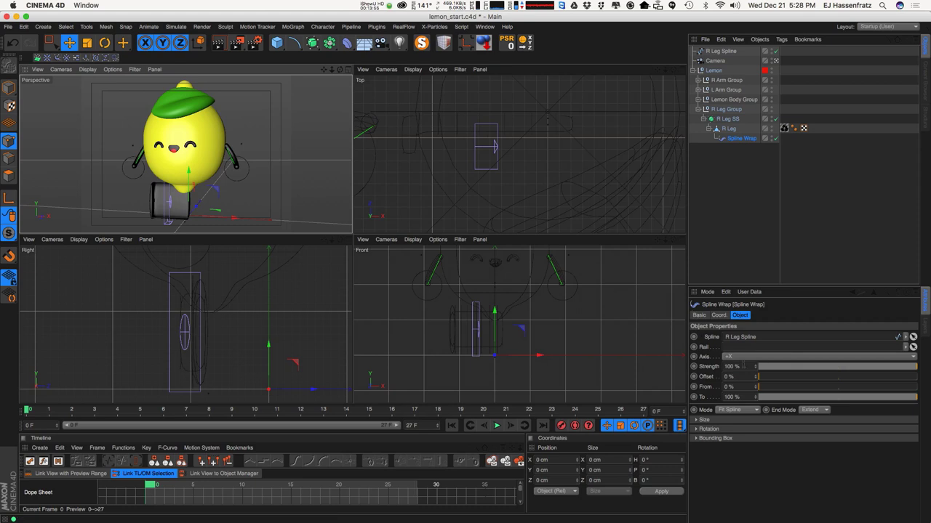
pyautogui.click(738, 357)
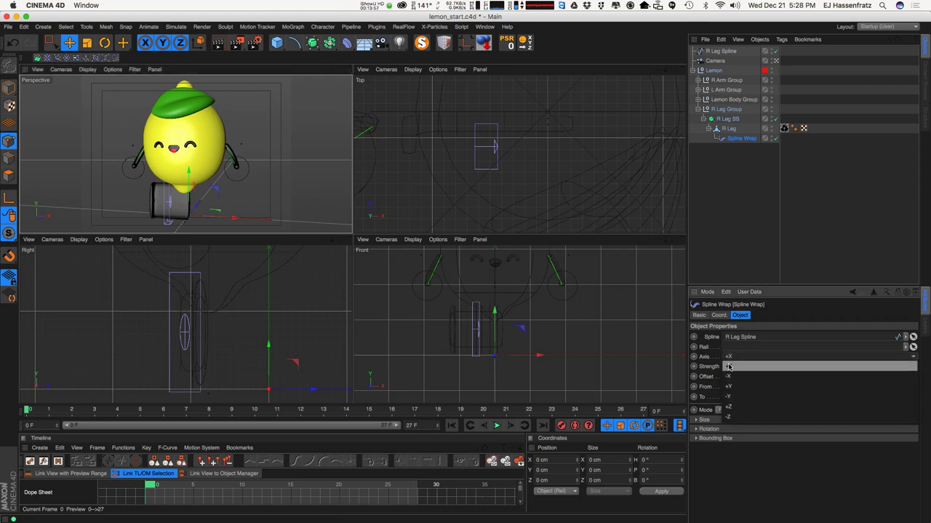
pyautogui.click(744, 397)
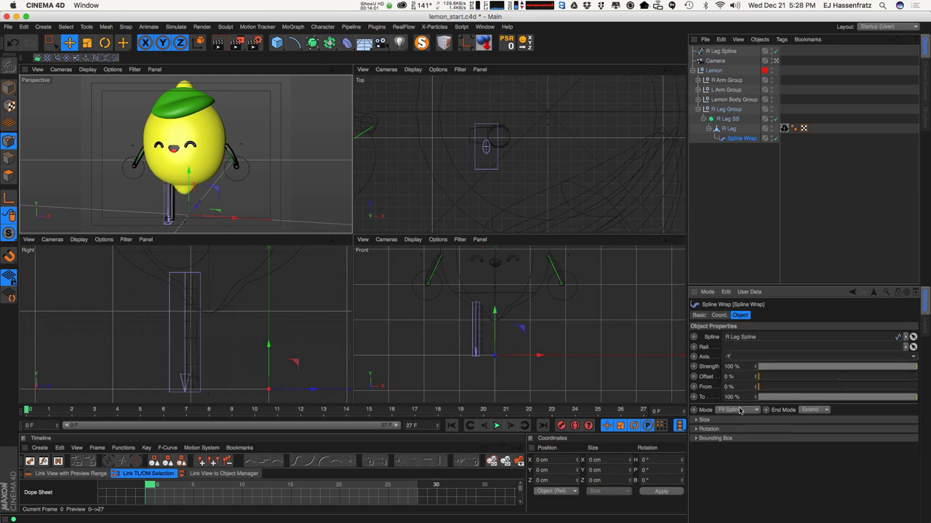
# Set the X component of the Up Vector in the Spline Wrap's rotation settings to 1
pyautogui.keyDown('alt'); pyautogui.moveTo(170, 219); pyautogui.dragTo(187, 215, button='right'); pyautogui.keyUp('alt')
pyautogui.moveTo(159, 221)
pyautogui.keyDown('alt'); pyautogui.mouseDown()
pyautogui.moveTo(120, 224)
pyautogui.moveTo(195, 219)
pyautogui.moveTo(167, 218)
pyautogui.moveTo(174, 229)
pyautogui.moveTo(154, 223)
pyautogui.mouseUp(); pyautogui.keyUp('alt')
pyautogui.click(741, 421)
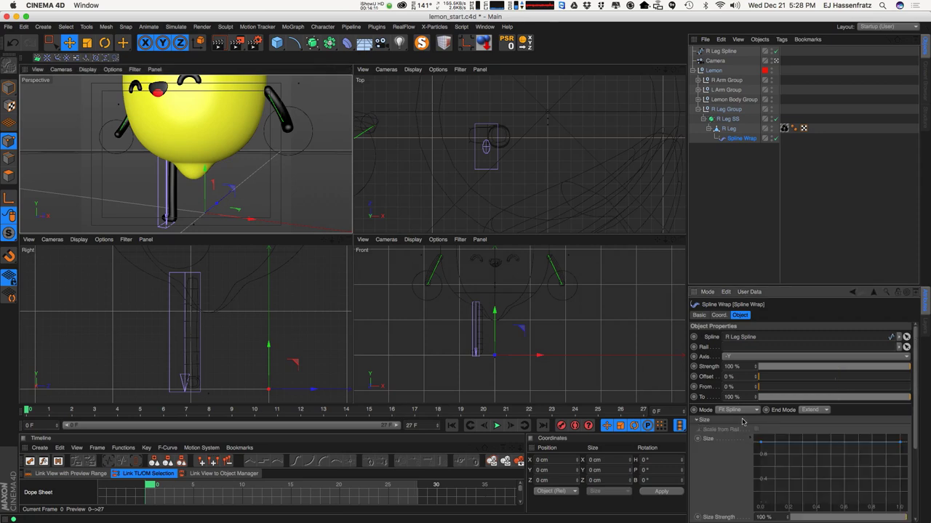
pyautogui.click(745, 421)
pyautogui.click(755, 429)
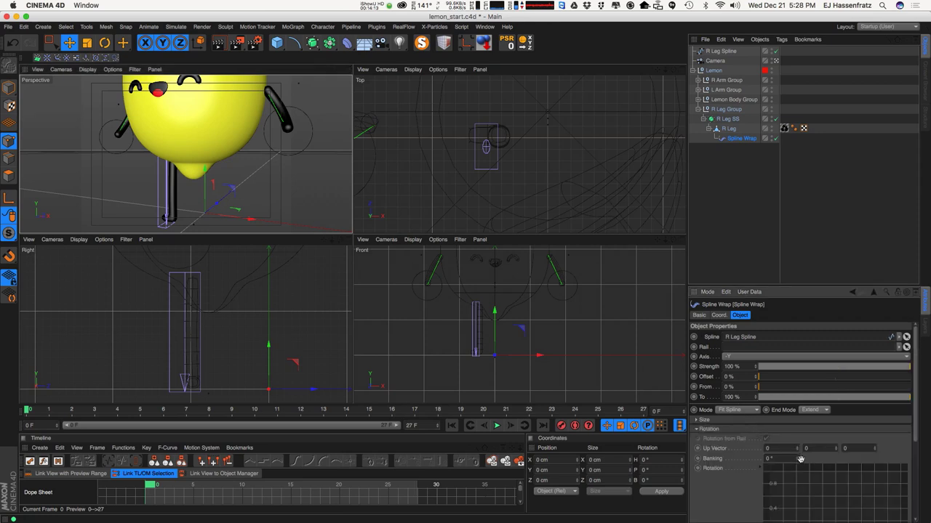
pyautogui.scroll(-1, 803, 473)
pyautogui.moveTo(799, 446); pyautogui.dragTo(815, 492)
pyautogui.press('super+z')
pyautogui.click(796, 433)
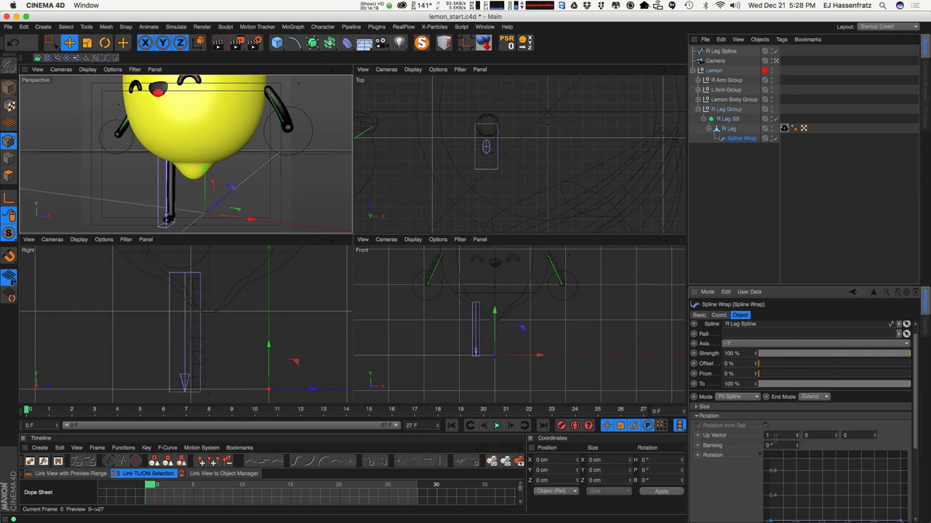
pyautogui.keyDown('alt'); pyautogui.moveTo(204, 226); pyautogui.dragTo(170, 204); pyautogui.keyUp('alt')
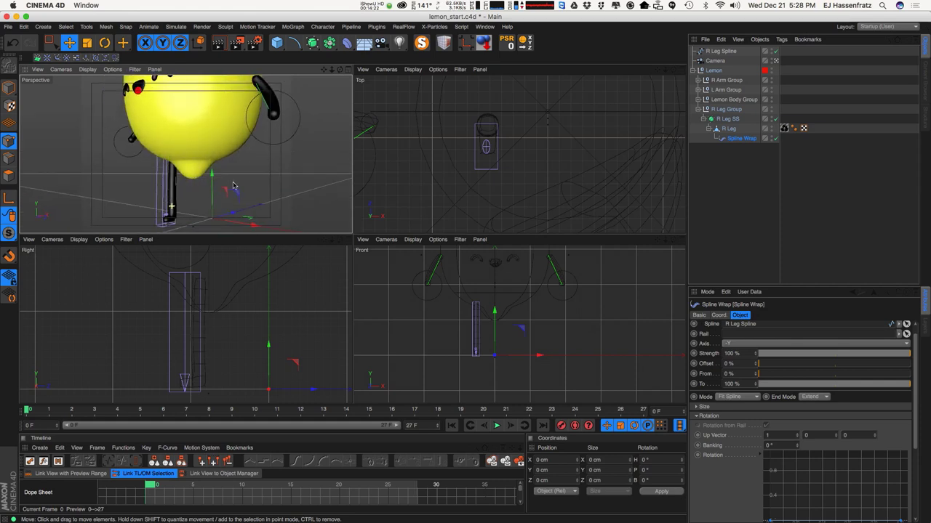
# Add an IK character tag to R Leg Spline and enable Point IK
pyautogui.click(718, 51)
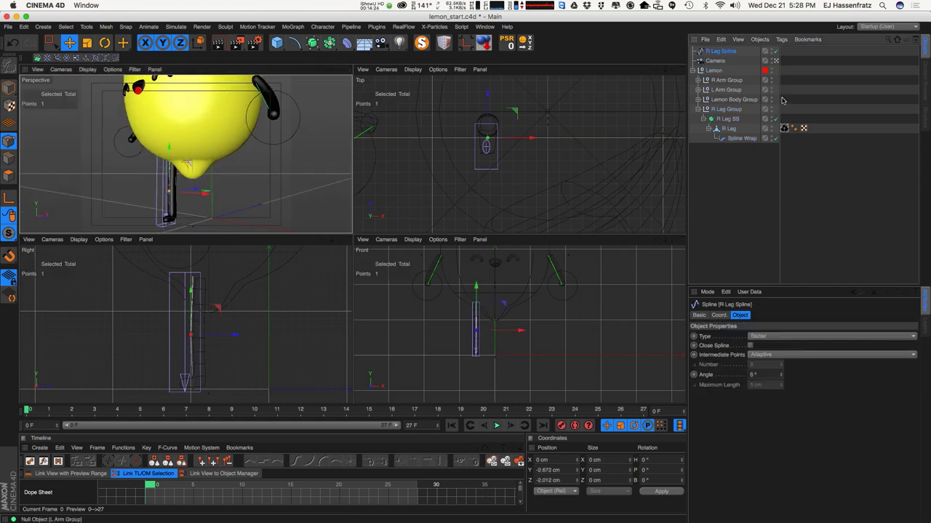
pyautogui.rightClick(718, 53)
pyautogui.moveTo(764, 69)
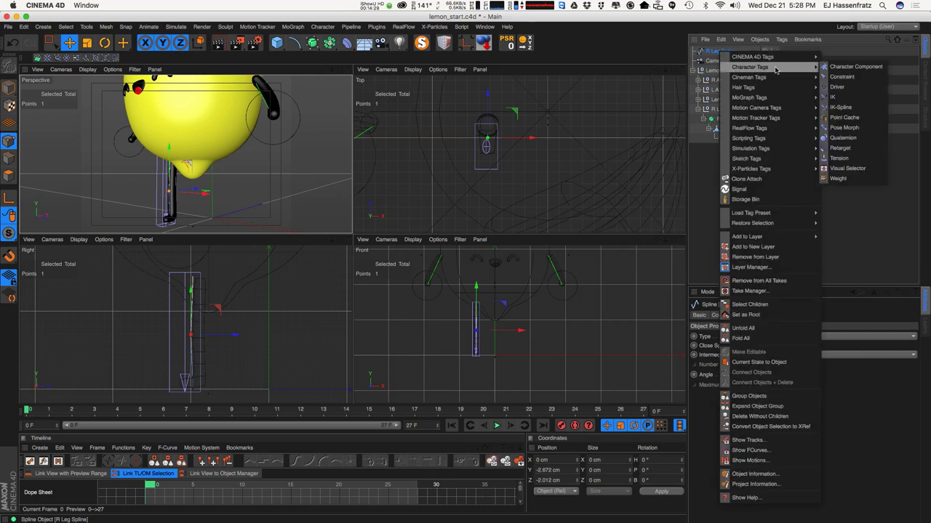
pyautogui.click(833, 97)
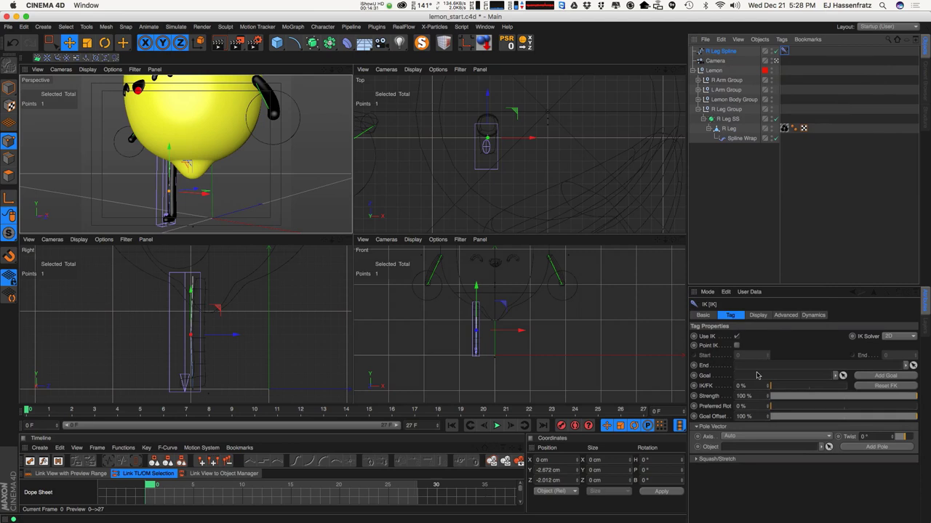
pyautogui.click(736, 345)
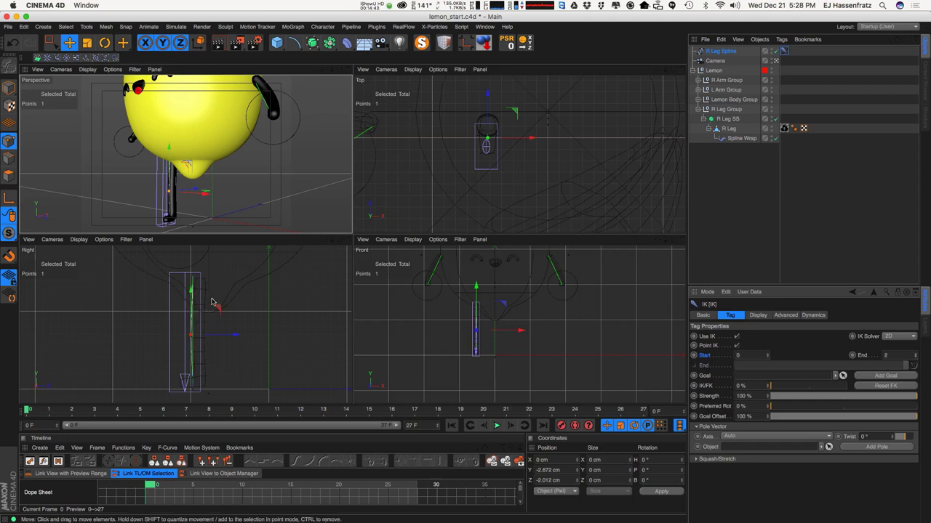
# Hide the leg's Spline Wrap deformer cage in the viewports and deselect the spline point
pyautogui.scroll(2, 214, 336)
pyautogui.scroll(-2, 221, 320)
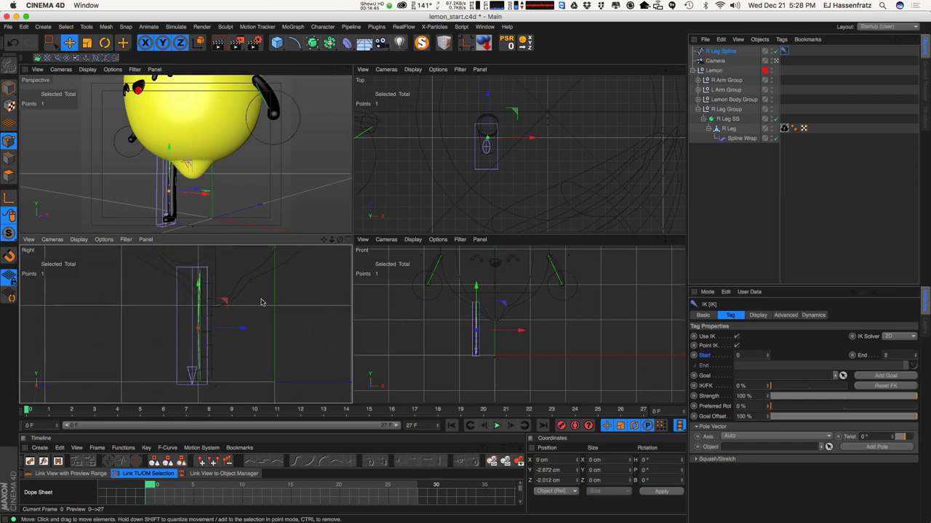
pyautogui.click(775, 138)
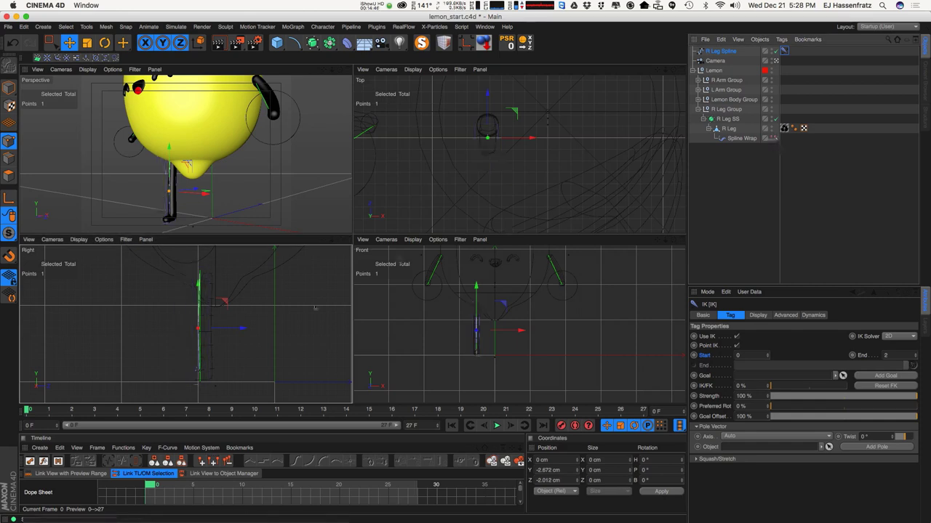
pyautogui.click(230, 347)
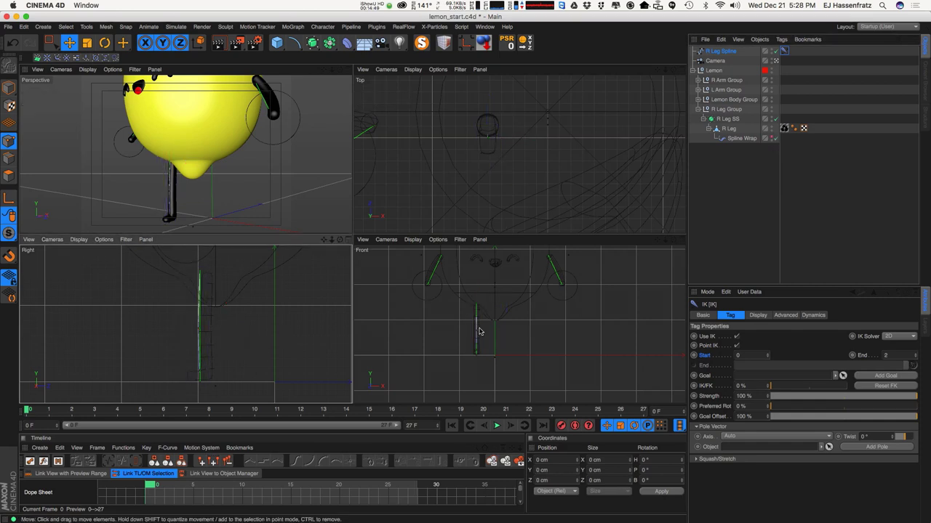
# Add a goal to R Leg Spline's IK tag and rename the new null R Leg Goal
pyautogui.scroll(3, 477, 325)
pyautogui.click(726, 52)
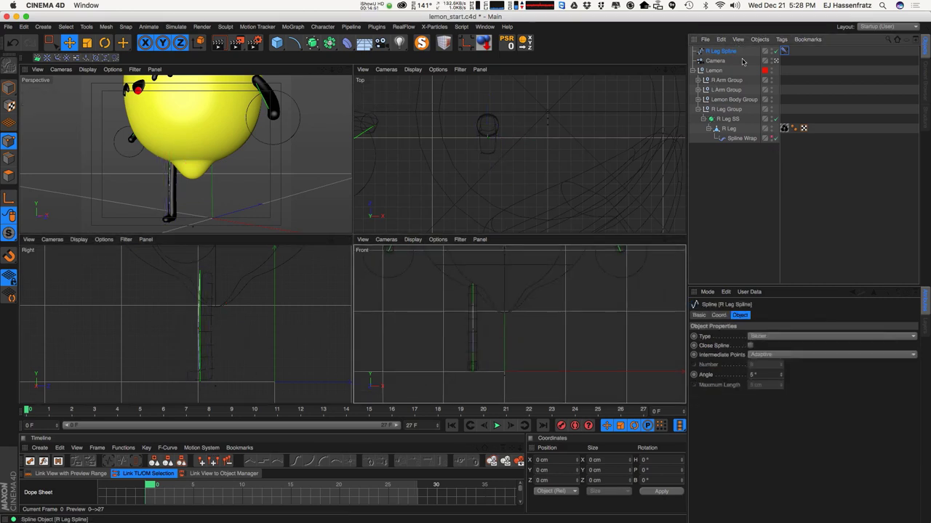
pyautogui.click(784, 50)
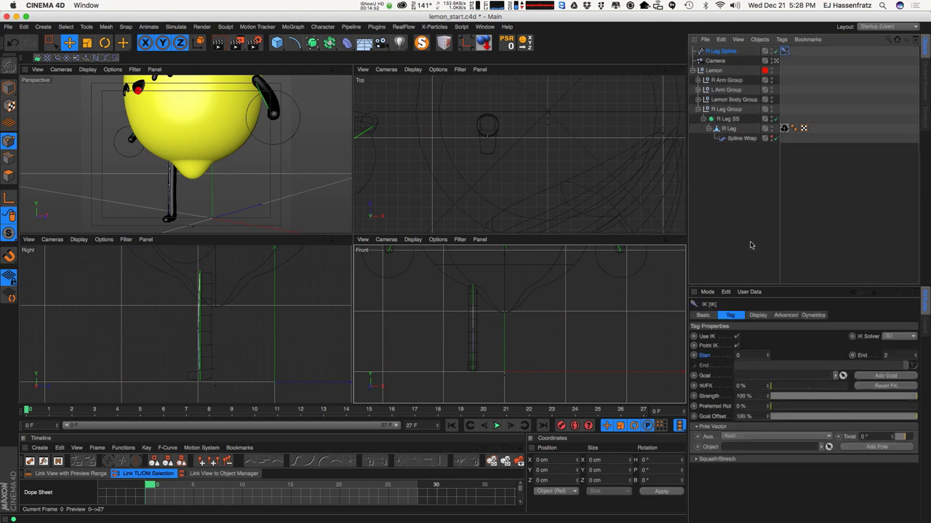
pyautogui.click(876, 376)
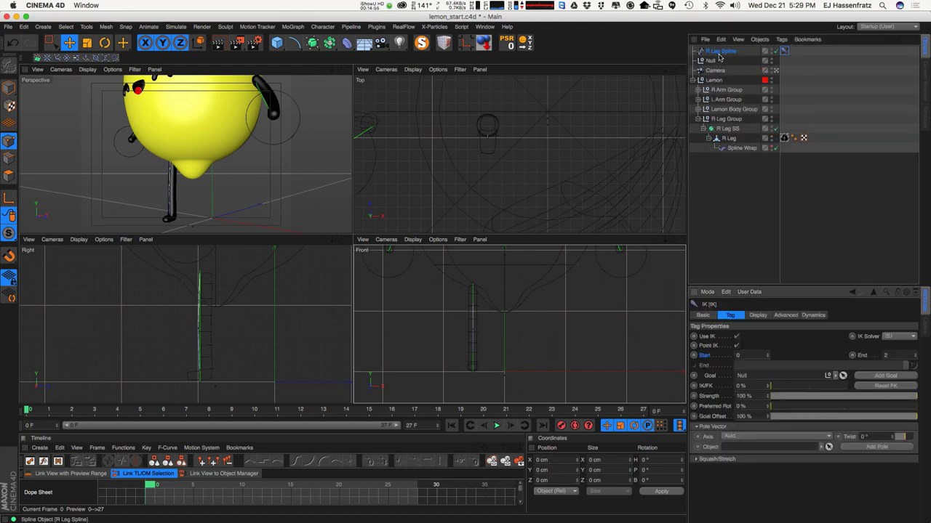
pyautogui.doubleClick(713, 61)
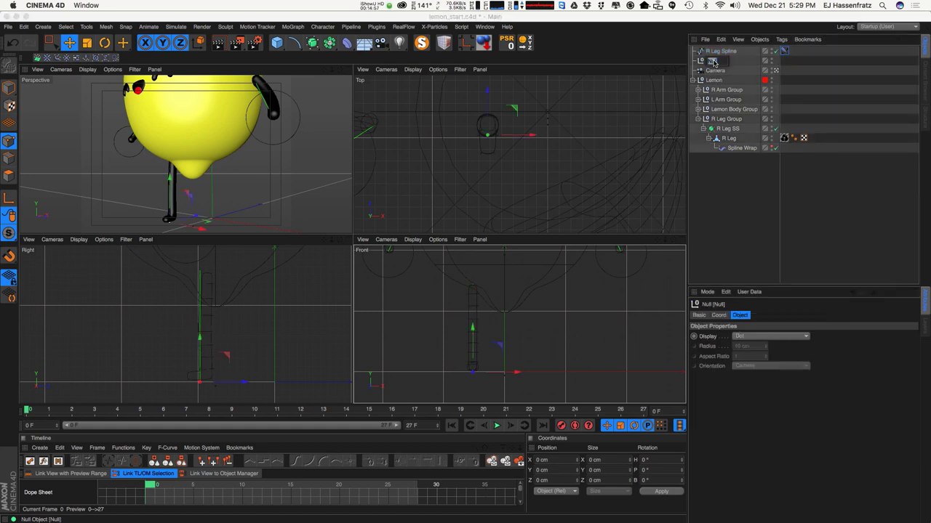
pyautogui.write('R')
pyautogui.press('Escape')
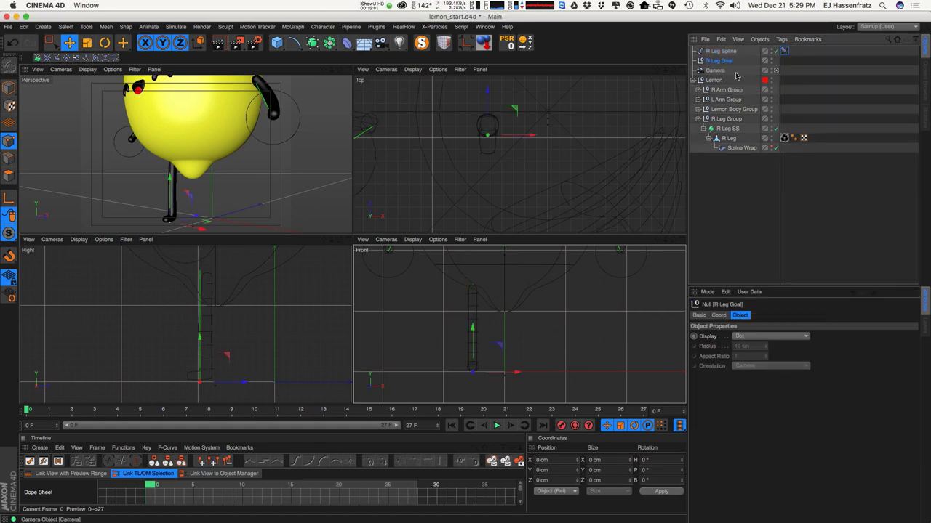
# Raise R Leg Goal about 26 cm in Model mode to bend the leg, and set R Leg Spline's type to B-Spline
pyautogui.click(8, 88)
pyautogui.moveTo(227, 364); pyautogui.dragTo(230, 333)
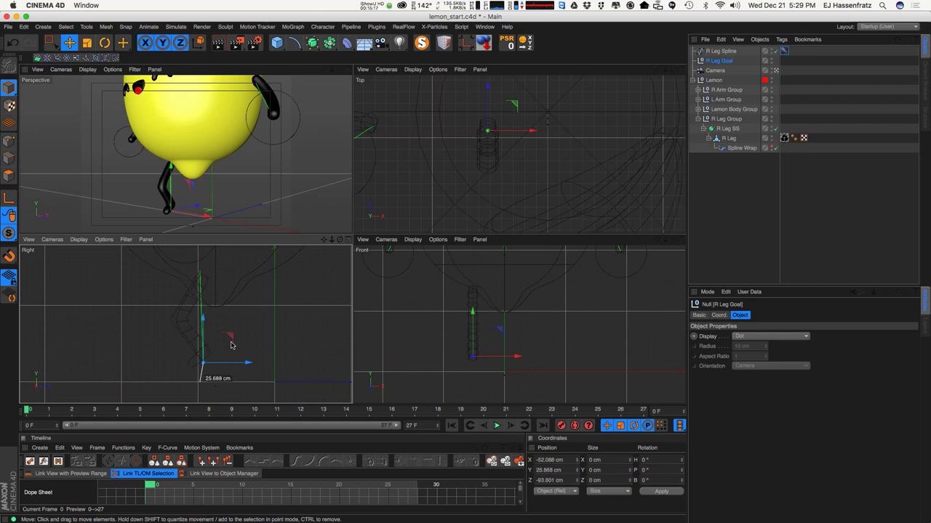
pyautogui.click(727, 52)
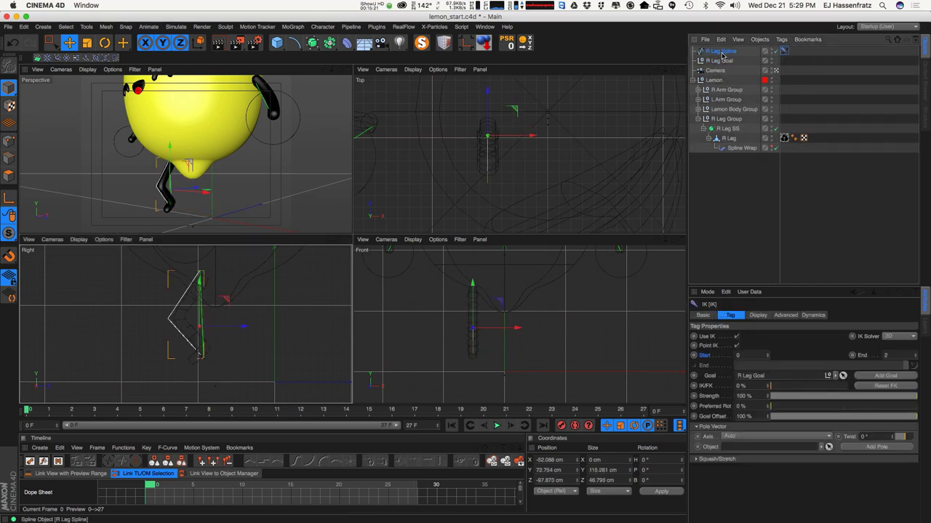
pyautogui.click(762, 337)
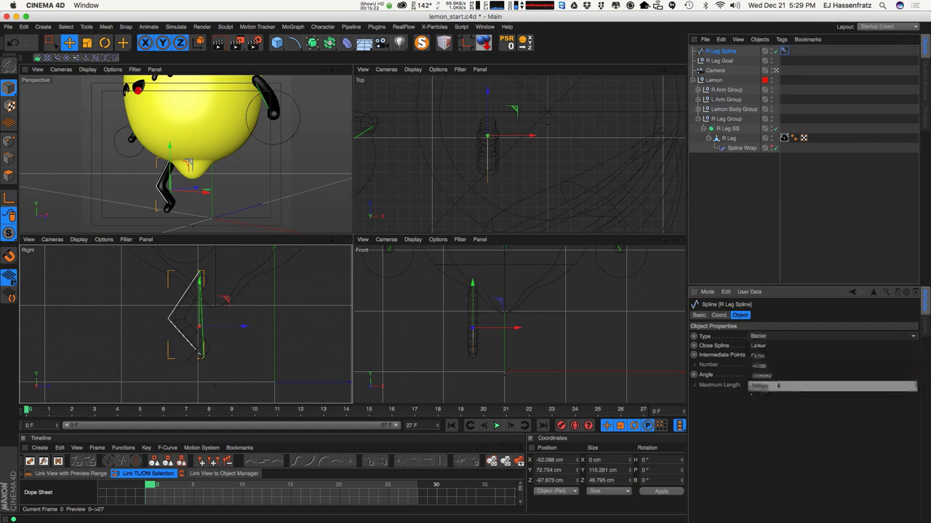
pyautogui.click(786, 379)
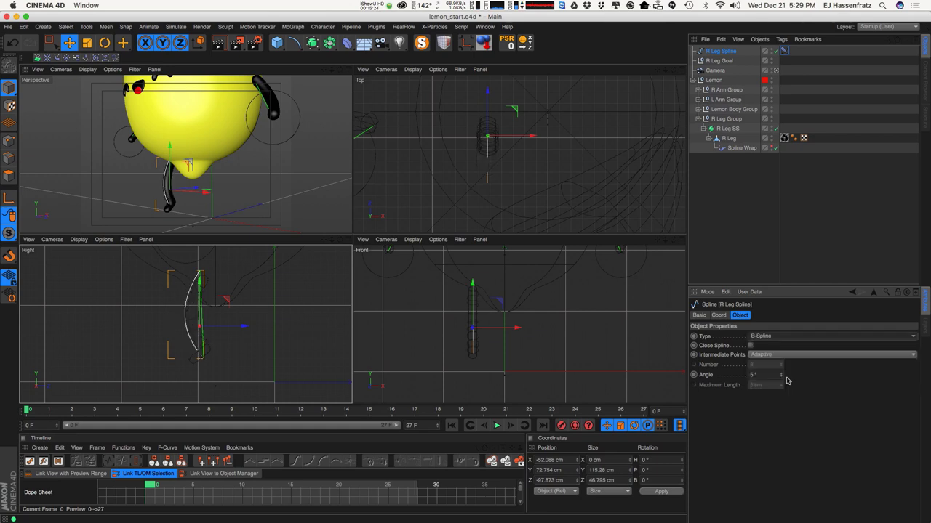
# Lower R Leg Goal back to the ground and display it as a circle with a 39 cm radius
pyautogui.click(719, 61)
pyautogui.moveTo(239, 333); pyautogui.dragTo(232, 360)
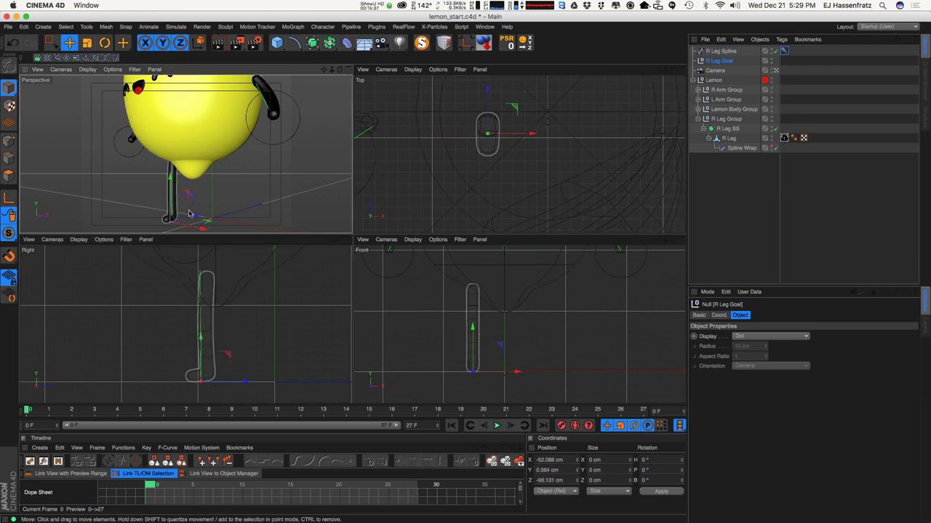
pyautogui.click(743, 337)
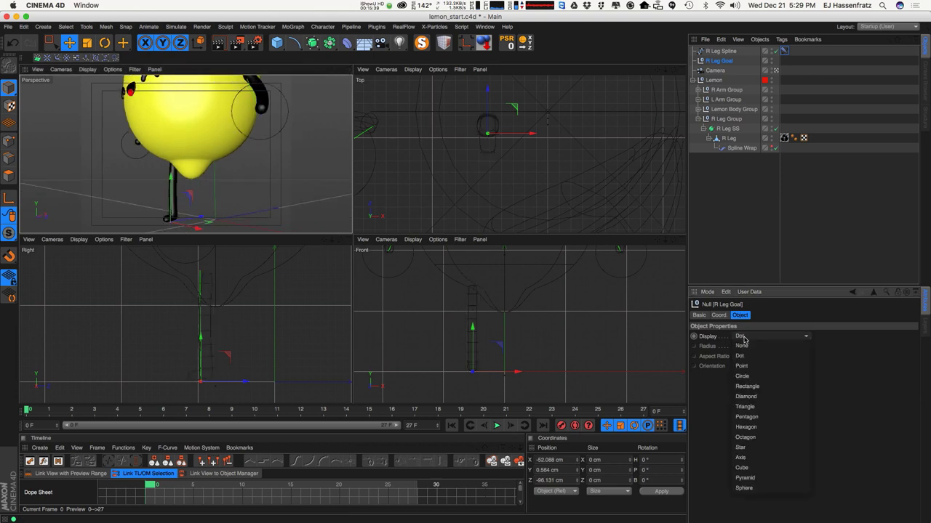
pyautogui.click(749, 365)
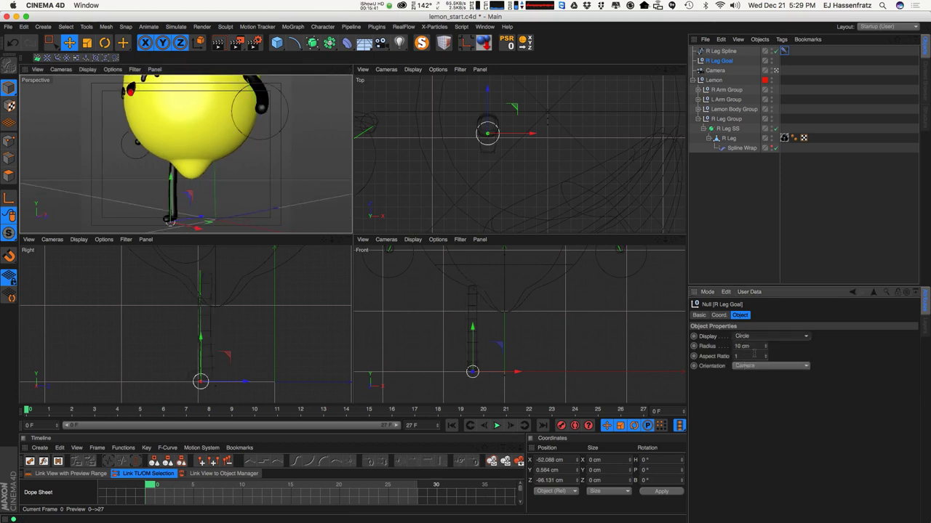
pyautogui.moveTo(765, 346); pyautogui.dragTo(784, 340)
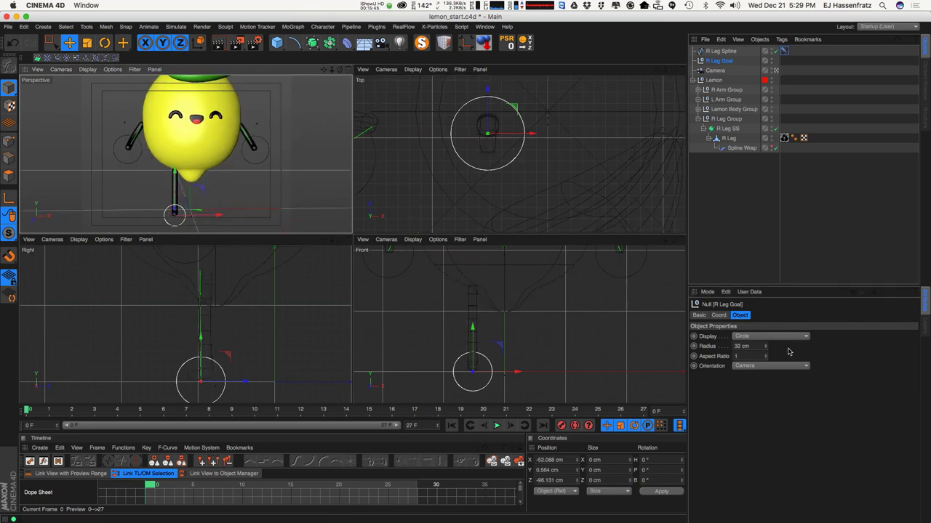
# Try moving R Leg Goal in the perspective view to test the leg, and undo the moves
pyautogui.click(179, 229)
pyautogui.moveTo(179, 229); pyautogui.dragTo(195, 219)
pyautogui.press('super+z')
pyautogui.press('super+z')
pyautogui.press('super+z')
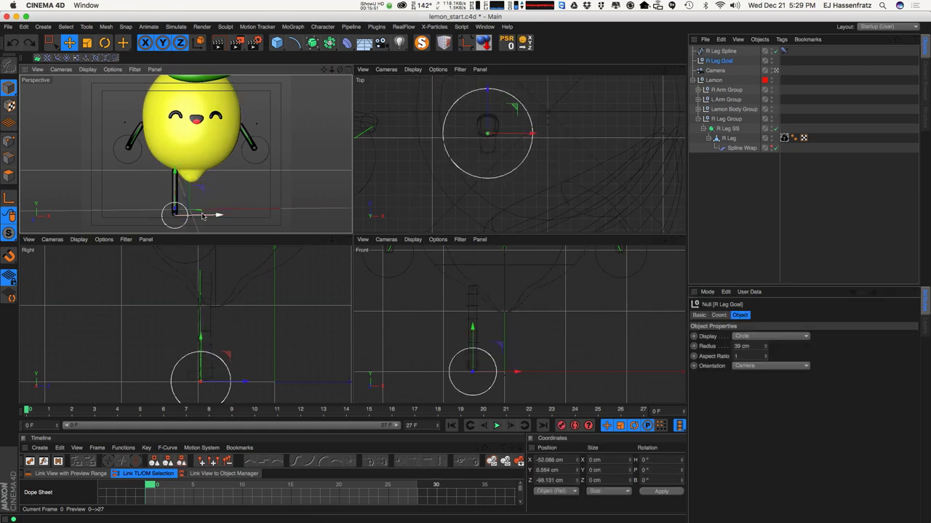
pyautogui.press('super+z')
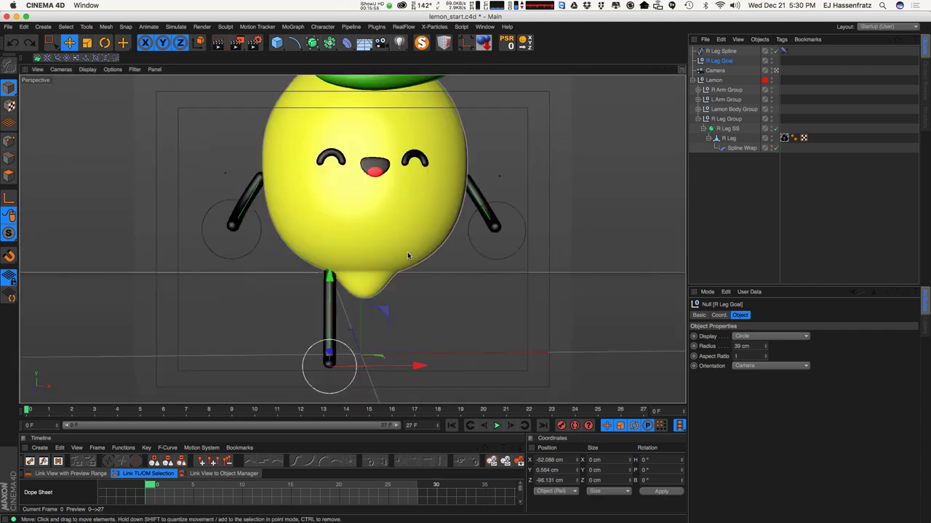
# Move R Leg Spline and R Leg Goal into R Leg Group, above R Leg SS
pyautogui.keyDown('alt'); pyautogui.moveTo(407, 252); pyautogui.dragTo(328, 297, button='middle'); pyautogui.keyUp('alt')
pyautogui.scroll(-4, 394, 257)
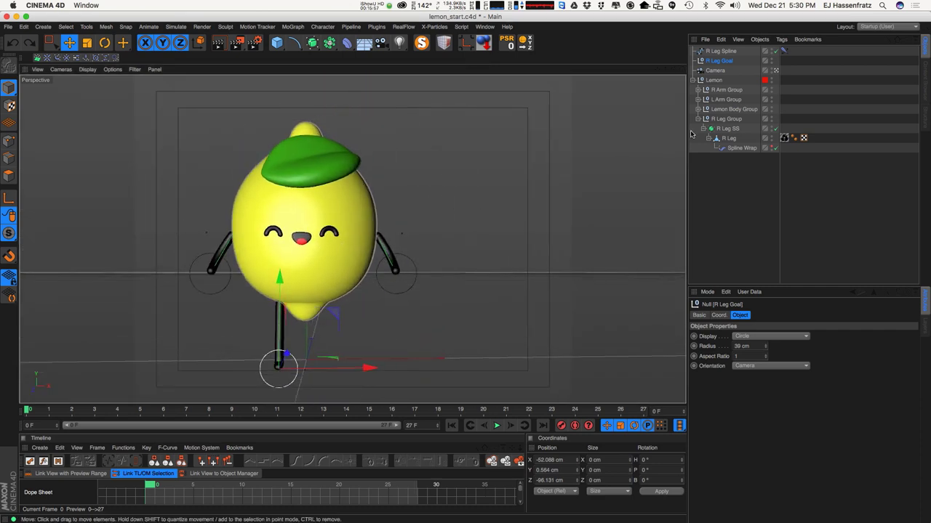
pyautogui.keyDown('shift'); pyautogui.click(718, 52); pyautogui.keyUp('shift')
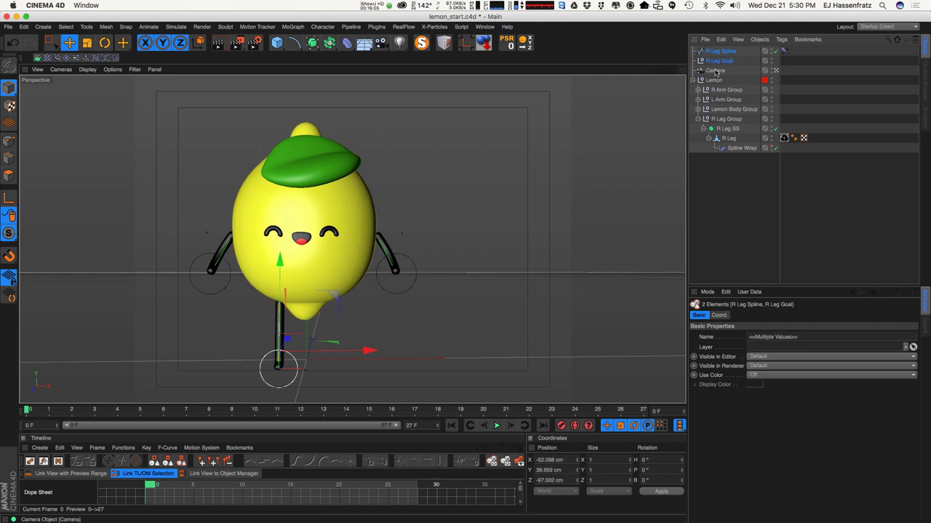
pyautogui.moveTo(730, 128); pyautogui.dragTo(730, 128)
pyautogui.click(733, 109)
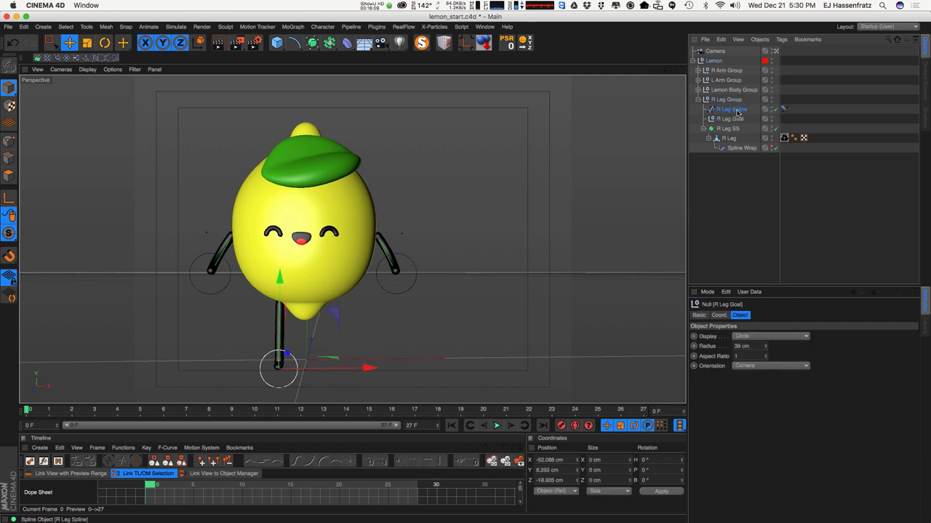
pyautogui.click(739, 147)
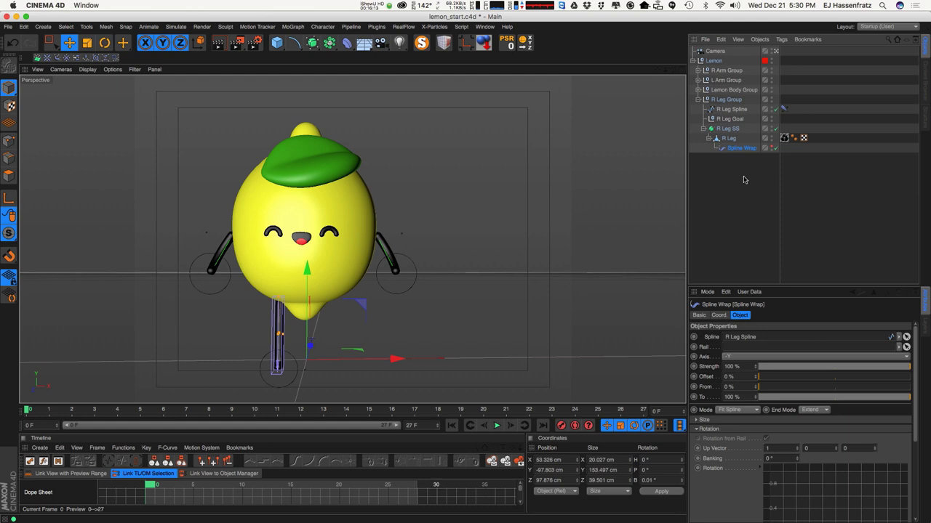
pyautogui.click(750, 159)
# Mirror R Leg Group and its children with the Mirror Tool, replacing R with L in the names
pyautogui.click(698, 100)
pyautogui.click(705, 99)
pyautogui.click(698, 100)
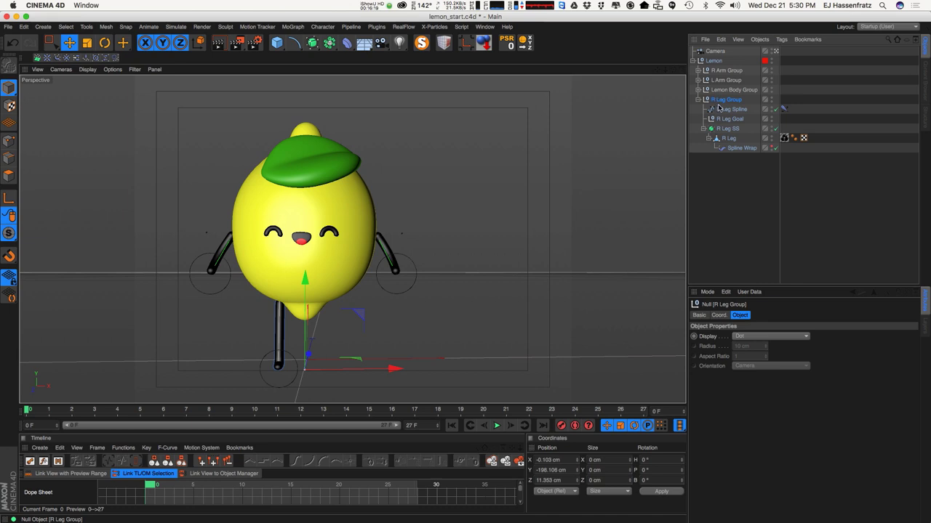
pyautogui.click(323, 27)
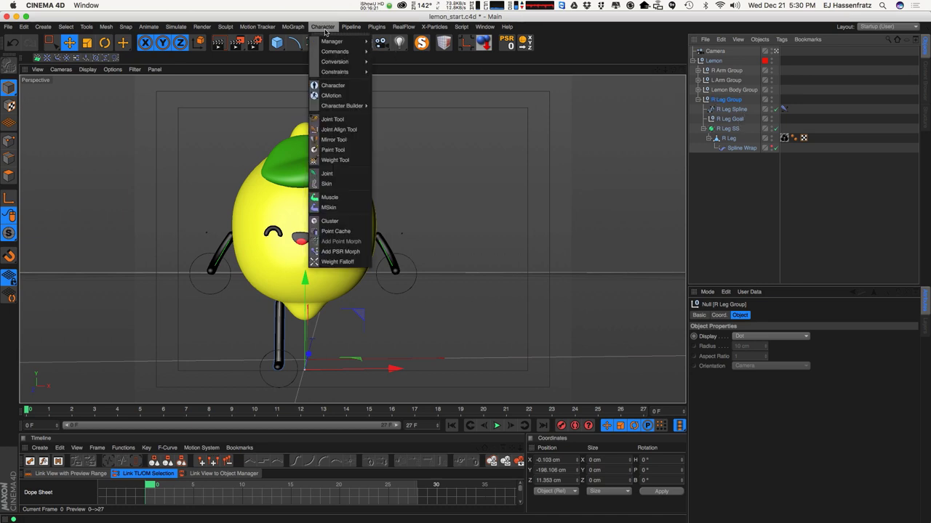
pyautogui.click(333, 140)
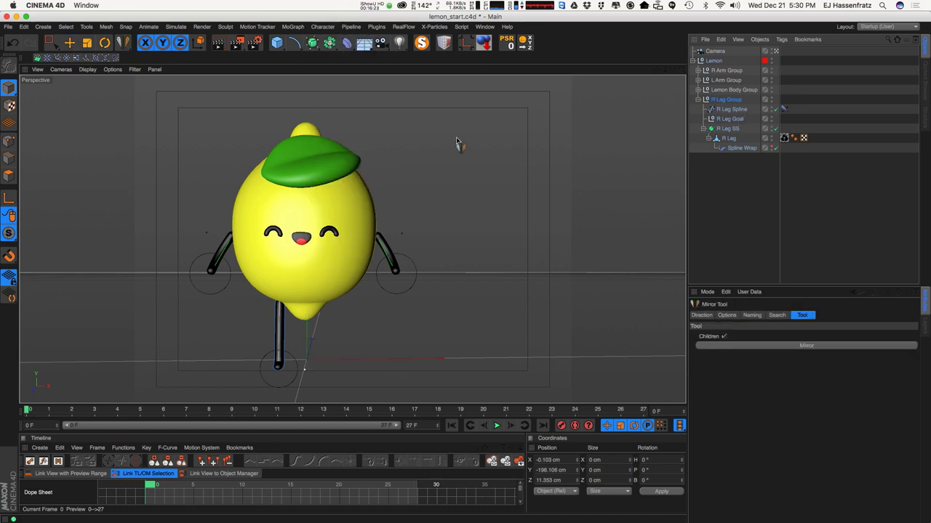
pyautogui.click(776, 315)
pyautogui.click(751, 316)
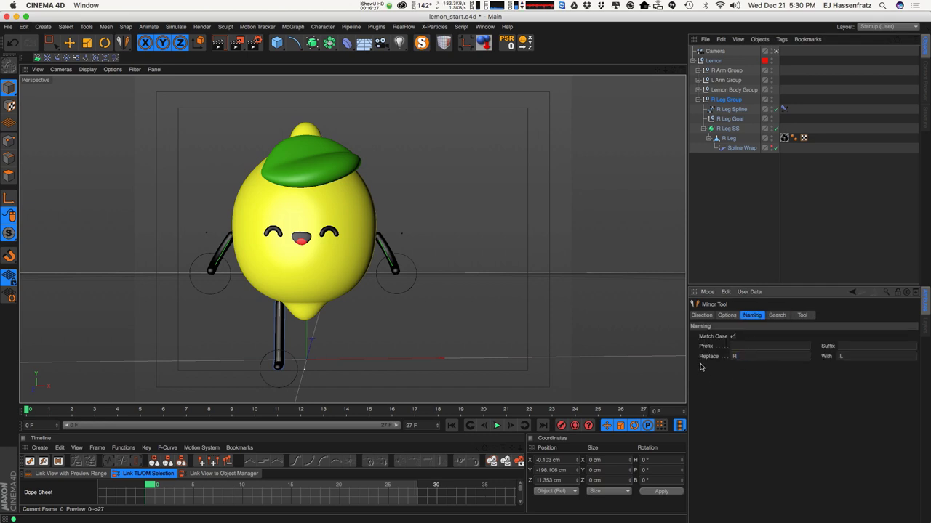
pyautogui.click(776, 316)
pyautogui.click(802, 316)
pyautogui.click(799, 347)
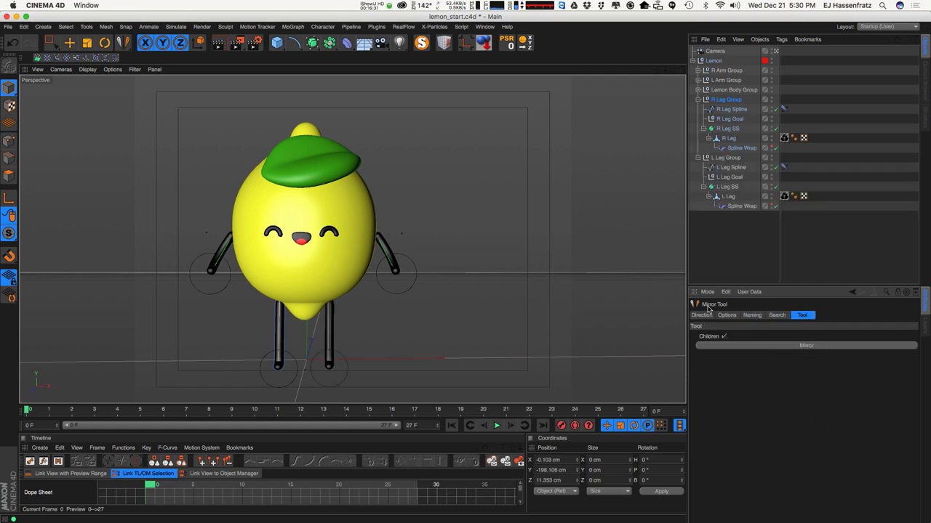
# Try moving L Leg Goal in the perspective view to test the mirrored leg, and undo the moves
pyautogui.keyDown('alt'); pyautogui.moveTo(407, 342); pyautogui.dragTo(296, 345); pyautogui.keyUp('alt')
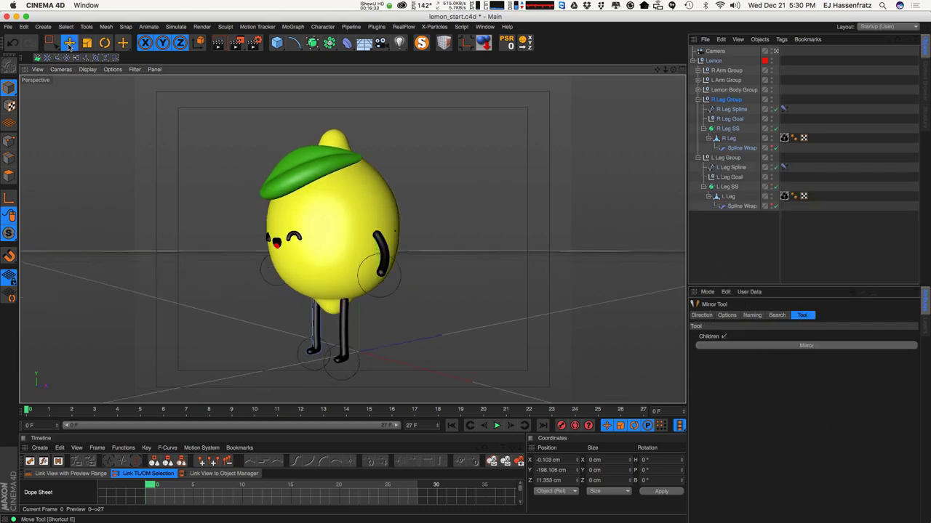
pyautogui.click(69, 43)
pyautogui.click(349, 379)
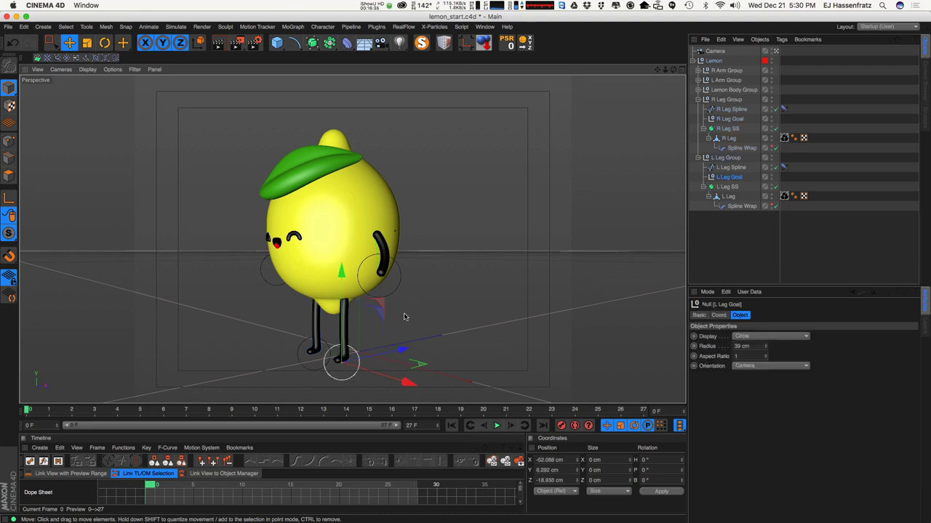
pyautogui.keyDown('alt'); pyautogui.moveTo(386, 344); pyautogui.dragTo(352, 276); pyautogui.keyUp('alt')
pyautogui.press('super+z')
pyautogui.press('super+z')
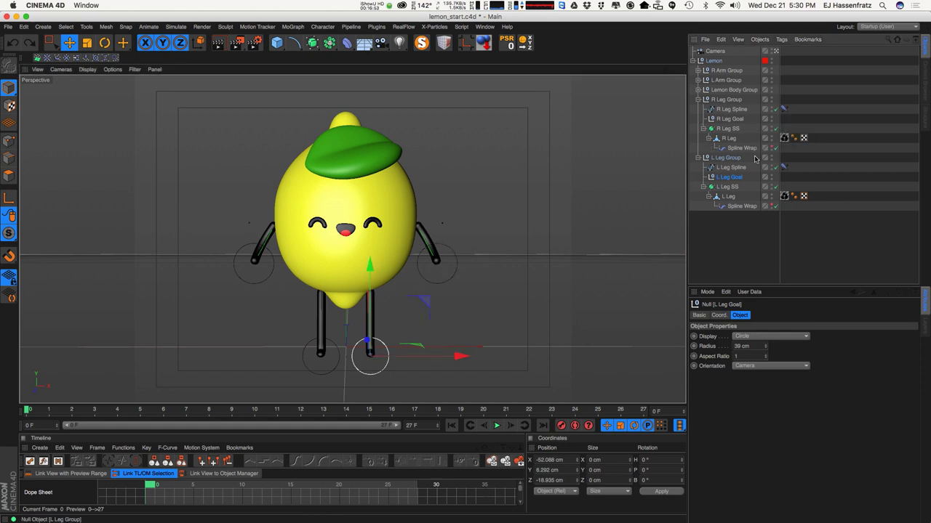
# Try moving the whole Lemon null to test how the legs and their goals follow, and undo the move
pyautogui.click(715, 61)
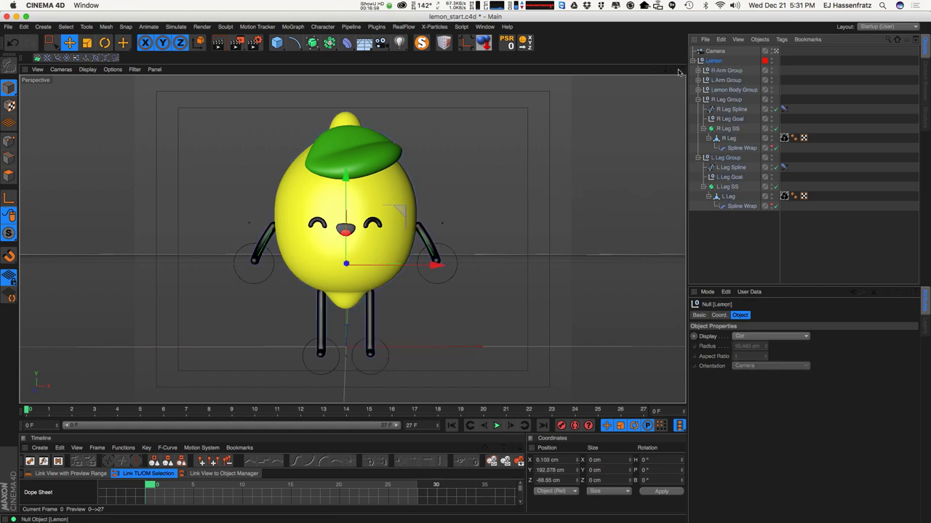
pyautogui.moveTo(401, 214)
pyautogui.mouseDown()
pyautogui.moveTo(418, 218)
pyautogui.moveTo(395, 217)
pyautogui.mouseUp()
pyautogui.press('super+z')
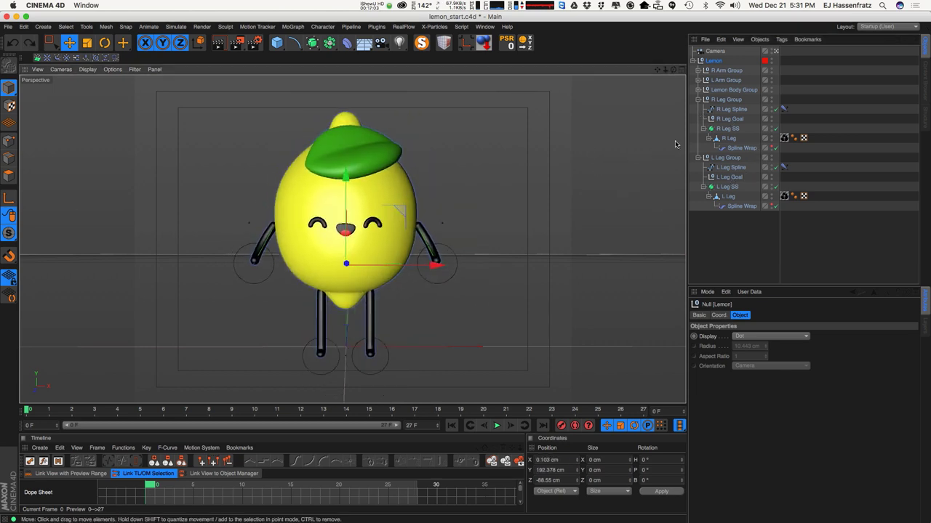
# Move R Leg Goal and L Leg Goal out of the leg groups to the top level of the hierarchy, above Lemon
pyautogui.click(731, 178)
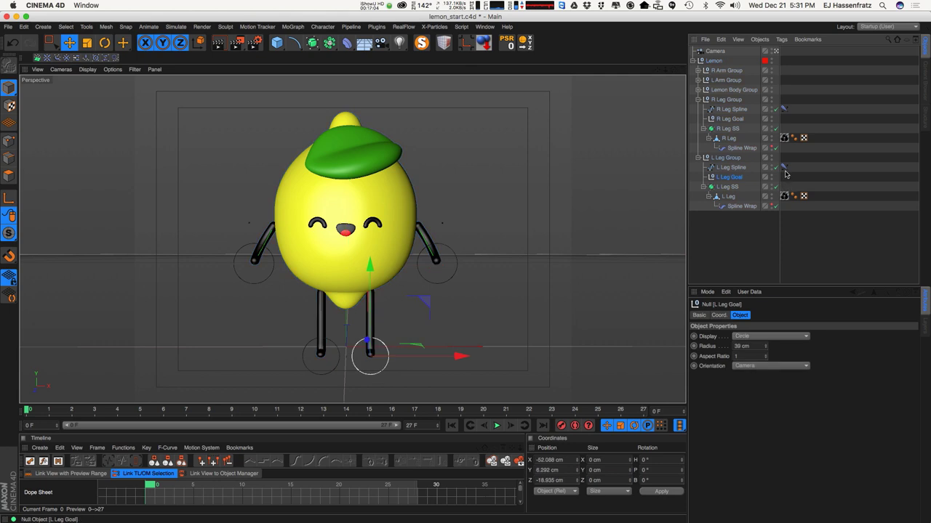
pyautogui.keyDown('shift'); pyautogui.click(730, 119); pyautogui.keyUp('shift')
pyautogui.moveTo(723, 61); pyautogui.dragTo(717, 66)
# Try moving the Lemon null with the leg goals outside its hierarchy, undo the move, and deselect everything
pyautogui.click(713, 80)
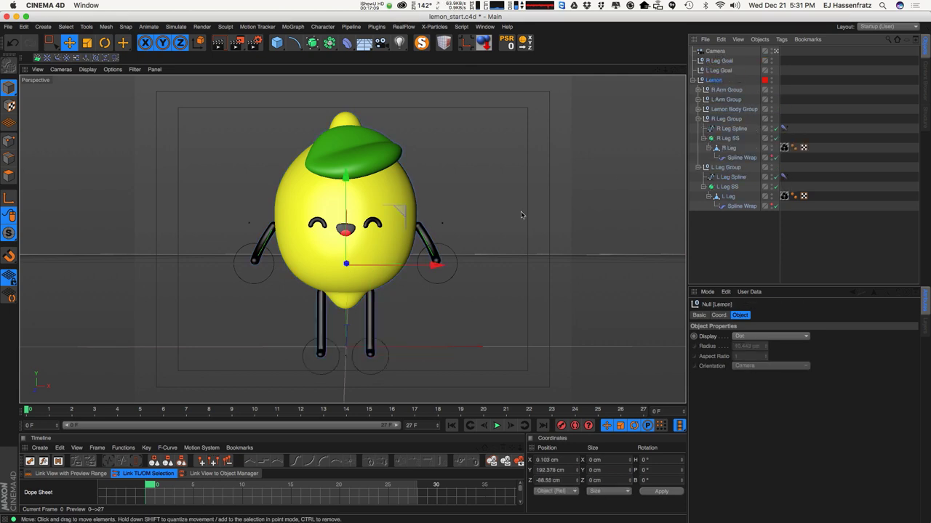
pyautogui.moveTo(405, 214)
pyautogui.mouseDown()
pyautogui.moveTo(397, 247)
pyautogui.moveTo(395, 220)
pyautogui.moveTo(394, 232)
pyautogui.moveTo(379, 219)
pyautogui.moveTo(386, 231)
pyautogui.moveTo(394, 215)
pyautogui.mouseUp()
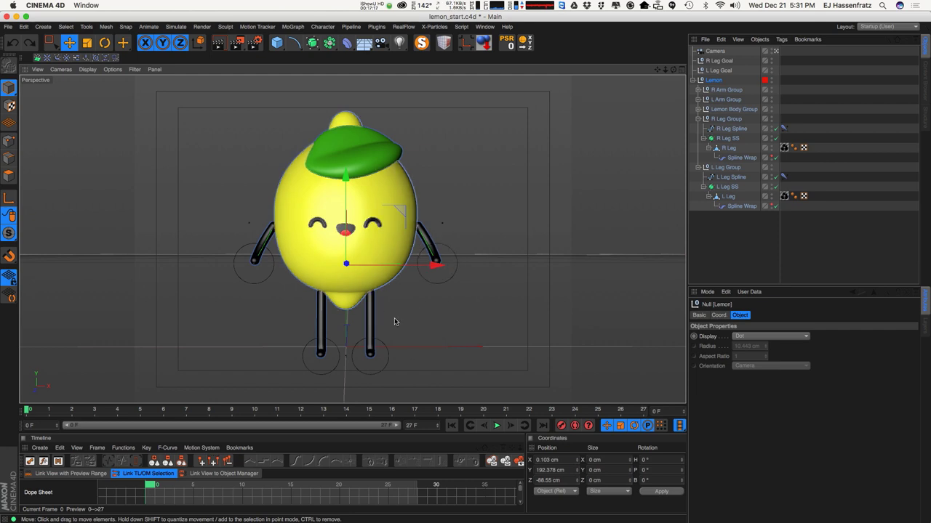
pyautogui.click(488, 303)
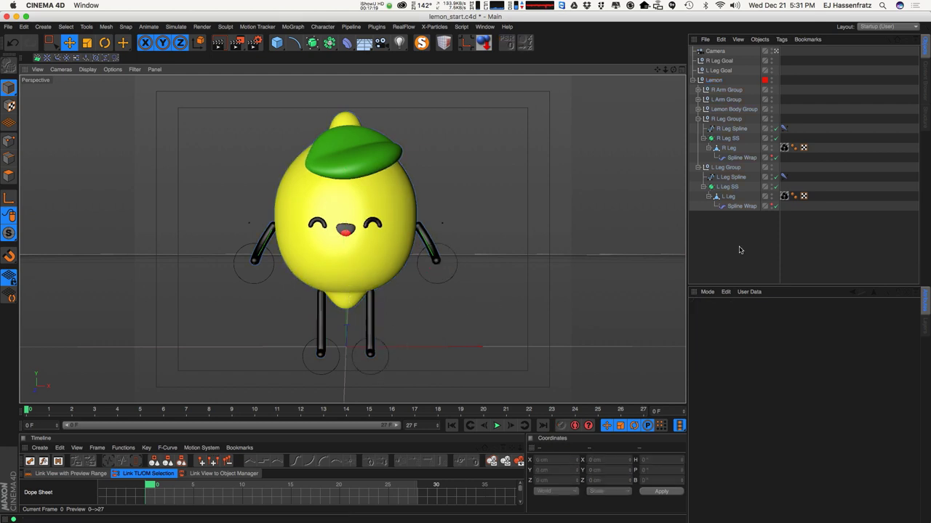
# Collapse L Leg Group and R Leg Group in the object hierarchy
pyautogui.click(697, 168)
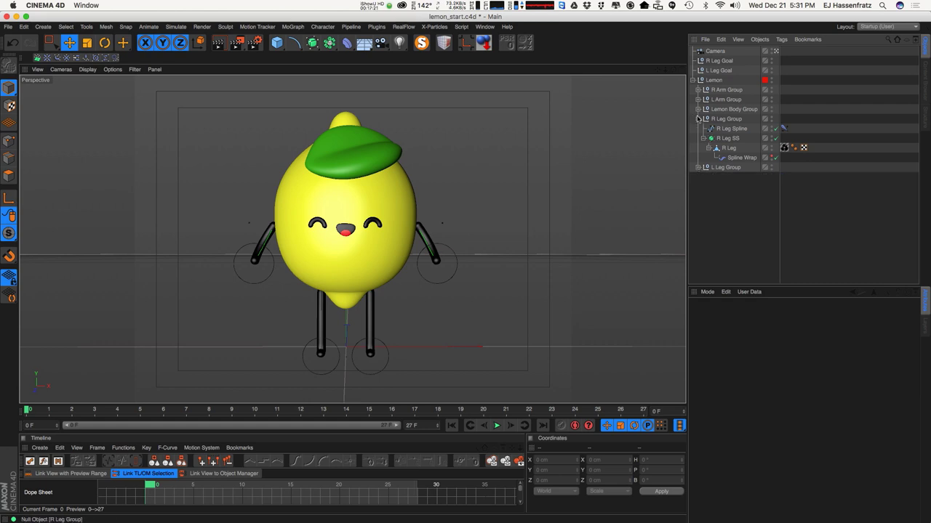
pyautogui.click(698, 118)
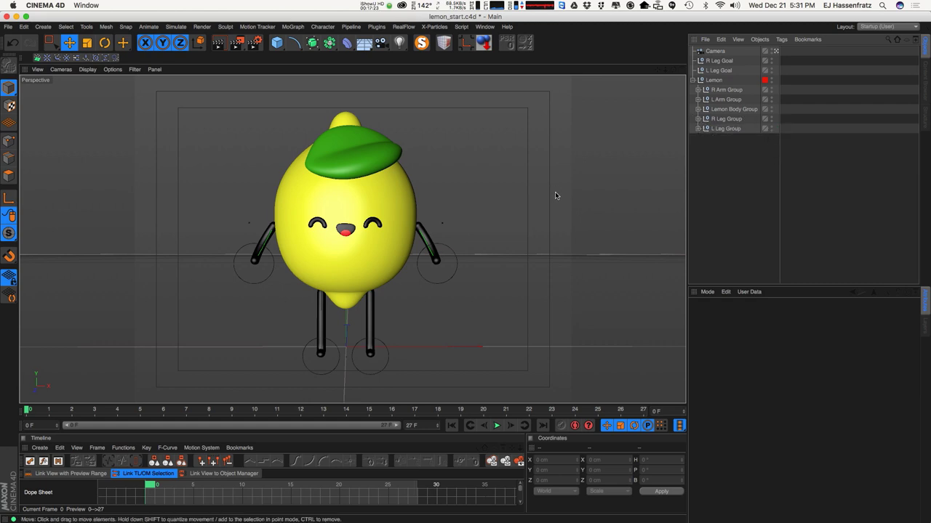
# Shift the right arm's circular goal control slightly toward the body and clear the selection
pyautogui.click(269, 282)
pyautogui.moveTo(274, 303); pyautogui.dragTo(279, 304)
pyautogui.click(773, 265)
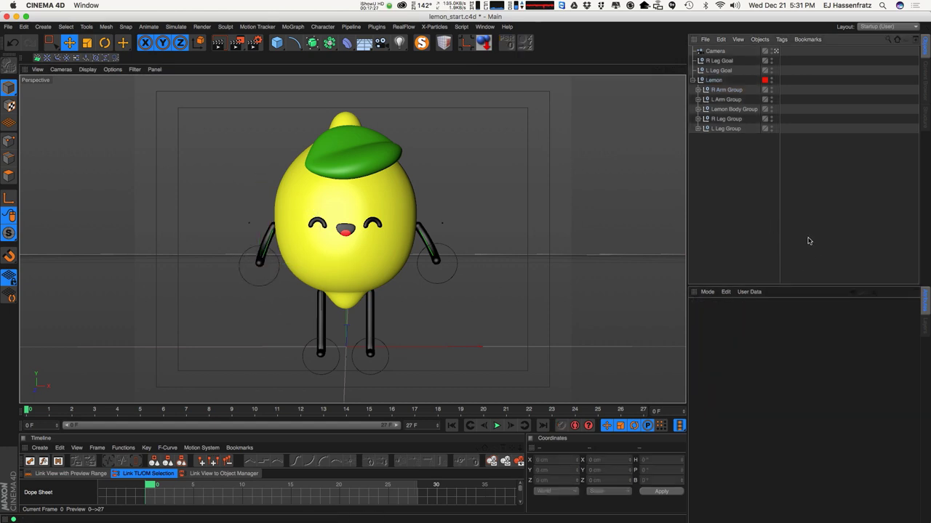